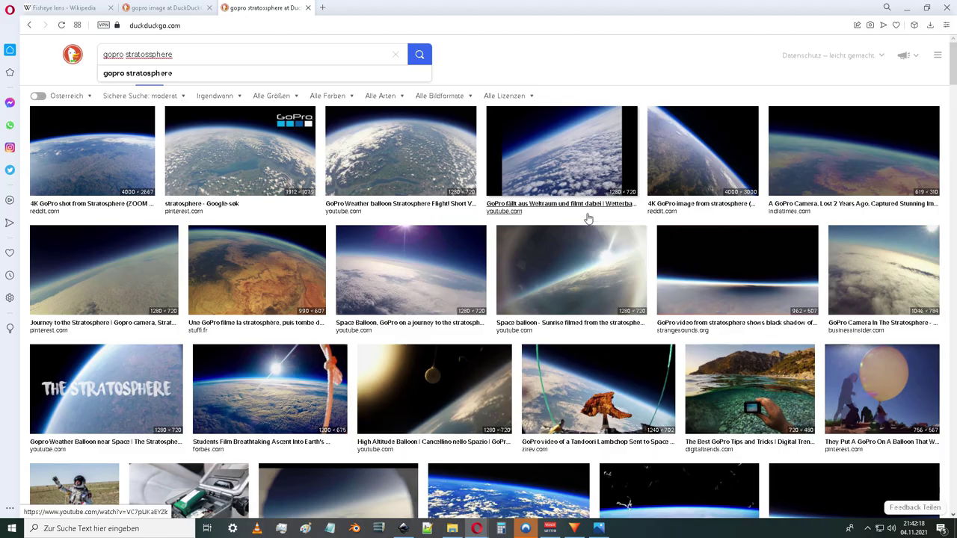
Browse the GoPro stratosphere image results and examine how the horizon curves in the different shots
{"action": "scroll", "coordinate": [587, 217], "scroll_direction": "down", "scroll_amount": 2}
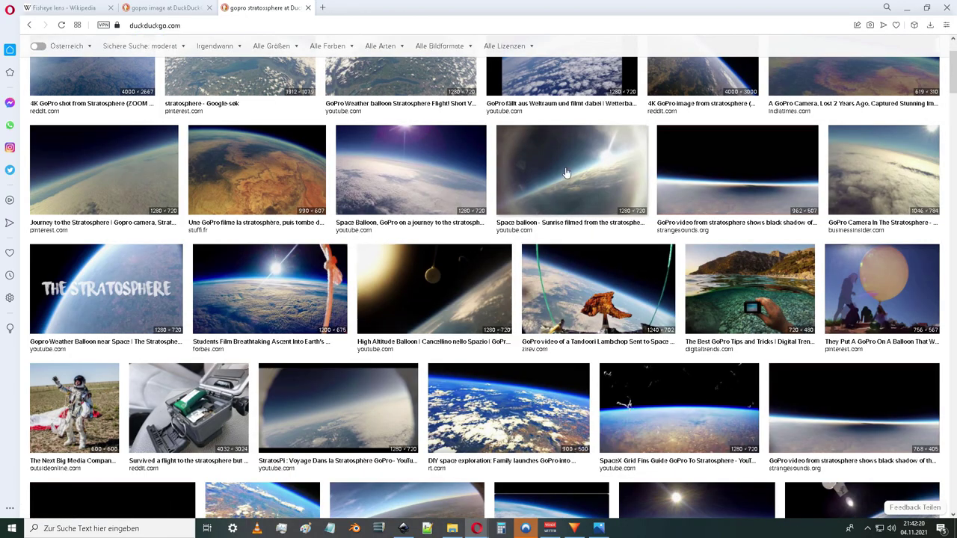
{"action": "scroll", "coordinate": [386, 219], "scroll_direction": "down", "scroll_amount": 5}
{"action": "scroll", "coordinate": [387, 216], "scroll_direction": "down", "scroll_amount": 3}
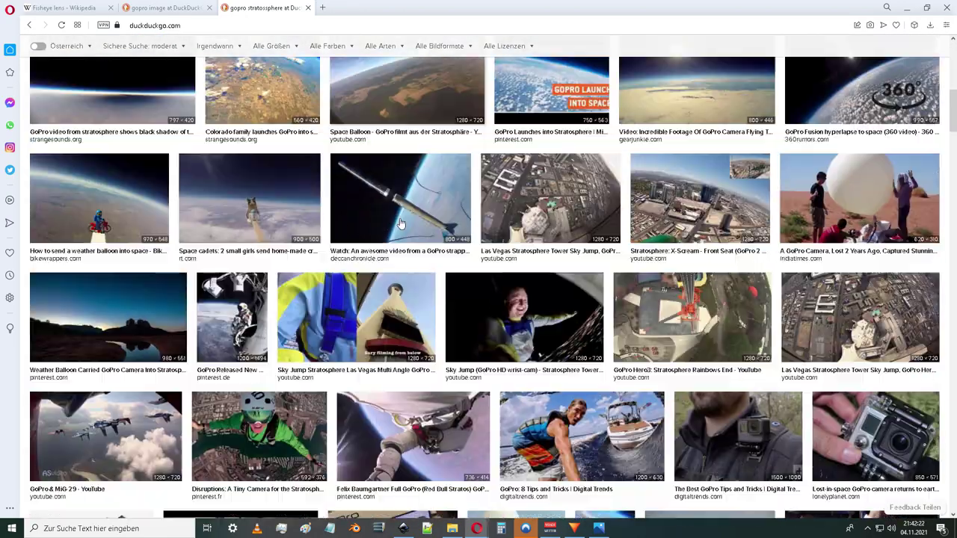
{"action": "scroll", "coordinate": [389, 224], "scroll_direction": "up", "scroll_amount": 4}
{"action": "scroll", "coordinate": [667, 304], "scroll_direction": "down", "scroll_amount": 15}
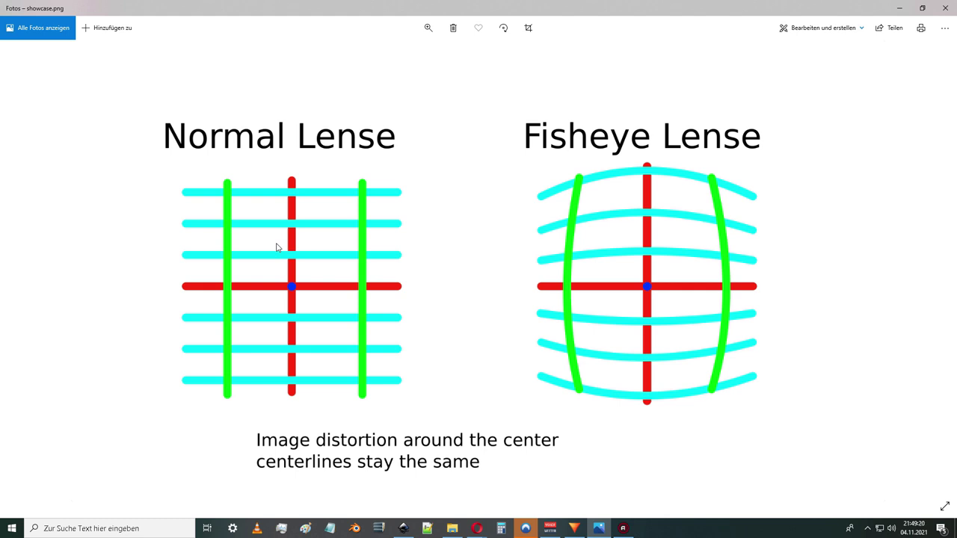
Compare the lens distortion in showcase.png with the Samyang 8mm and Canon EF 8-15 mm fisheye grid photos in the Photos viewer
{"action": "key", "text": "Right"}
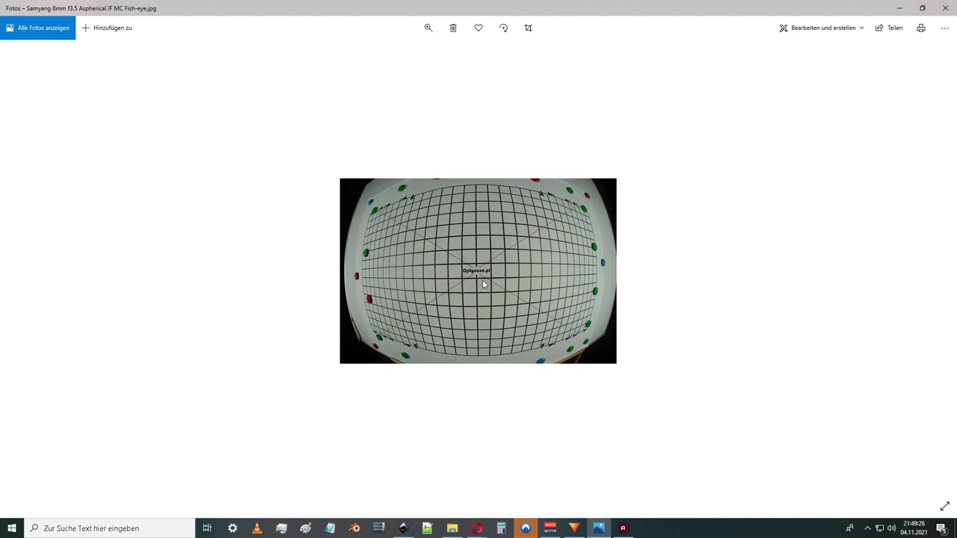
{"action": "key", "text": "Right"}
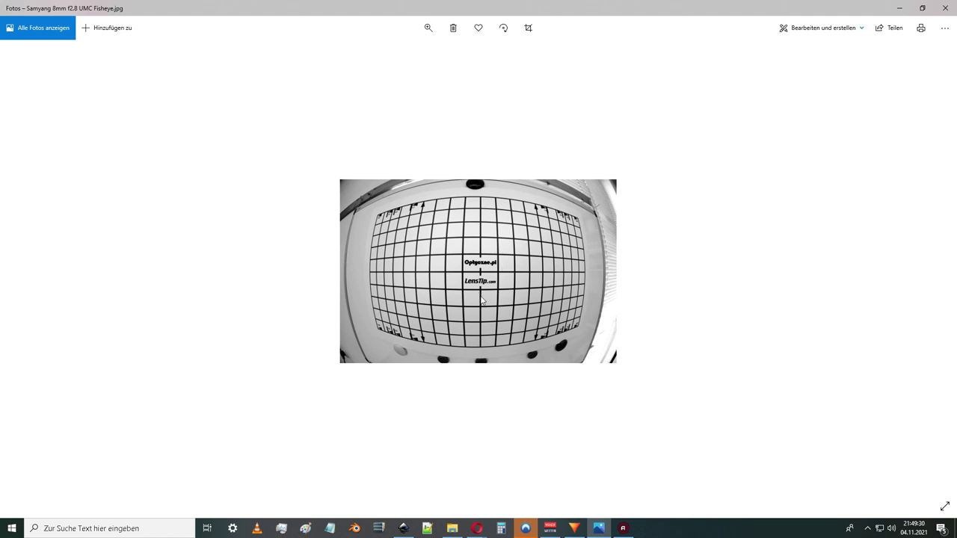
{"action": "key", "text": "Right"}
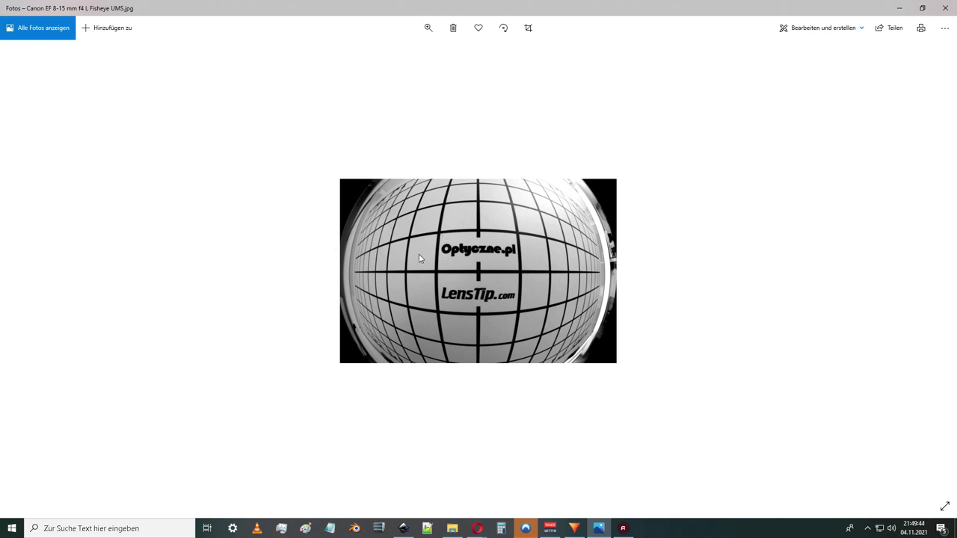
{"action": "key", "text": "Right"}
{"action": "key", "text": "Right"}
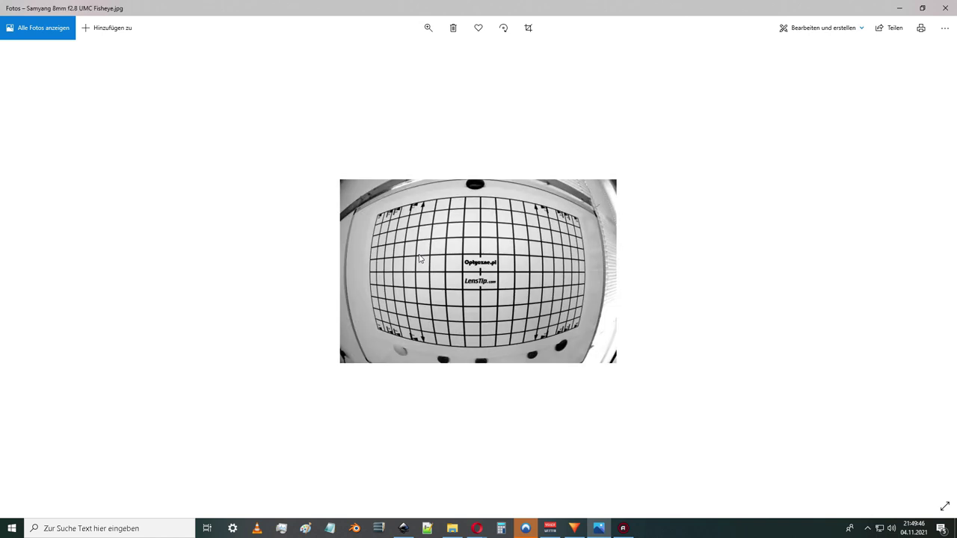
{"action": "key", "text": "Right"}
{"action": "key", "text": "Right"}
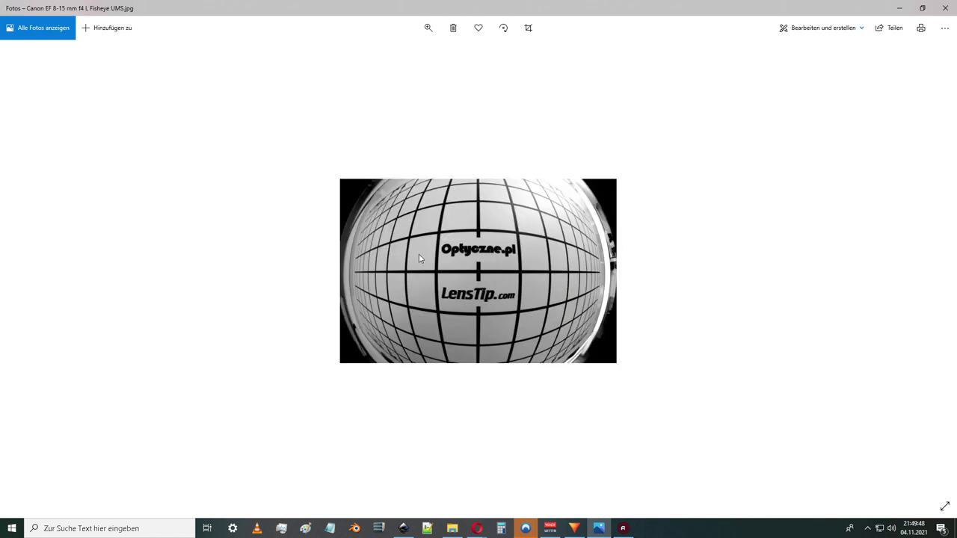
{"action": "key", "text": "Left"}
{"action": "key", "text": "Left"}
{"action": "key", "text": "Right"}
{"action": "key", "text": "Right"}
{"action": "key", "text": "Left"}
{"action": "key", "text": "Left"}
{"action": "key", "text": "Left"}
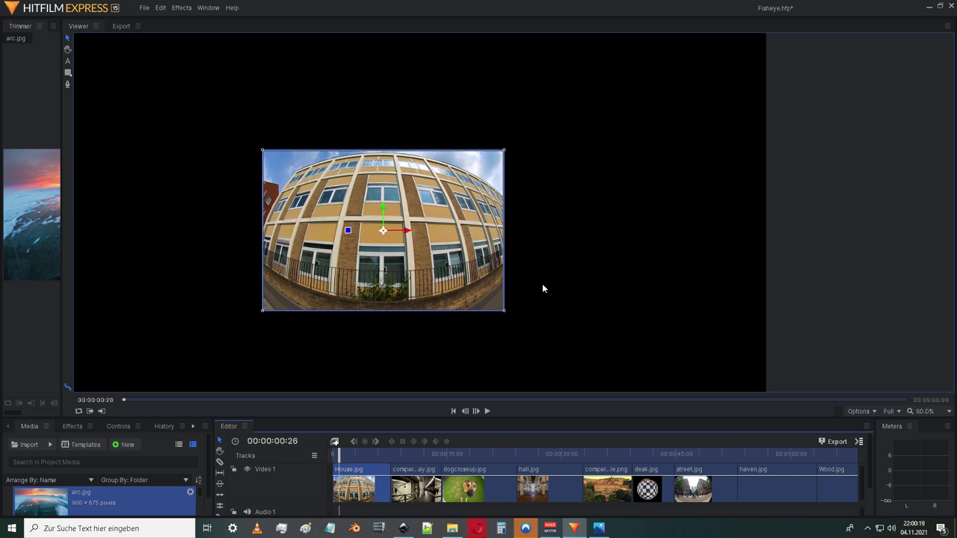
In HitFilm Express, enable the Action Cam Lens Distort effect on the House.jpg clip
{"action": "left_click", "coordinate": [588, 278]}
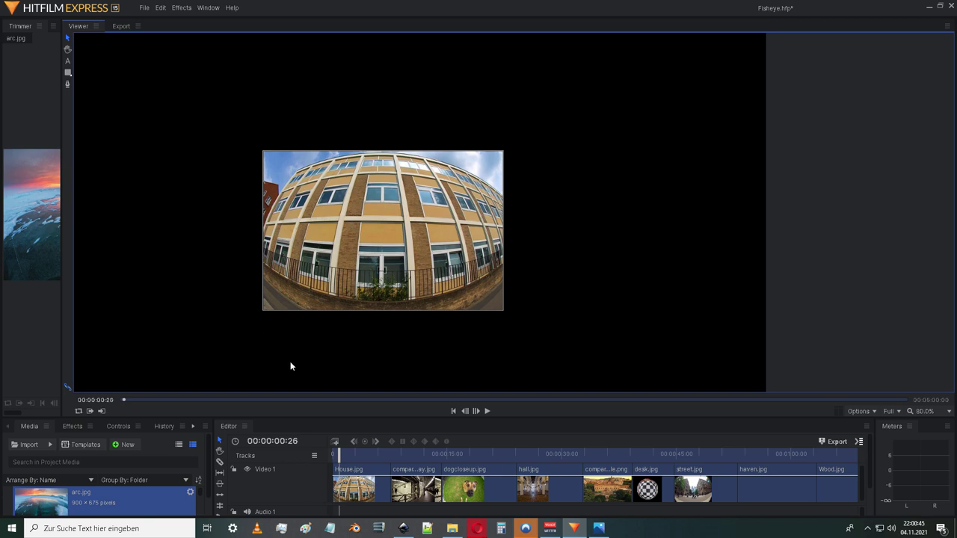
{"action": "left_click", "coordinate": [75, 427]}
{"action": "left_click", "coordinate": [118, 426]}
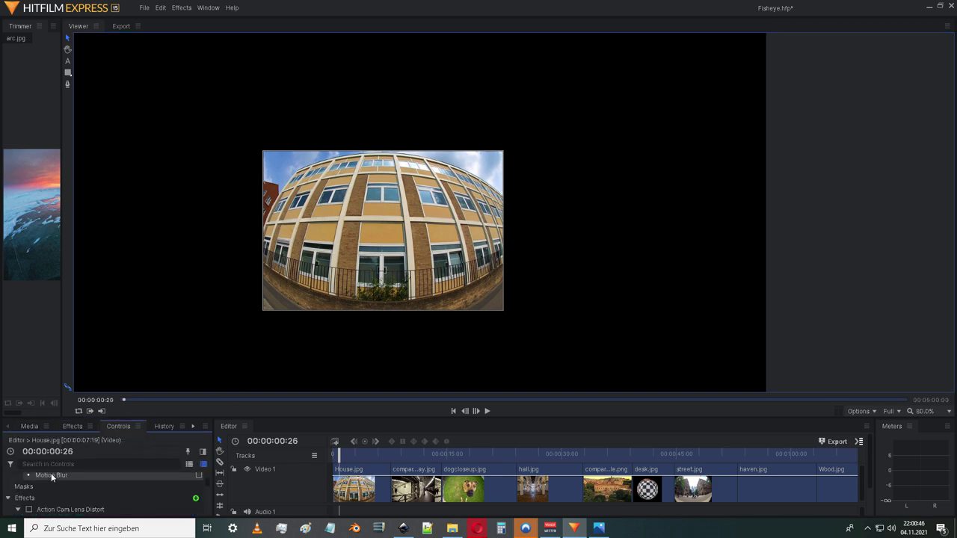
{"action": "left_click", "coordinate": [28, 509]}
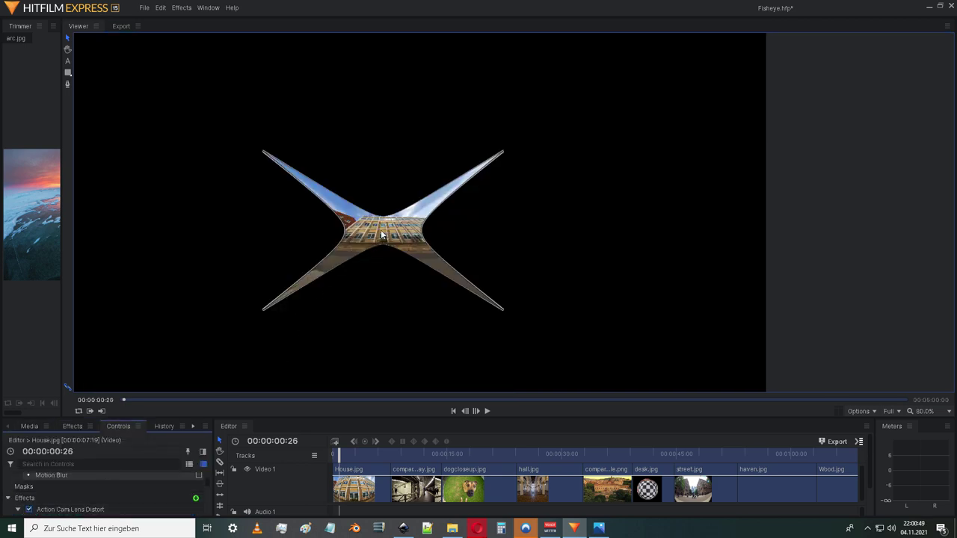
Examine the corrected House.jpg building up close, checking the straightened lines, the image edges and the loss of detail
{"action": "scroll", "coordinate": [381, 234], "scroll_direction": "up", "scroll_amount": 5}
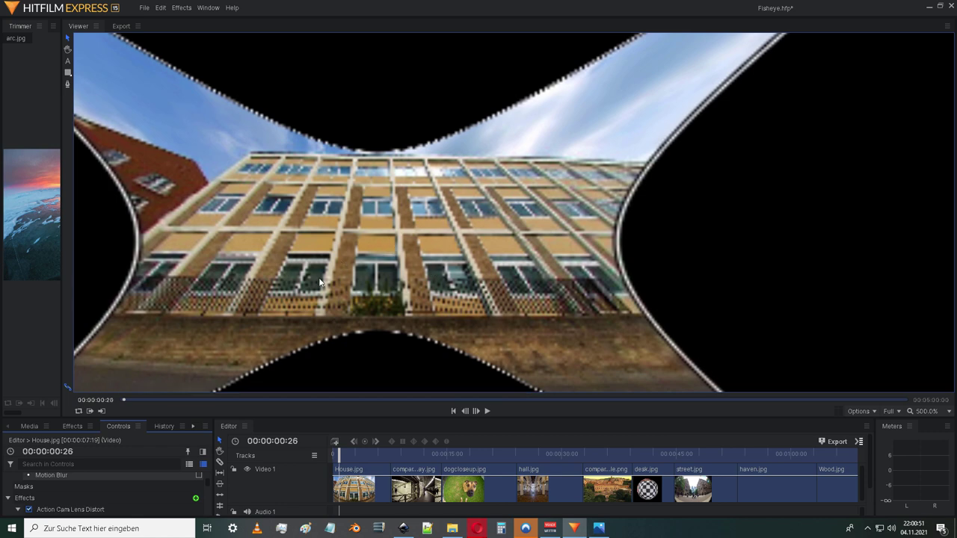
{"action": "scroll", "coordinate": [332, 280], "scroll_direction": "up", "scroll_amount": 6}
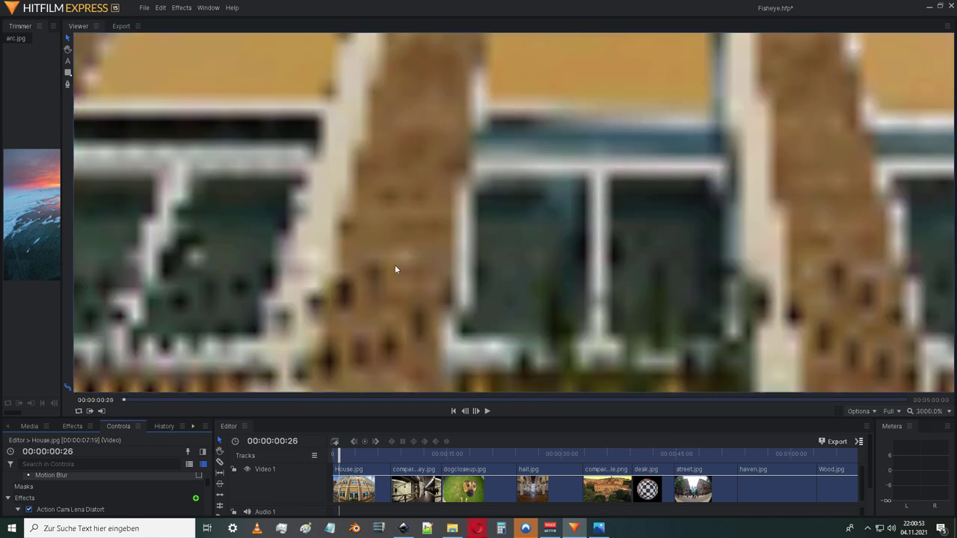
{"action": "scroll", "coordinate": [396, 270], "scroll_direction": "down", "scroll_amount": 5}
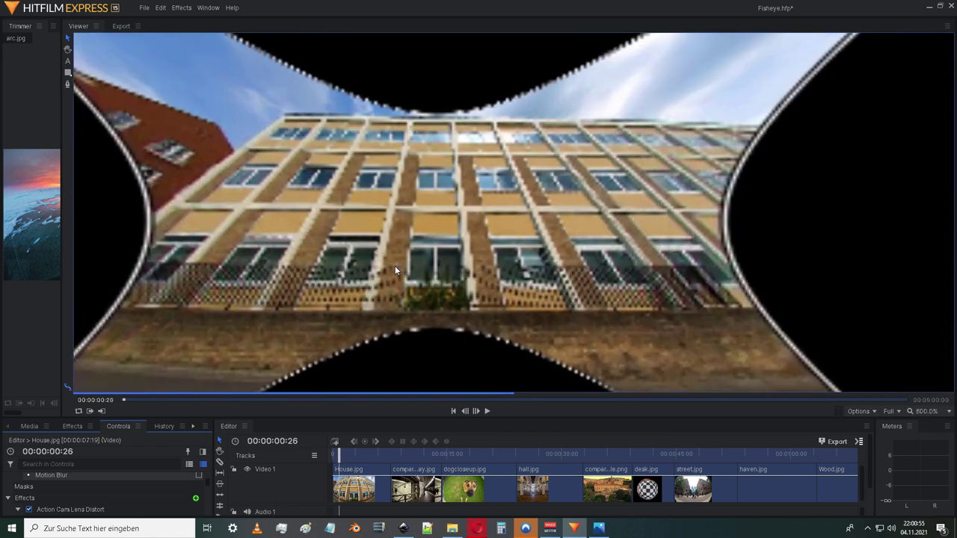
{"action": "scroll", "coordinate": [395, 270], "scroll_direction": "up", "scroll_amount": 1}
{"action": "left_click_drag", "start_coordinate": [511, 236], "coordinate": [408, 252]}
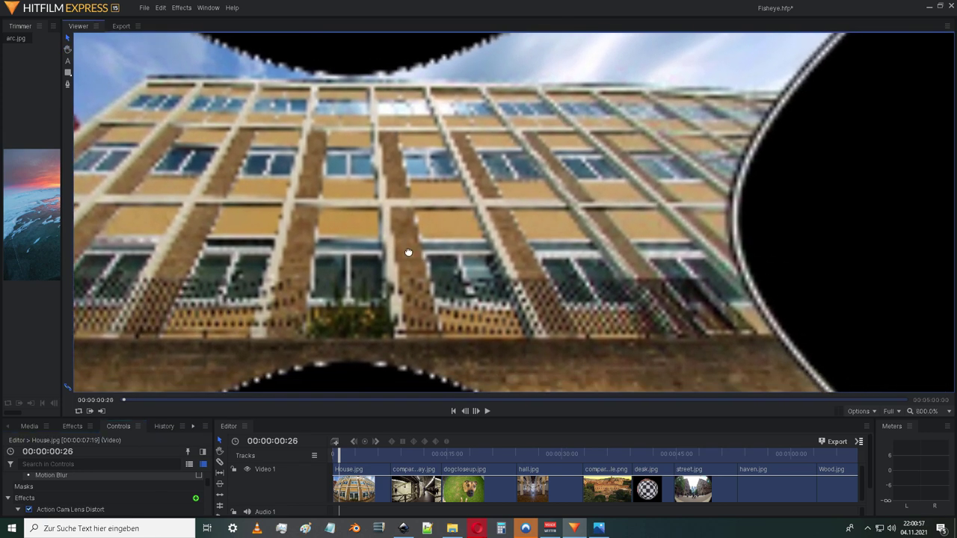
{"action": "scroll", "coordinate": [396, 269], "scroll_direction": "down", "scroll_amount": 2}
{"action": "scroll", "coordinate": [352, 284], "scroll_direction": "up", "scroll_amount": 1}
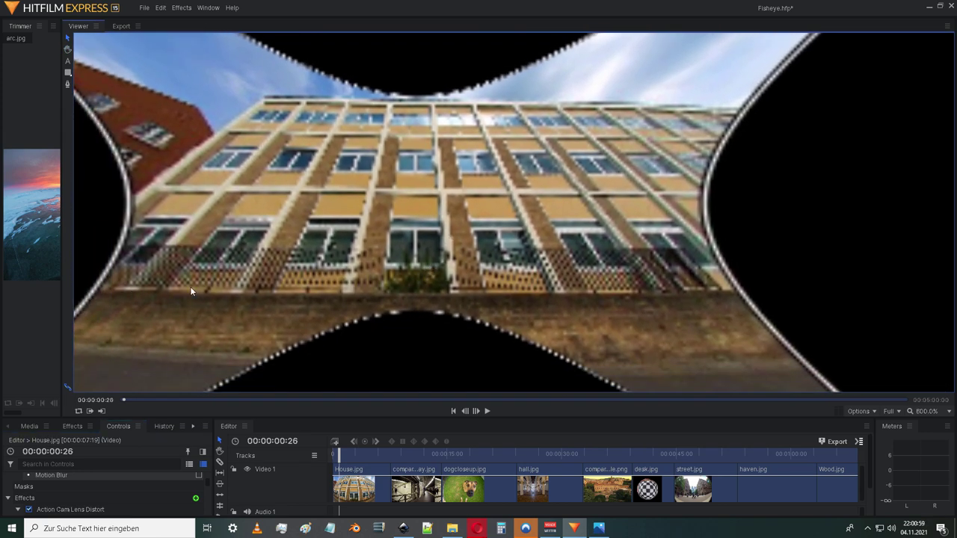
{"action": "scroll", "coordinate": [333, 280], "scroll_direction": "down", "scroll_amount": 3}
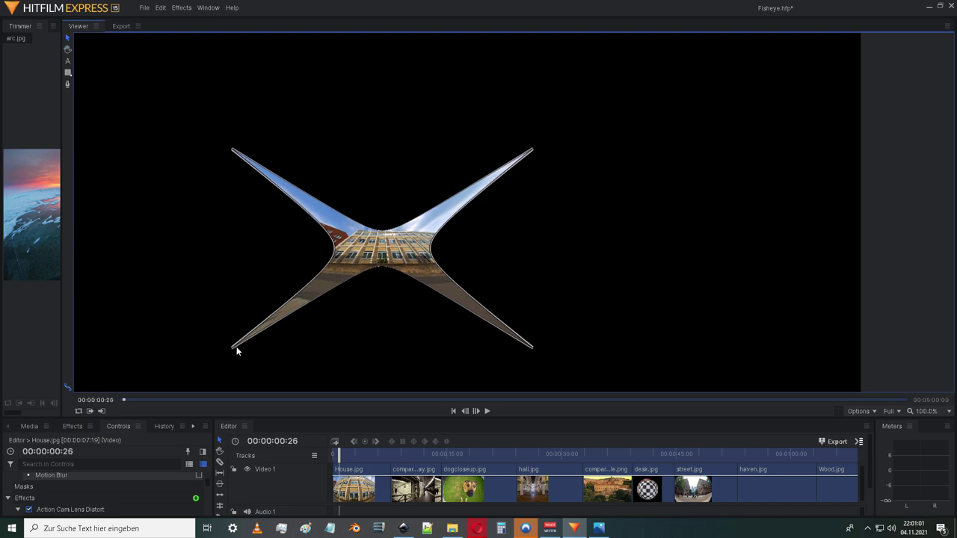
{"action": "scroll", "coordinate": [375, 280], "scroll_direction": "up", "scroll_amount": 4}
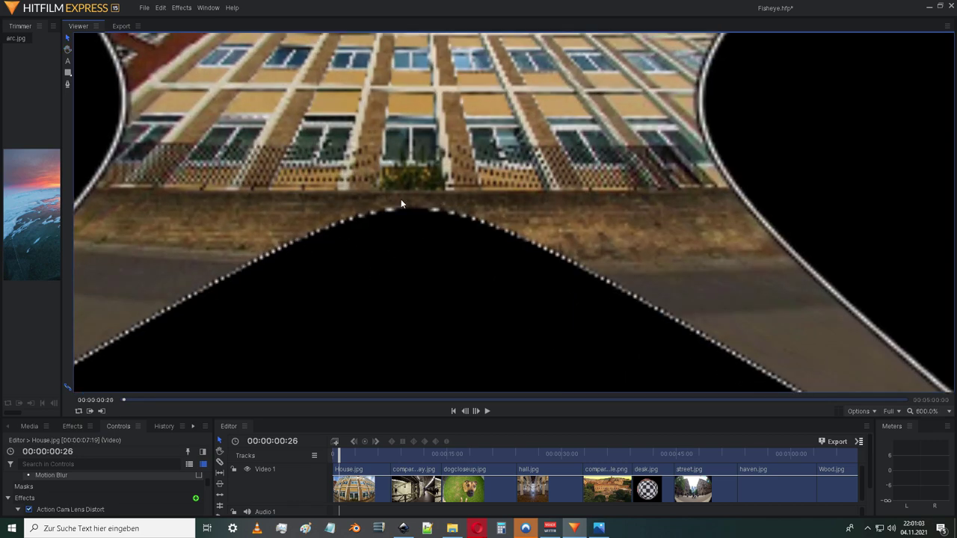
{"action": "scroll", "coordinate": [408, 287], "scroll_direction": "up", "scroll_amount": 3}
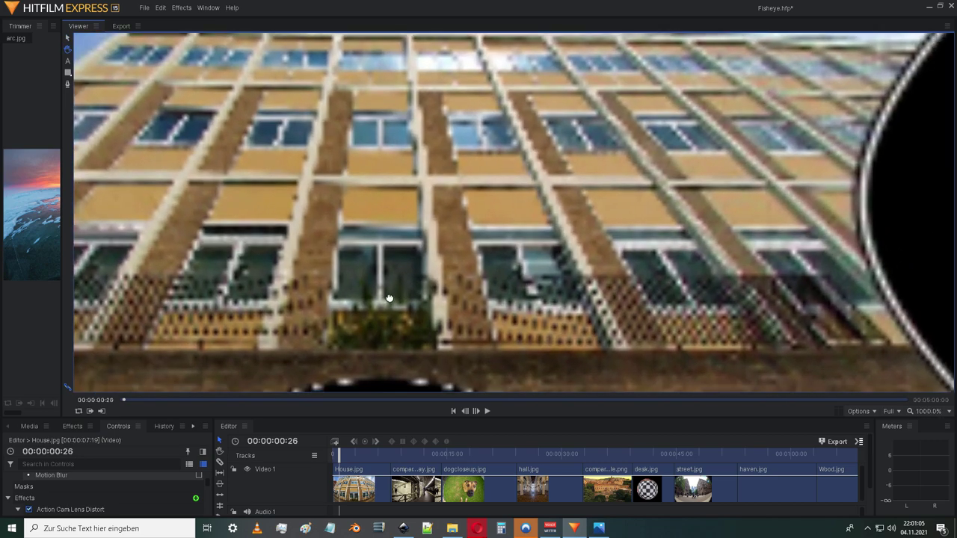
{"action": "left_click_drag", "start_coordinate": [385, 306], "coordinate": [406, 278]}
{"action": "scroll", "coordinate": [406, 278], "scroll_direction": "down", "scroll_amount": 3}
{"action": "scroll", "coordinate": [405, 284], "scroll_direction": "down", "scroll_amount": 1}
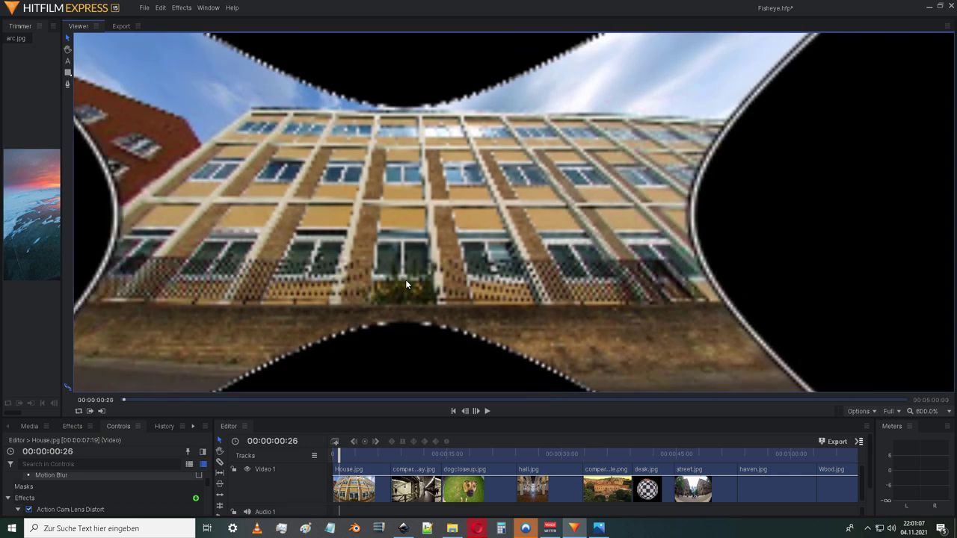
{"action": "scroll", "coordinate": [404, 279], "scroll_direction": "up", "scroll_amount": 3}
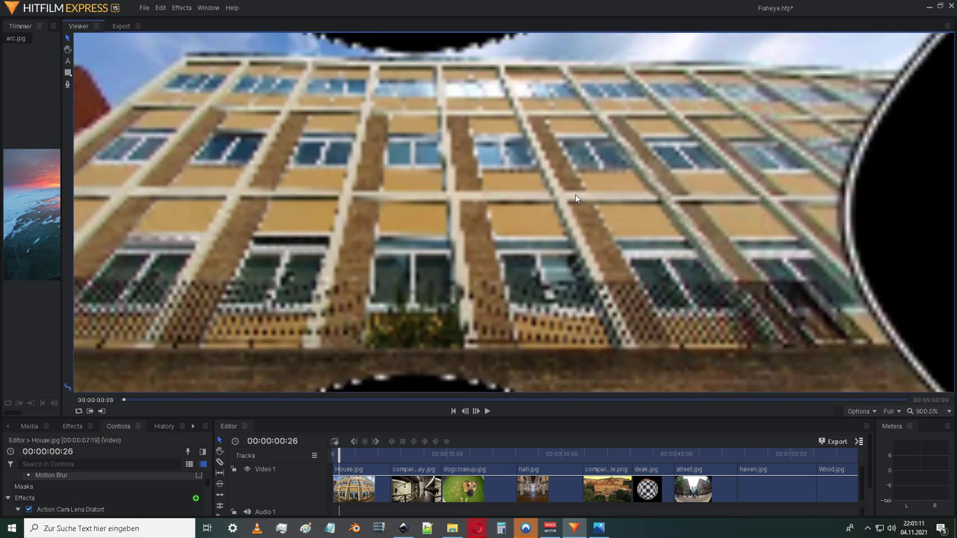
{"action": "scroll", "coordinate": [787, 203], "scroll_direction": "down", "scroll_amount": 2}
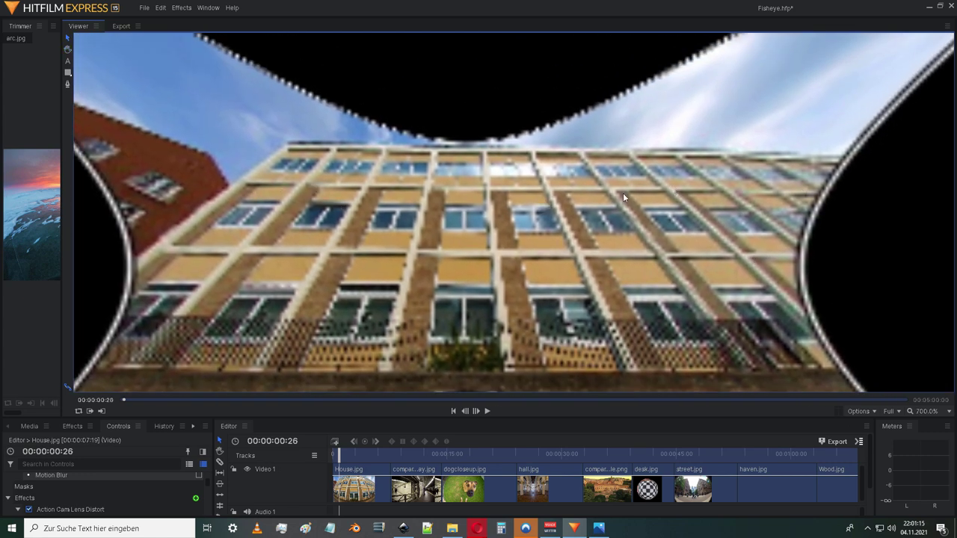
{"action": "scroll", "coordinate": [567, 265], "scroll_direction": "up", "scroll_amount": 5}
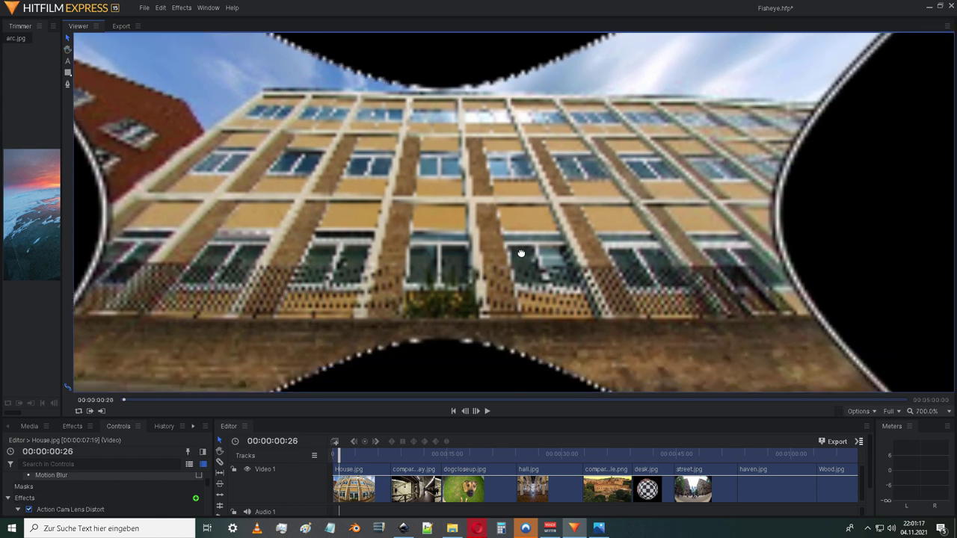
{"action": "scroll", "coordinate": [498, 254], "scroll_direction": "down", "scroll_amount": 5}
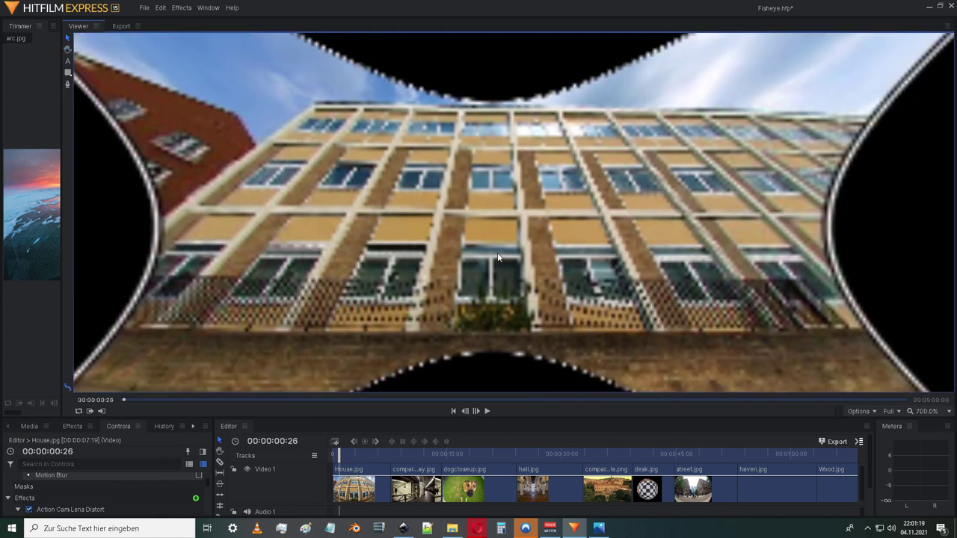
Disable Action Cam Lens Distort on House.jpg and view the whole original fisheye image
{"action": "left_click", "coordinate": [28, 509]}
{"action": "scroll", "coordinate": [355, 283], "scroll_direction": "down", "scroll_amount": 5}
{"action": "left_click_drag", "start_coordinate": [342, 334], "coordinate": [384, 273]}
{"action": "scroll", "coordinate": [377, 283], "scroll_direction": "up", "scroll_amount": 2}
{"action": "scroll", "coordinate": [389, 283], "scroll_direction": "down", "scroll_amount": 2}
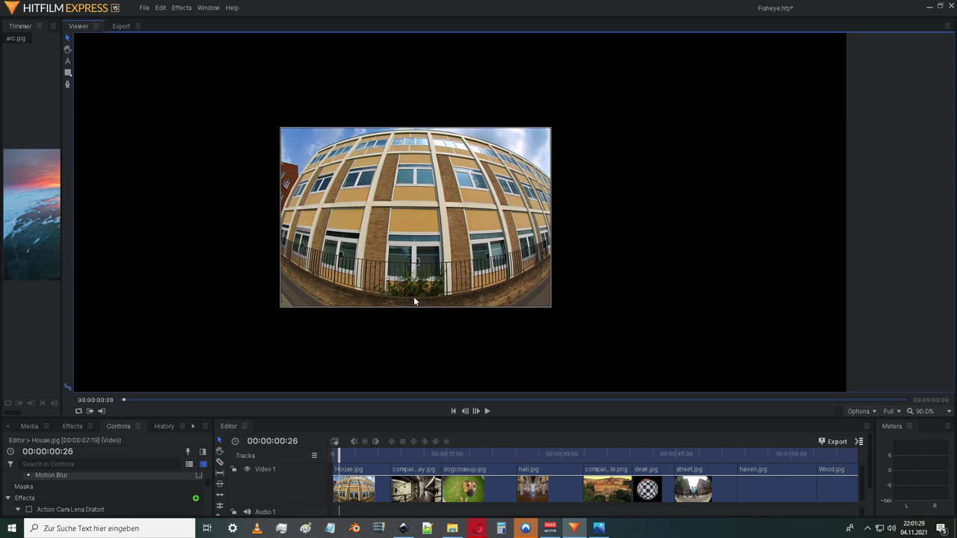
Move the playhead to the subway comparison clip at 00:00:10:20 and compare its two side-by-side images
{"action": "left_click_drag", "start_coordinate": [341, 454], "coordinate": [415, 459]}
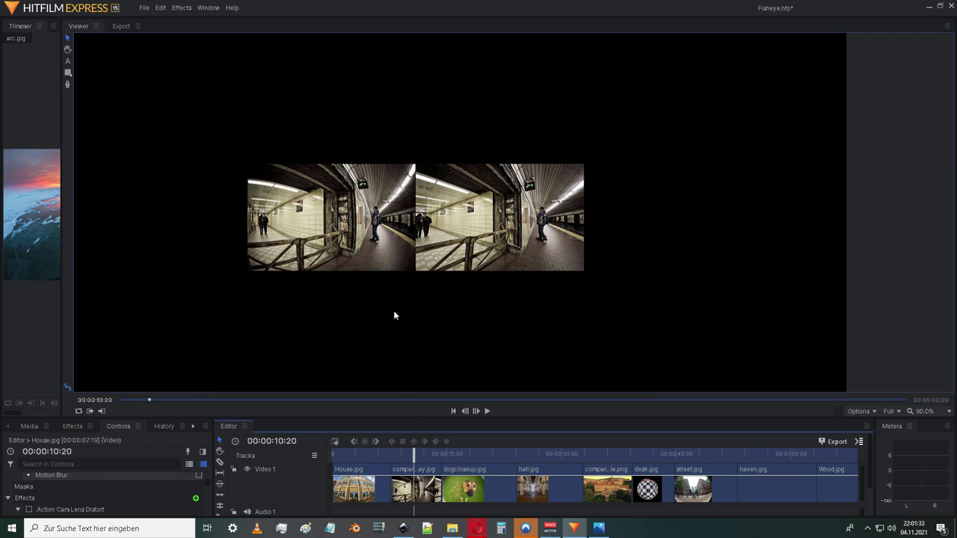
{"action": "scroll", "coordinate": [330, 229], "scroll_direction": "up", "scroll_amount": 3}
{"action": "left_click_drag", "start_coordinate": [433, 243], "coordinate": [402, 245]}
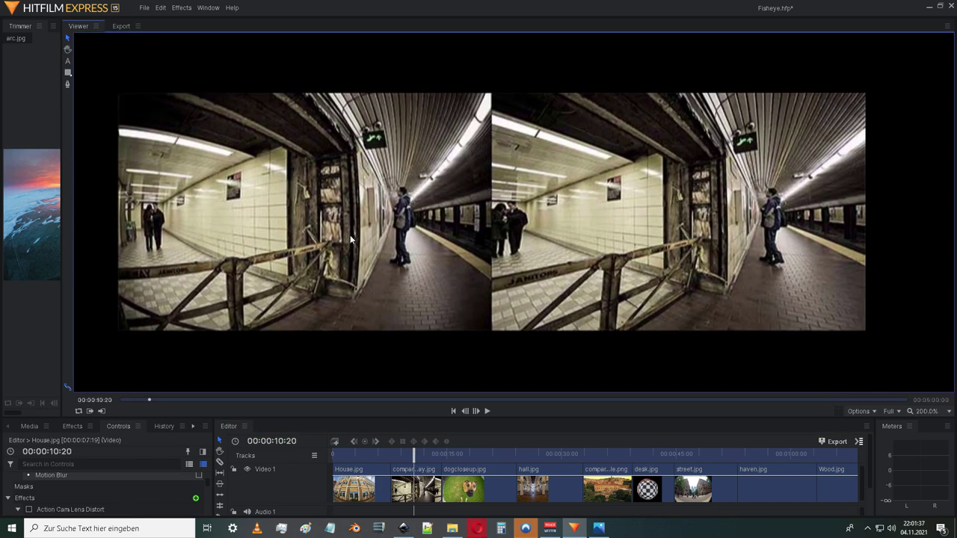
{"action": "left_click_drag", "start_coordinate": [552, 244], "coordinate": [506, 255]}
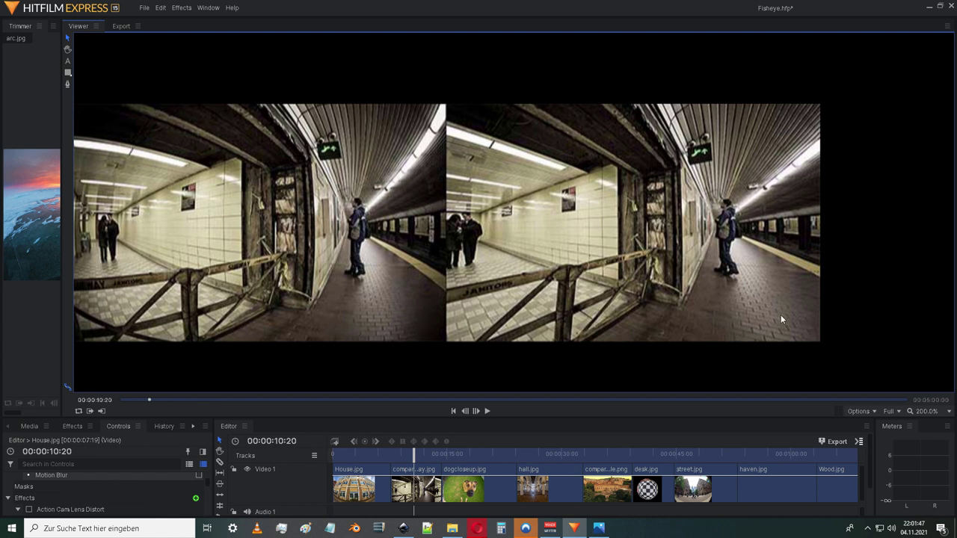
{"action": "left_click_drag", "start_coordinate": [519, 284], "coordinate": [639, 286]}
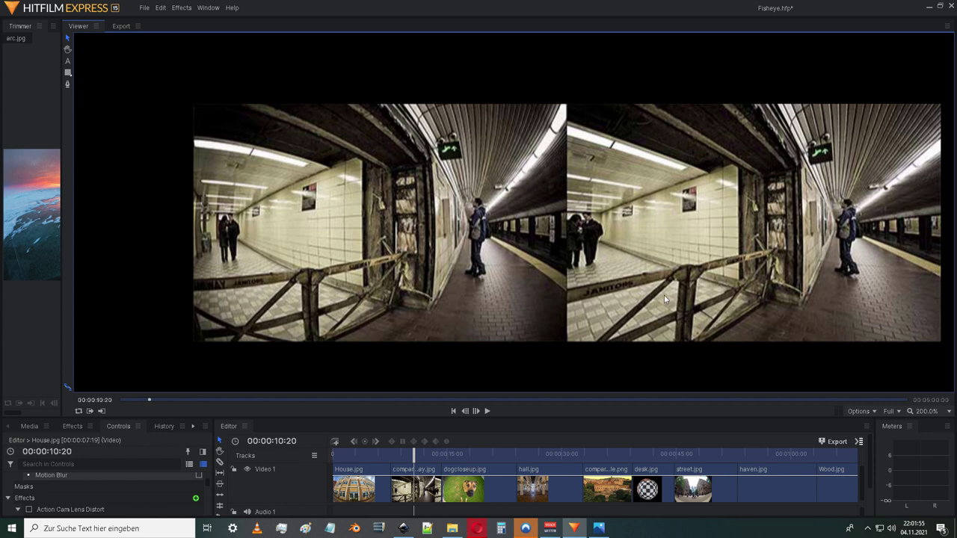
{"action": "left_click_drag", "start_coordinate": [664, 295], "coordinate": [569, 293]}
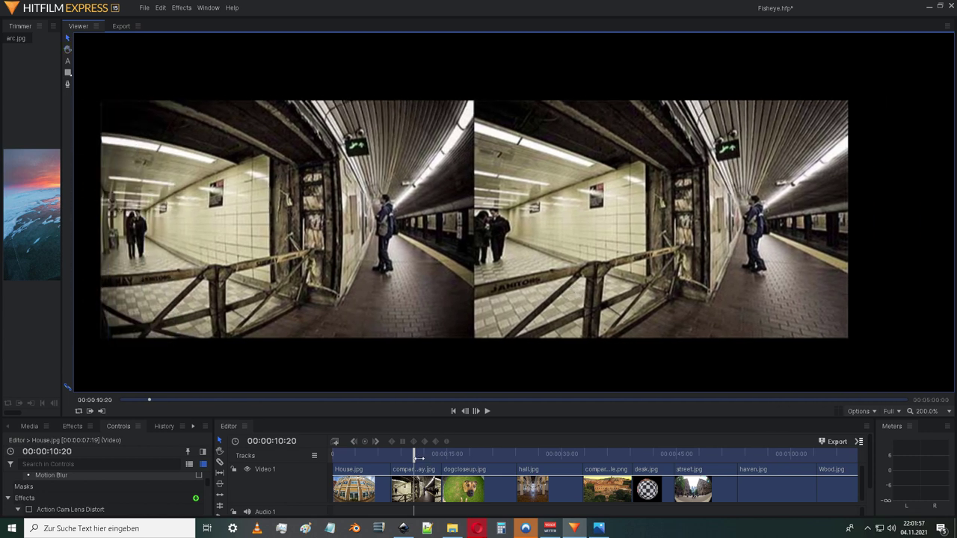
Move the playhead to the dogcloseup.jpg clip at 00:00:16:18 and enable its Action Cam Lens Distort effect
{"action": "left_click_drag", "start_coordinate": [416, 456], "coordinate": [459, 456]}
{"action": "scroll", "coordinate": [498, 232], "scroll_direction": "down", "scroll_amount": 5}
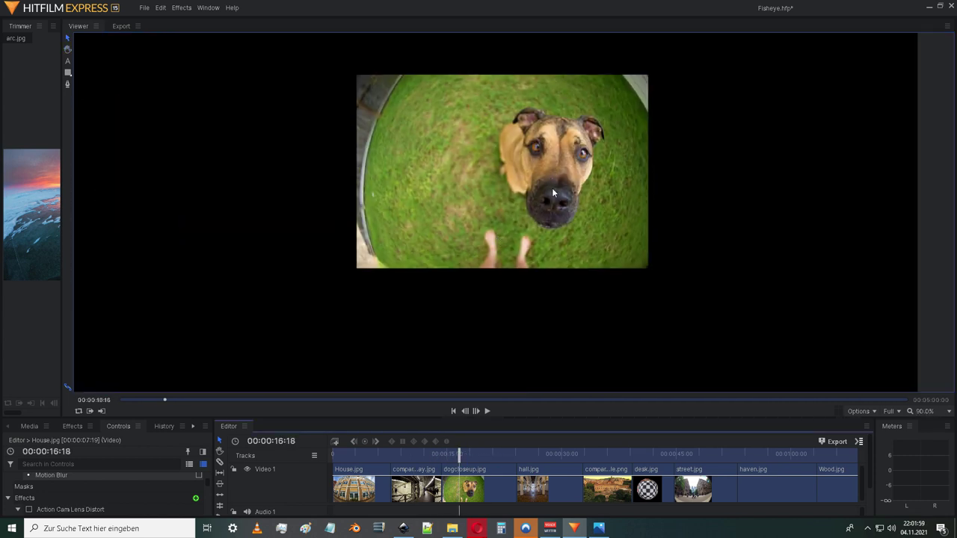
{"action": "left_click_drag", "start_coordinate": [552, 188], "coordinate": [518, 247]}
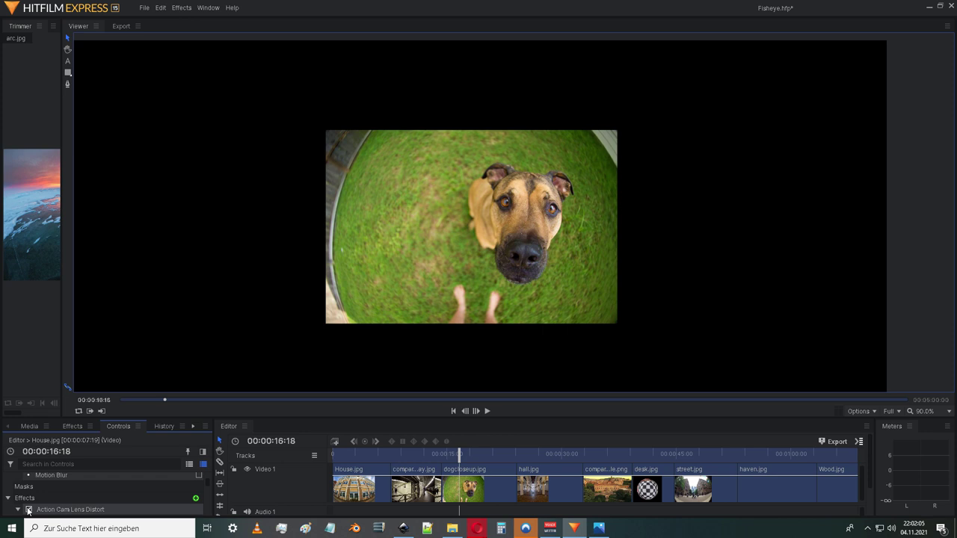
{"action": "left_click", "coordinate": [476, 497]}
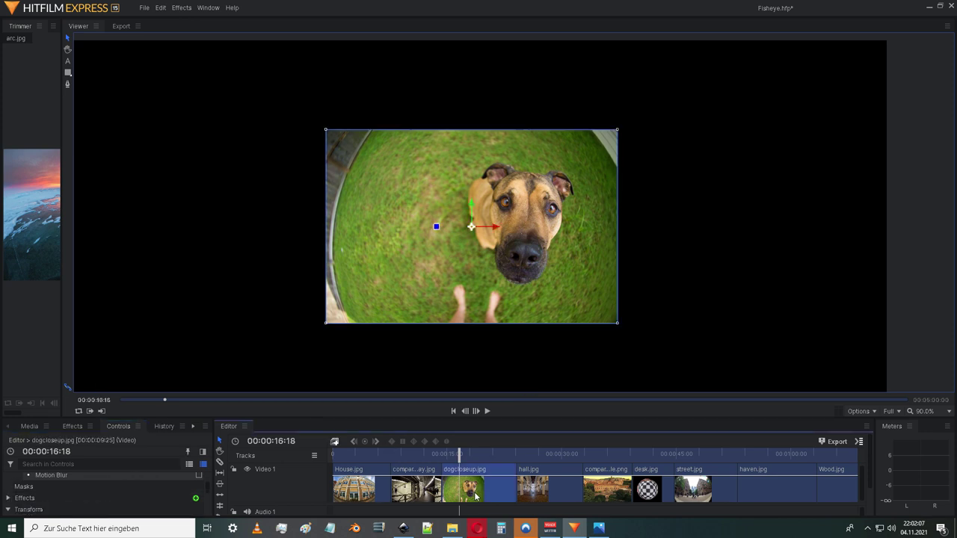
{"action": "left_click", "coordinate": [8, 498]}
{"action": "left_click", "coordinate": [28, 509]}
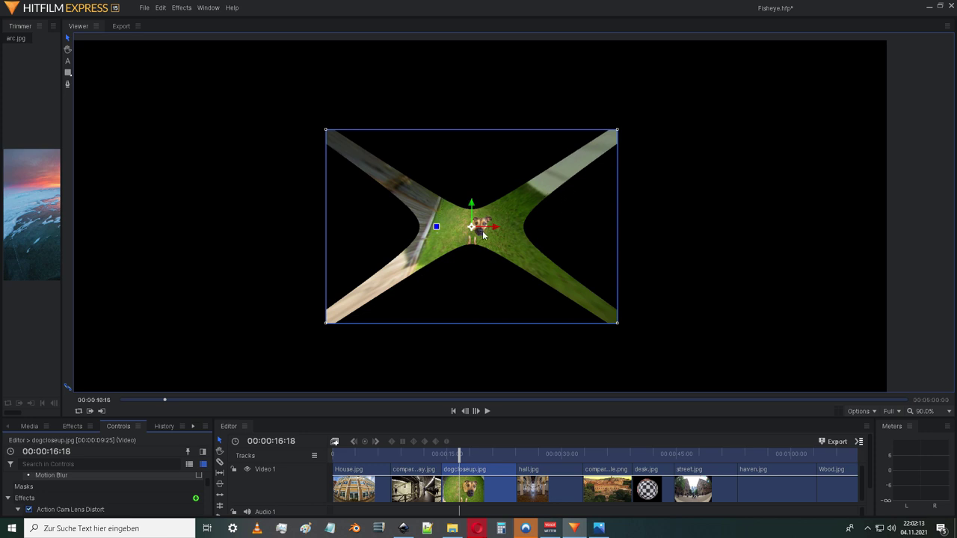
Examine the corrected dogcloseup.jpg image, checking the dog's face, the fence line and the stretched corners up close
{"action": "scroll", "coordinate": [482, 234], "scroll_direction": "up", "scroll_amount": 10}
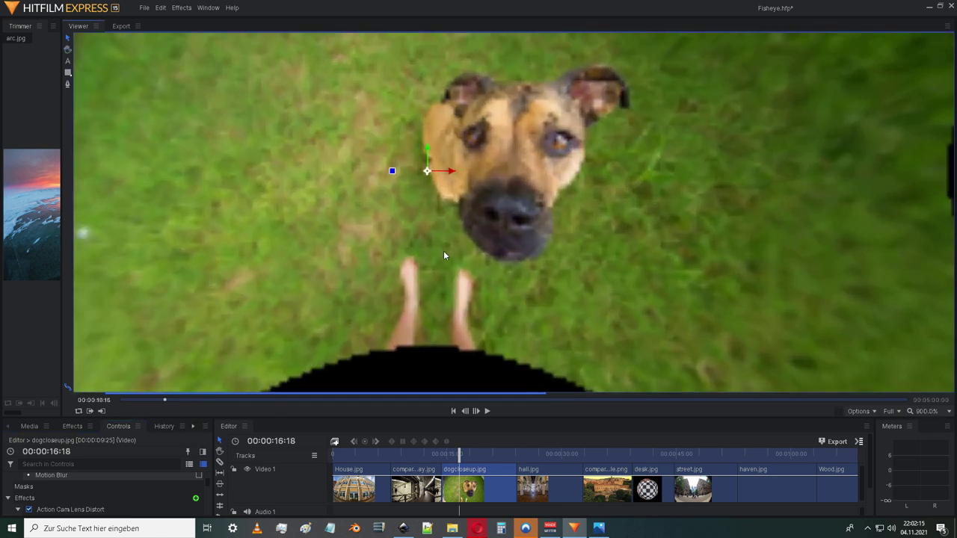
{"action": "scroll", "coordinate": [445, 253], "scroll_direction": "down", "scroll_amount": 2}
{"action": "scroll", "coordinate": [445, 253], "scroll_direction": "up", "scroll_amount": 2}
{"action": "left_click_drag", "start_coordinate": [444, 254], "coordinate": [479, 263]}
{"action": "scroll", "coordinate": [478, 263], "scroll_direction": "down", "scroll_amount": 4}
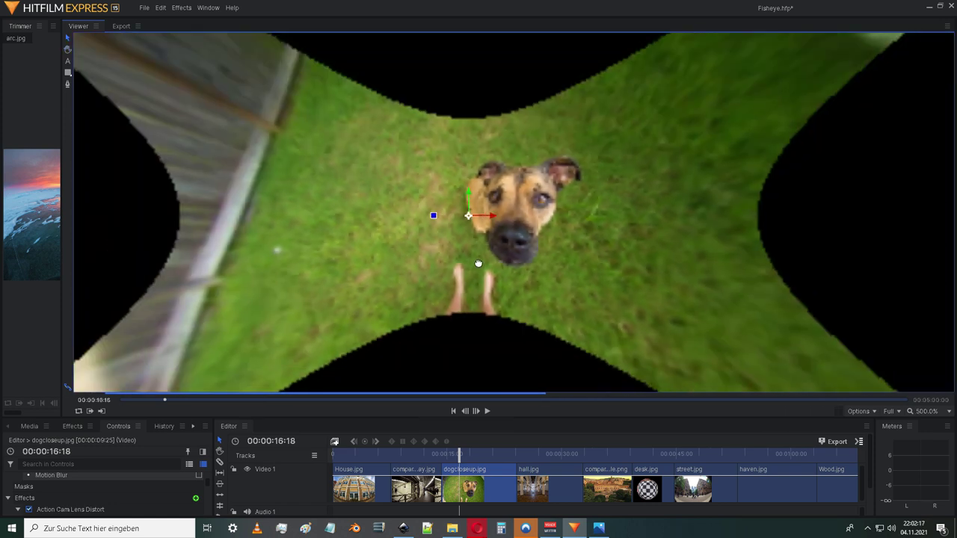
{"action": "scroll", "coordinate": [479, 263], "scroll_direction": "down", "scroll_amount": 4}
{"action": "scroll", "coordinate": [478, 267], "scroll_direction": "up", "scroll_amount": 3}
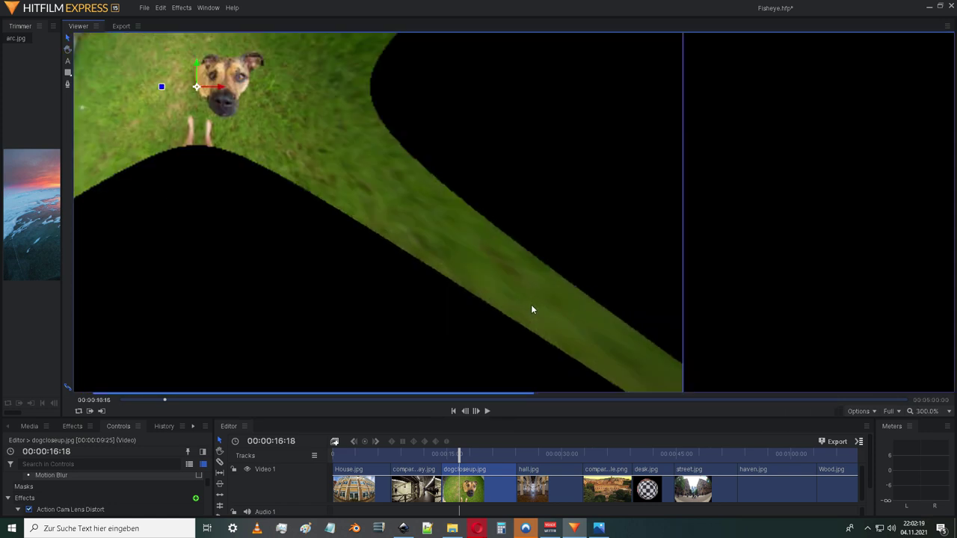
{"action": "left_click_drag", "start_coordinate": [425, 236], "coordinate": [557, 340]}
{"action": "left_click_drag", "start_coordinate": [382, 241], "coordinate": [530, 310]}
{"action": "left_click_drag", "start_coordinate": [393, 271], "coordinate": [540, 312]}
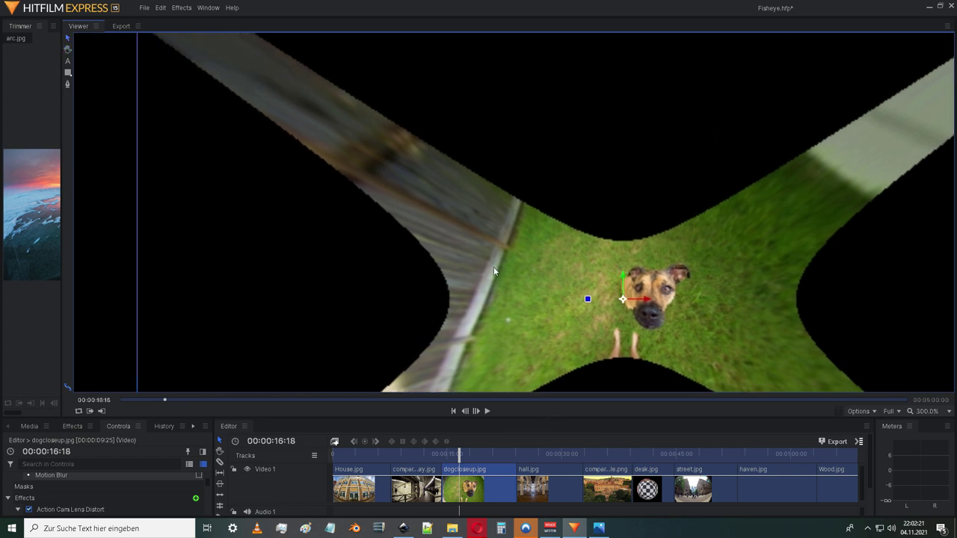
{"action": "left_click_drag", "start_coordinate": [457, 242], "coordinate": [368, 190]}
{"action": "left_click_drag", "start_coordinate": [556, 268], "coordinate": [466, 237]}
{"action": "scroll", "coordinate": [457, 232], "scroll_direction": "up", "scroll_amount": 4}
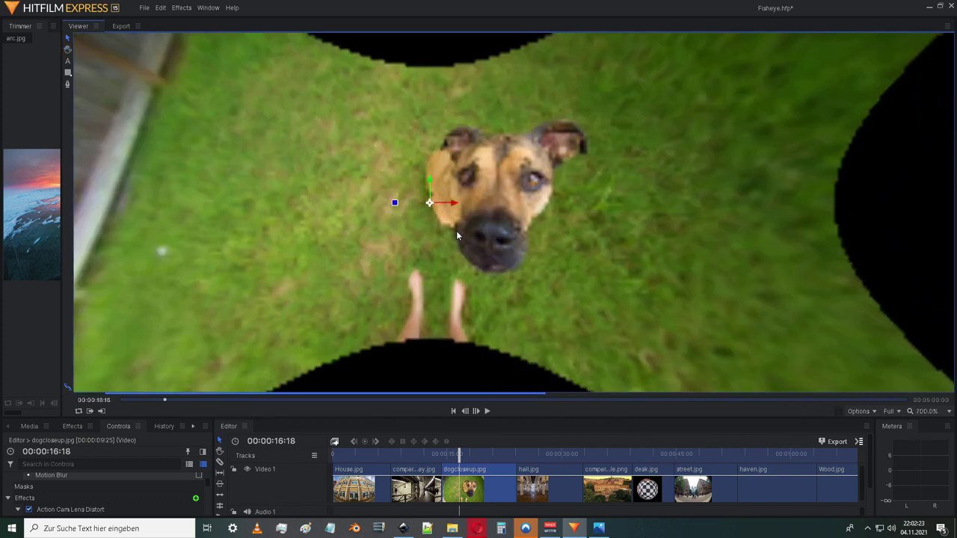
{"action": "scroll", "coordinate": [458, 237], "scroll_direction": "up", "scroll_amount": 3}
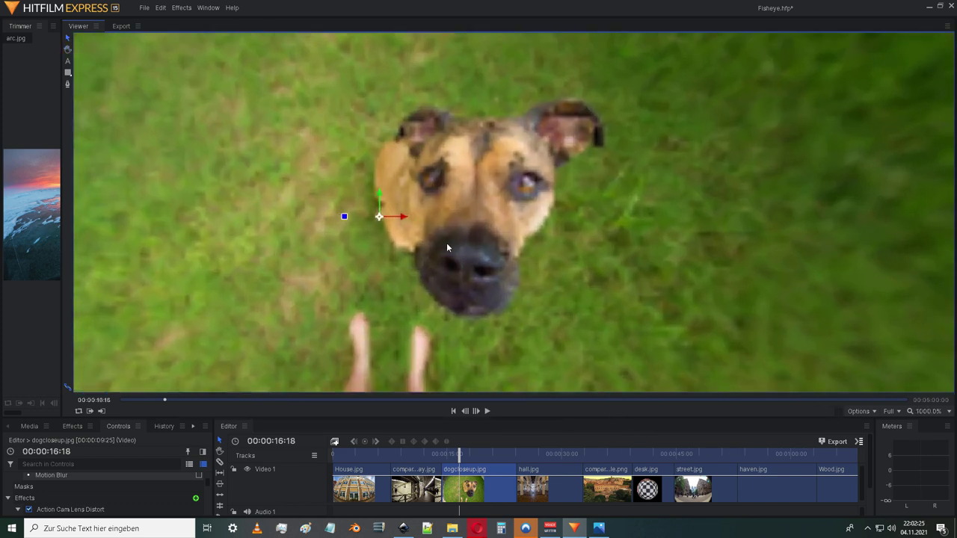
{"action": "scroll", "coordinate": [441, 284], "scroll_direction": "down", "scroll_amount": 3}
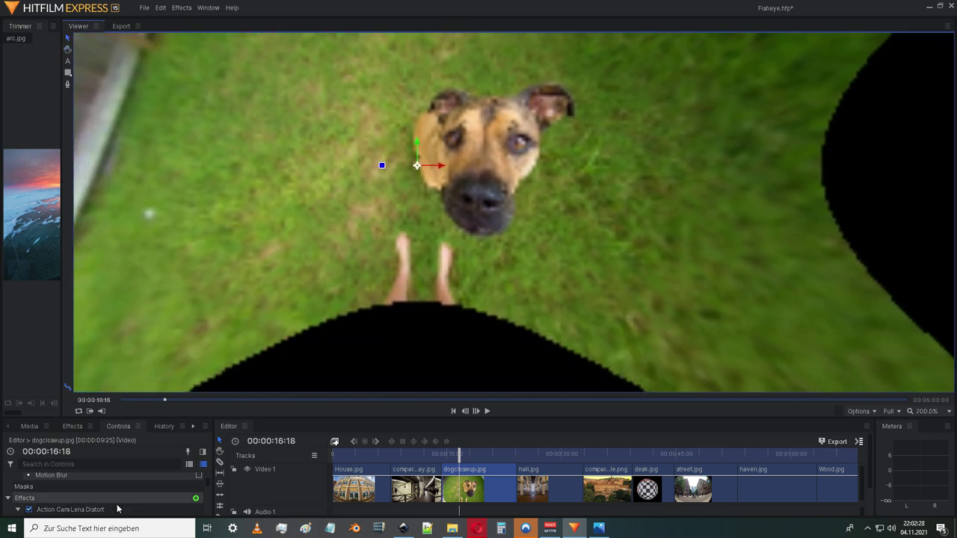
Disable Action Cam Lens Distort on dogcloseup.jpg and view the original fisheye image
{"action": "left_click", "coordinate": [29, 509]}
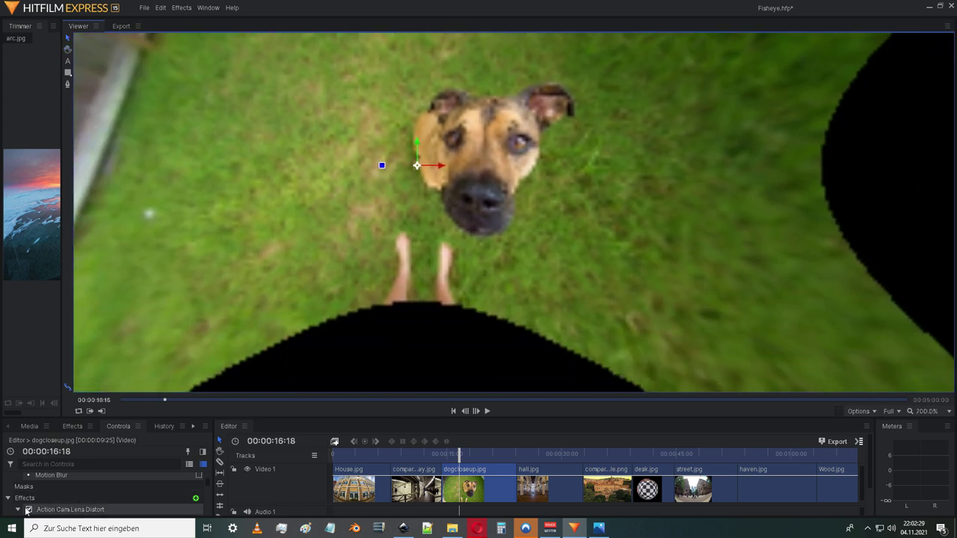
{"action": "scroll", "coordinate": [461, 322], "scroll_direction": "down", "scroll_amount": 5}
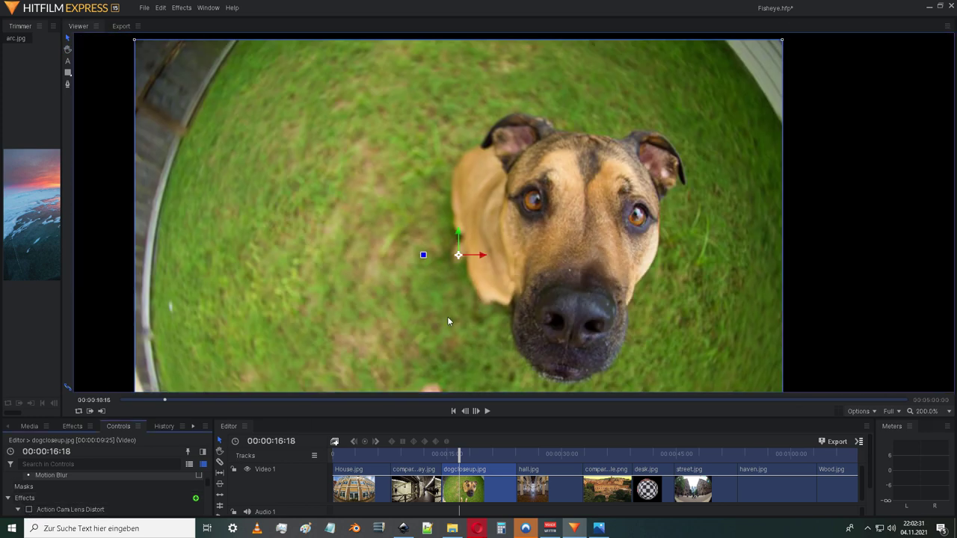
{"action": "scroll", "coordinate": [447, 317], "scroll_direction": "down", "scroll_amount": 3}
Move the playhead to the hall.jpg clip at 00:00:25:20, select the clip and enable its Action Cam Lens Distort effect
{"action": "left_click_drag", "start_coordinate": [478, 465], "coordinate": [544, 474]}
{"action": "left_click", "coordinate": [543, 475]}
{"action": "scroll", "coordinate": [418, 310], "scroll_direction": "up", "scroll_amount": 4}
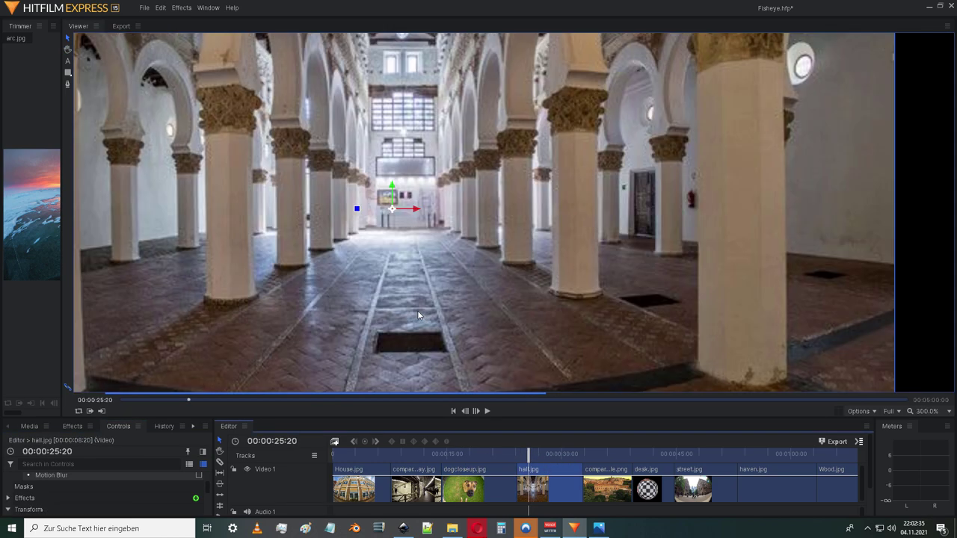
{"action": "scroll", "coordinate": [417, 310], "scroll_direction": "down", "scroll_amount": 3}
{"action": "left_click_drag", "start_coordinate": [431, 316], "coordinate": [435, 277]}
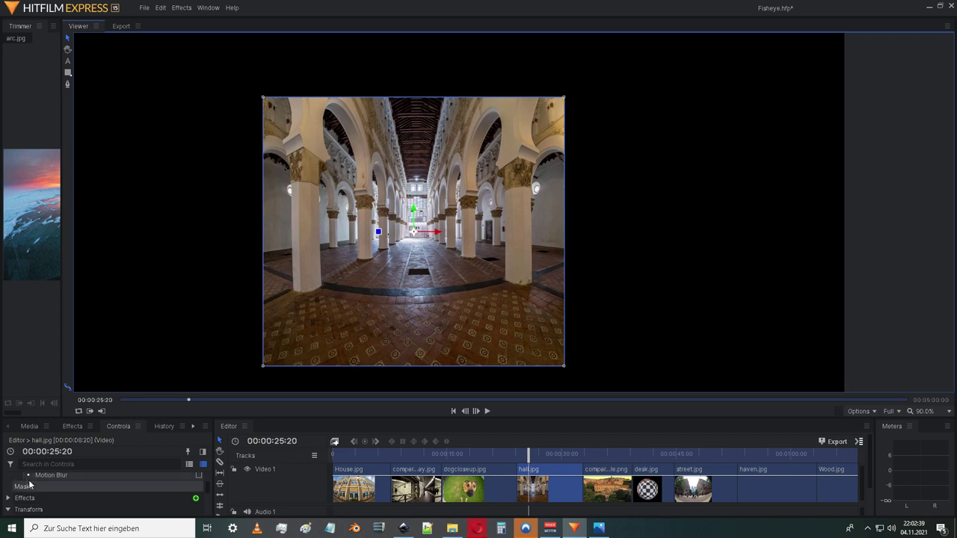
{"action": "left_click", "coordinate": [7, 498]}
{"action": "left_click", "coordinate": [29, 509]}
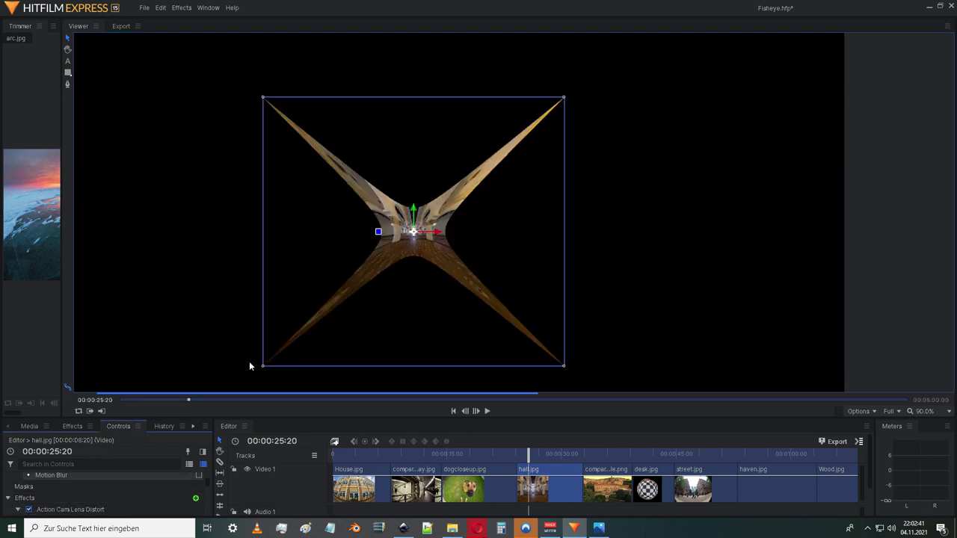
Examine the corrected hall.jpg interior up close, checking the columns, the dark floor line and the image edges
{"action": "scroll", "coordinate": [412, 233], "scroll_direction": "up", "scroll_amount": 4}
{"action": "scroll", "coordinate": [416, 248], "scroll_direction": "up", "scroll_amount": 1}
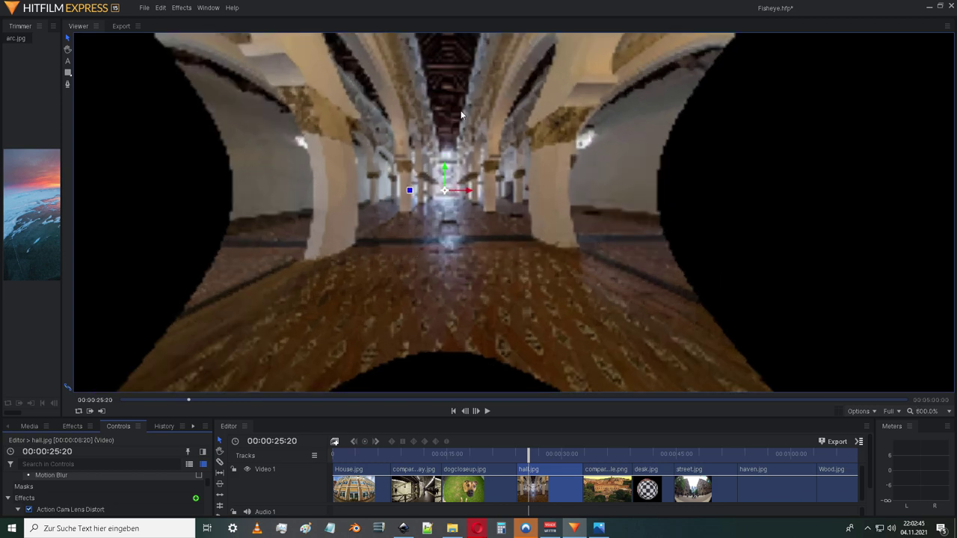
{"action": "scroll", "coordinate": [452, 174], "scroll_direction": "up", "scroll_amount": 2}
{"action": "mouse_move", "coordinate": [470, 217]}
{"action": "left_mouse_down"}
{"action": "mouse_move", "coordinate": [465, 248]}
{"action": "mouse_move", "coordinate": [465, 209]}
{"action": "left_mouse_up"}
{"action": "scroll", "coordinate": [452, 254], "scroll_direction": "down", "scroll_amount": 1}
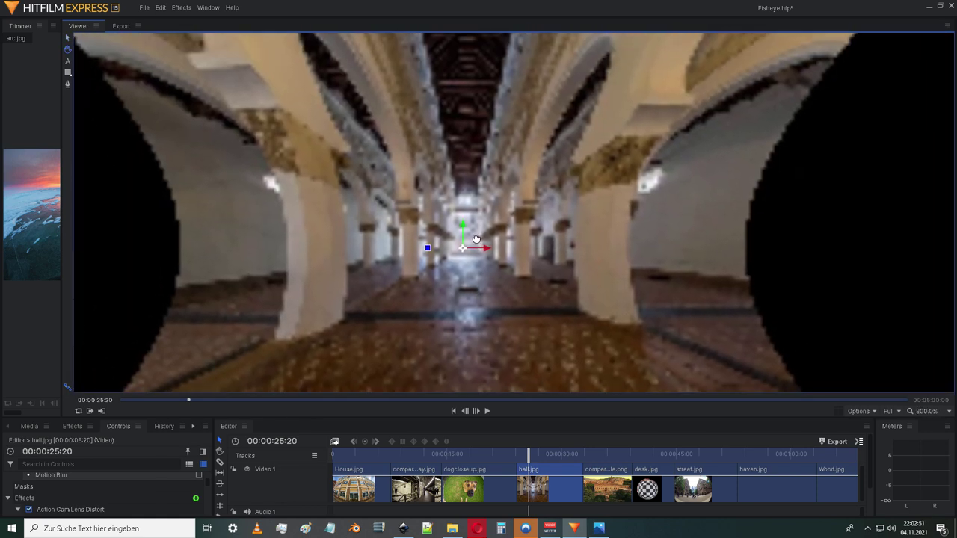
{"action": "scroll", "coordinate": [471, 257], "scroll_direction": "up", "scroll_amount": 5}
{"action": "scroll", "coordinate": [470, 258], "scroll_direction": "down", "scroll_amount": 5}
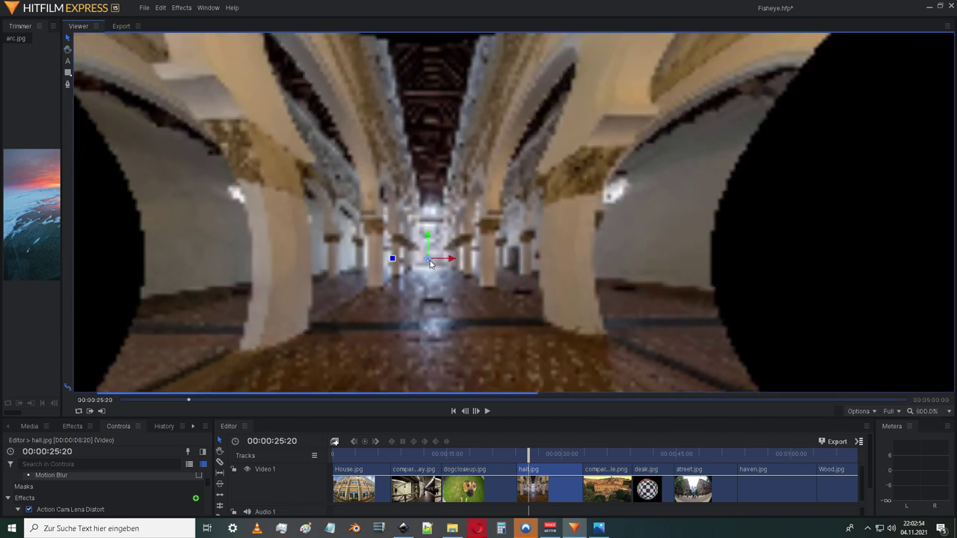
{"action": "left_click_drag", "start_coordinate": [428, 259], "coordinate": [425, 236]}
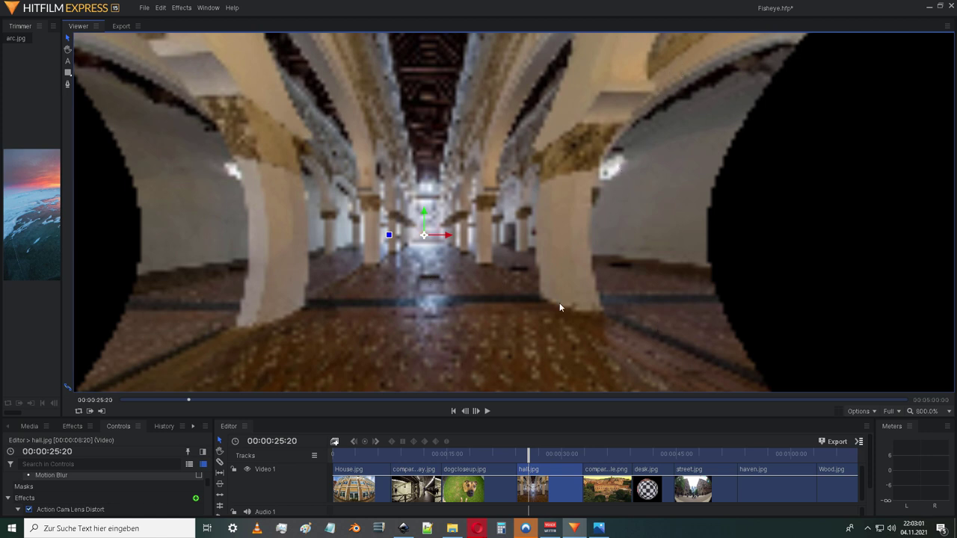
{"action": "key", "text": "h"}
{"action": "left_click_drag", "start_coordinate": [414, 248], "coordinate": [465, 199]}
{"action": "key", "text": "v"}
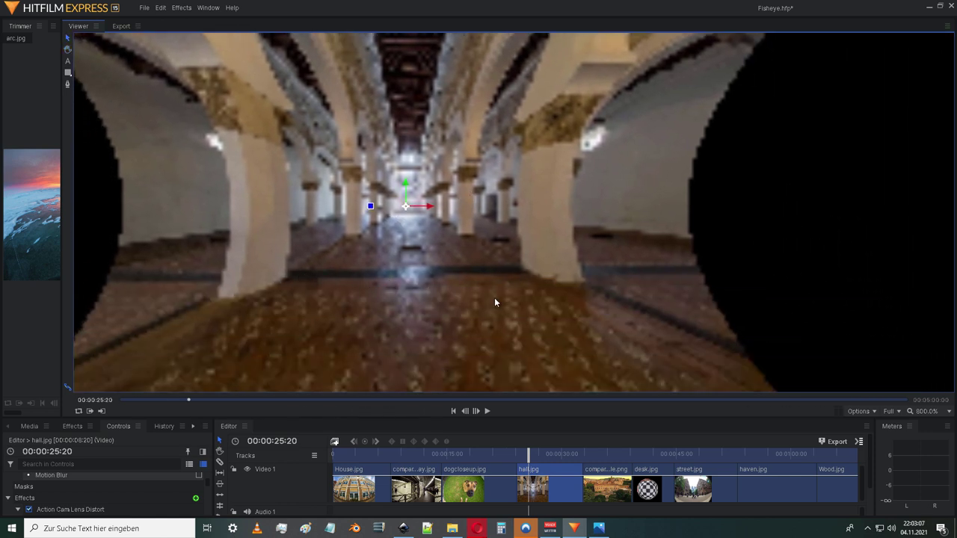
{"action": "scroll", "coordinate": [459, 257], "scroll_direction": "down", "scroll_amount": 2}
{"action": "scroll", "coordinate": [447, 260], "scroll_direction": "up", "scroll_amount": 5}
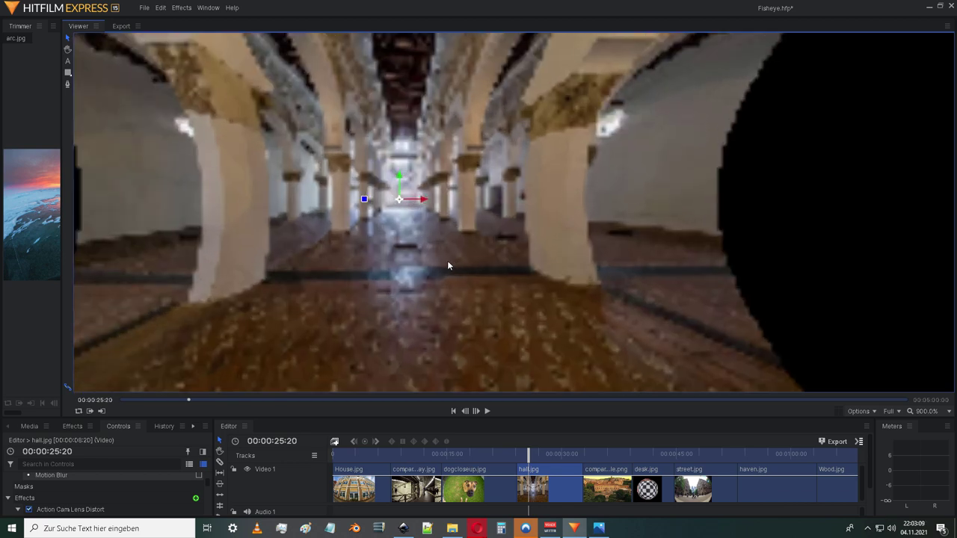
{"action": "scroll", "coordinate": [434, 263], "scroll_direction": "down", "scroll_amount": 4}
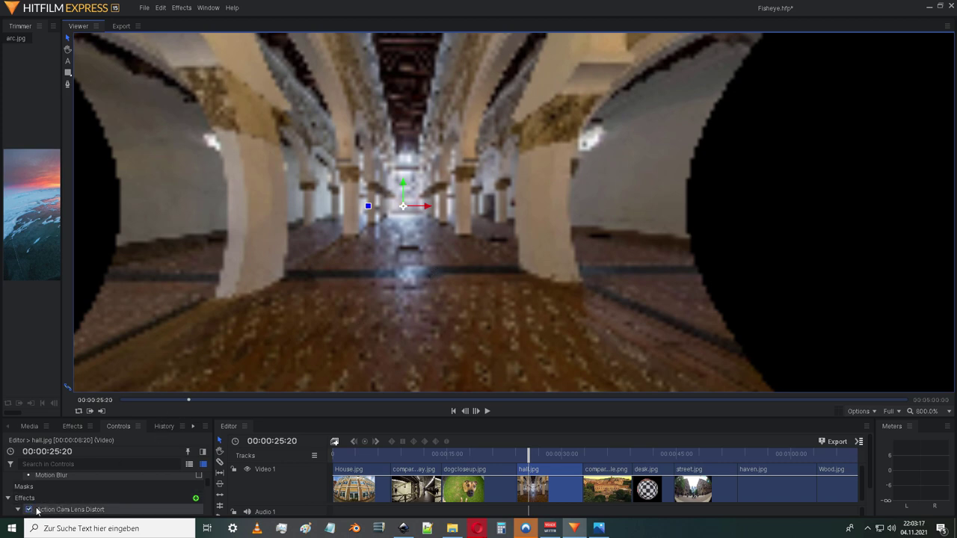
Disable Action Cam Lens Distort on hall.jpg and view the whole original image
{"action": "left_click", "coordinate": [29, 510]}
{"action": "scroll", "coordinate": [366, 299], "scroll_direction": "down", "scroll_amount": 4}
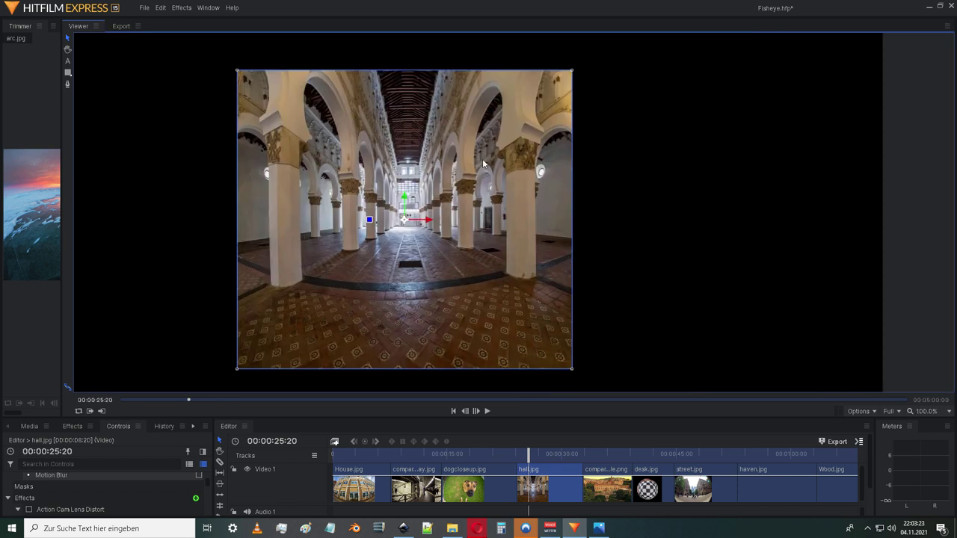
Move the playhead to the hillside building comparison clip at 00:00:34:04 and compare its two side-by-side images
{"action": "left_click_drag", "start_coordinate": [528, 454], "coordinate": [593, 454]}
{"action": "scroll", "coordinate": [379, 303], "scroll_direction": "down", "scroll_amount": 3}
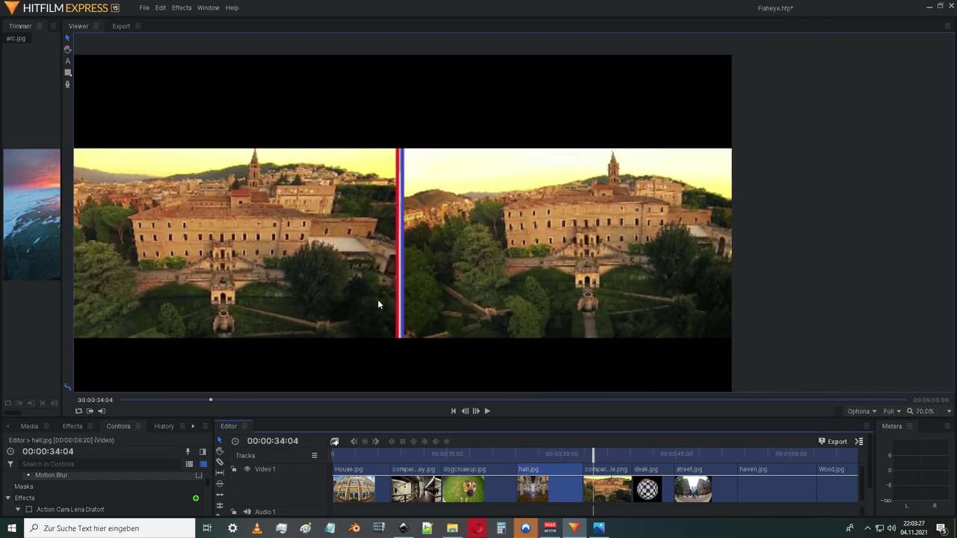
{"action": "scroll", "coordinate": [377, 299], "scroll_direction": "down", "scroll_amount": 1}
{"action": "scroll", "coordinate": [318, 275], "scroll_direction": "up", "scroll_amount": 1}
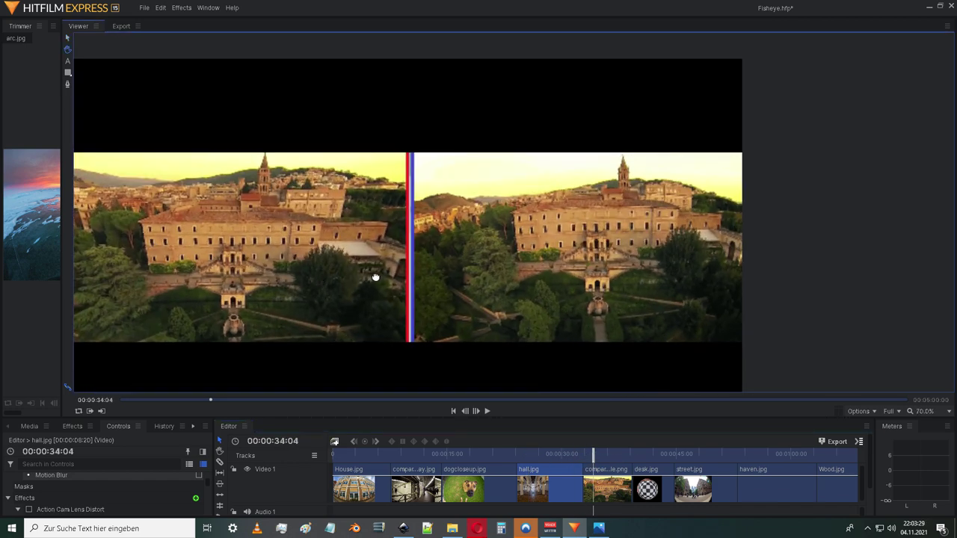
{"action": "left_click_drag", "start_coordinate": [372, 272], "coordinate": [429, 289]}
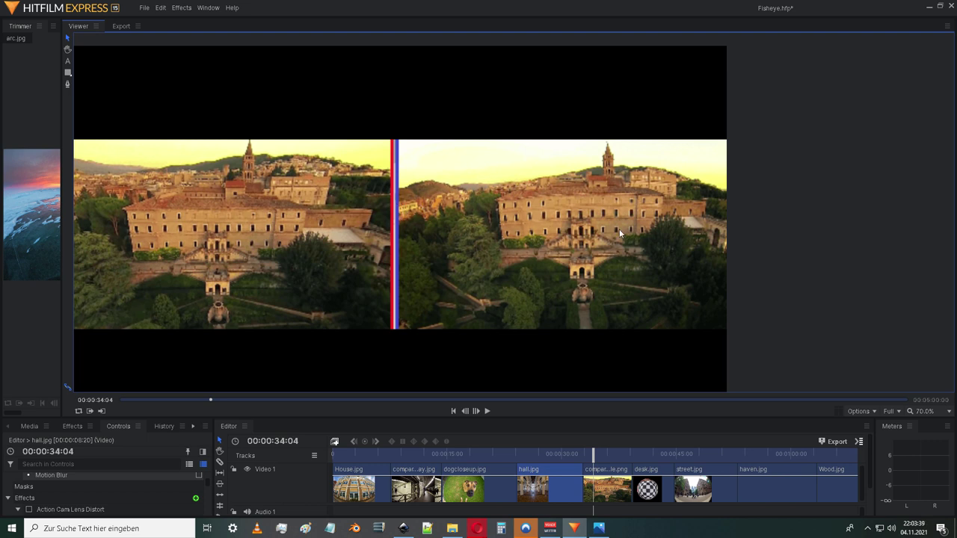
{"action": "left_click_drag", "start_coordinate": [503, 236], "coordinate": [535, 242]}
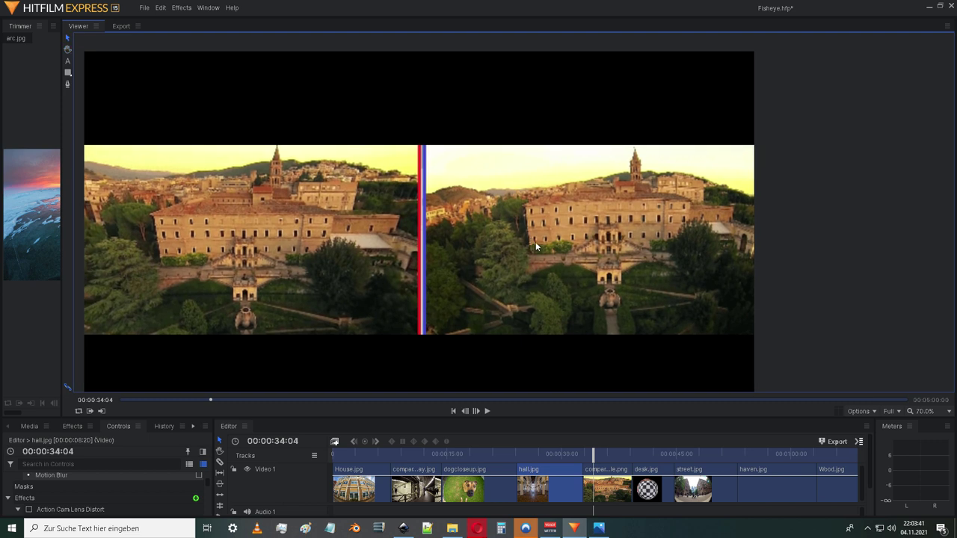
{"action": "left_click_drag", "start_coordinate": [126, 212], "coordinate": [185, 210]}
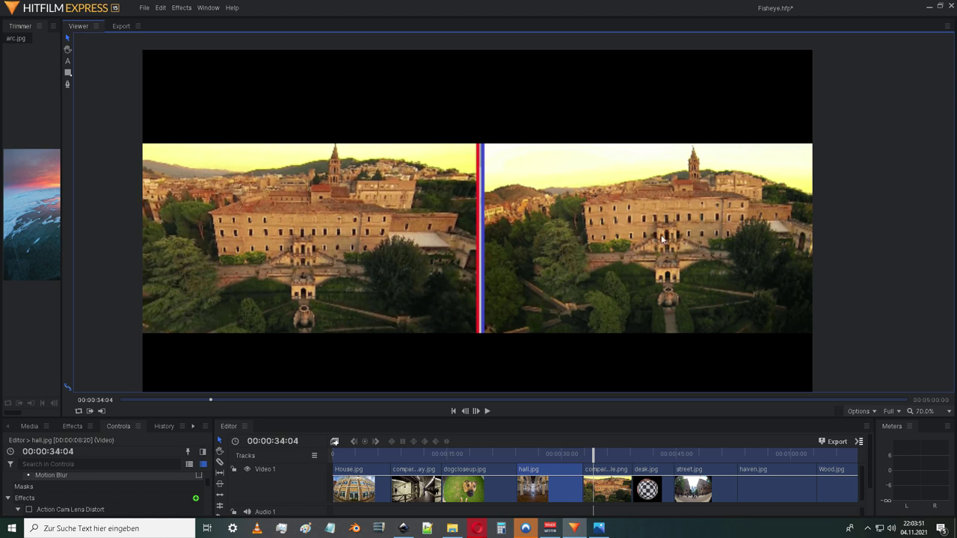
{"action": "left_click_drag", "start_coordinate": [688, 257], "coordinate": [654, 260]}
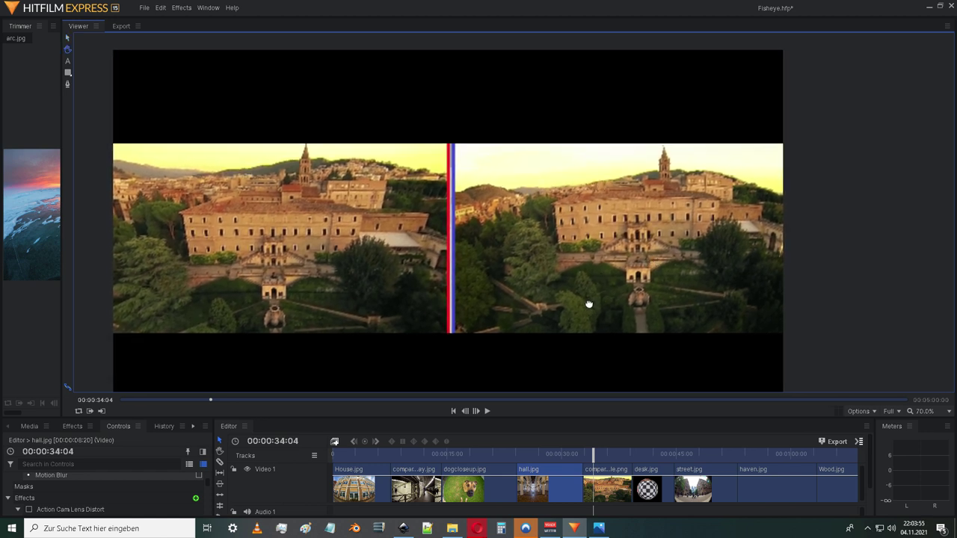
{"action": "left_click_drag", "start_coordinate": [588, 303], "coordinate": [508, 250]}
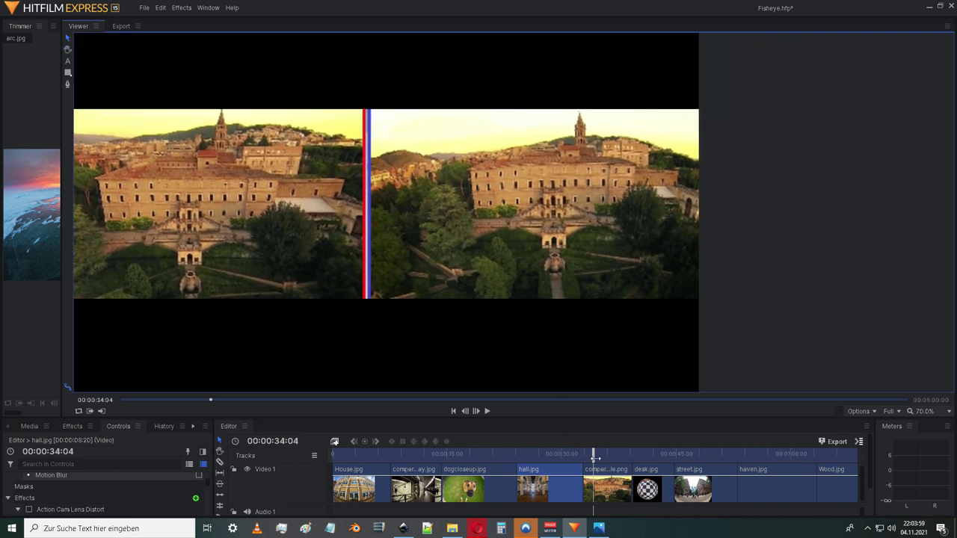
Move the playhead to the desk.jpg clip at 00:00:41:05 and examine the curved checkerboard pattern
{"action": "left_click_drag", "start_coordinate": [595, 457], "coordinate": [647, 455]}
{"action": "scroll", "coordinate": [356, 175], "scroll_direction": "down", "scroll_amount": 1}
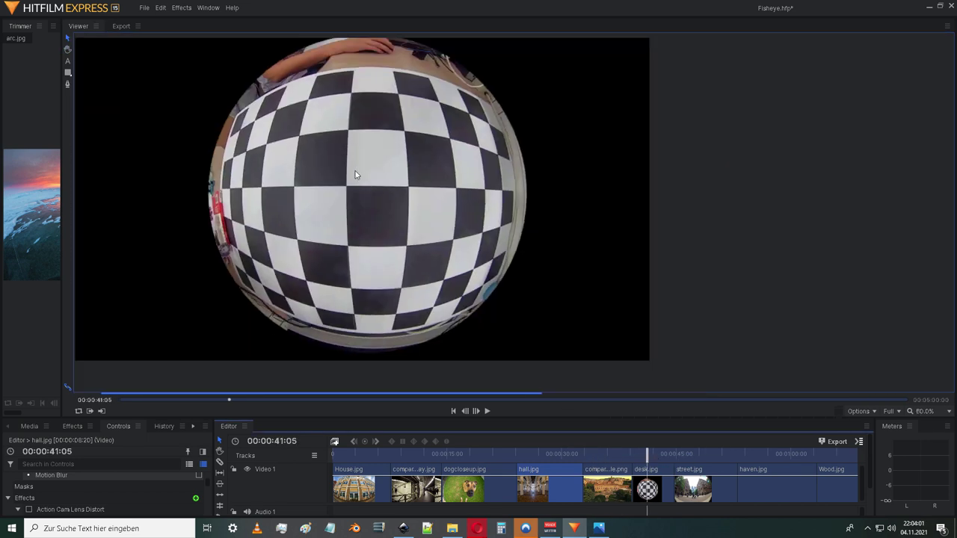
{"action": "scroll", "coordinate": [356, 171], "scroll_direction": "down", "scroll_amount": 1}
{"action": "scroll", "coordinate": [356, 172], "scroll_direction": "up", "scroll_amount": 1}
{"action": "left_click_drag", "start_coordinate": [352, 168], "coordinate": [361, 185]}
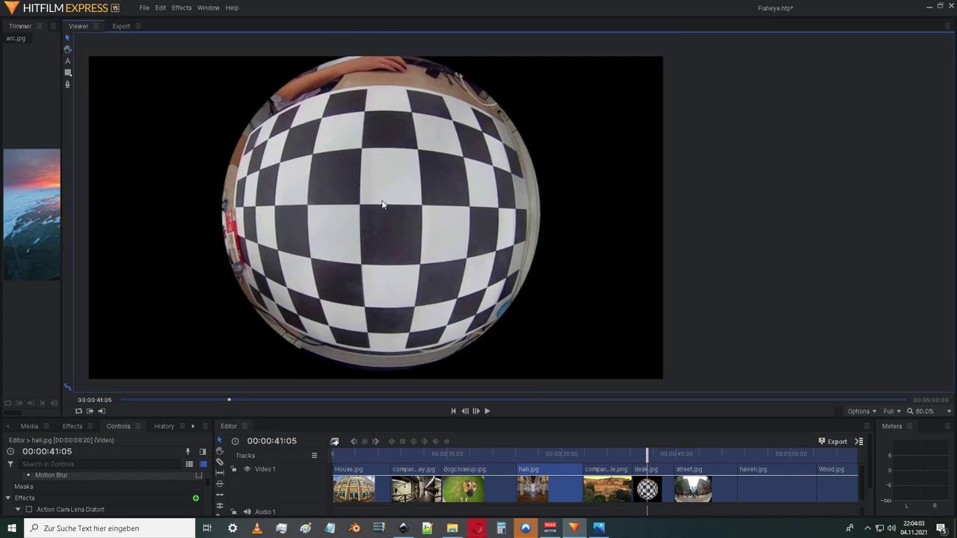
{"action": "scroll", "coordinate": [381, 205], "scroll_direction": "up", "scroll_amount": 5}
{"action": "scroll", "coordinate": [380, 205], "scroll_direction": "down", "scroll_amount": 5}
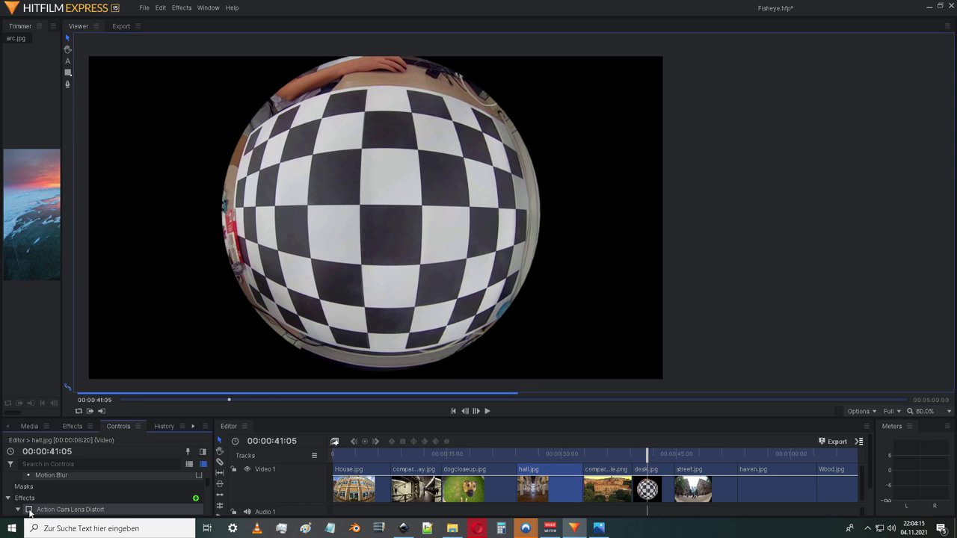
Enable Action Cam Lens Distort on the desk.jpg clip and examine the corrected checkerboard at high magnification
{"action": "left_click", "coordinate": [661, 488]}
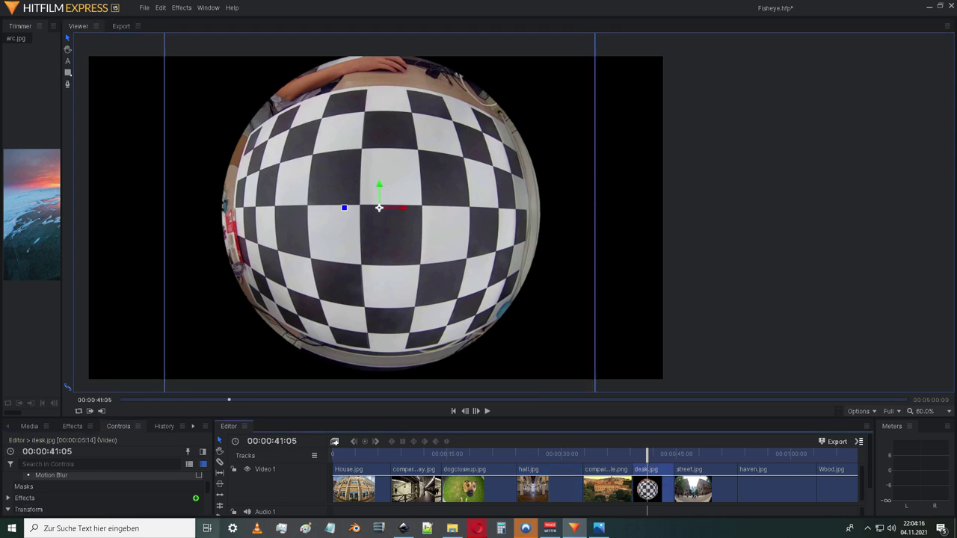
{"action": "left_click", "coordinate": [29, 510]}
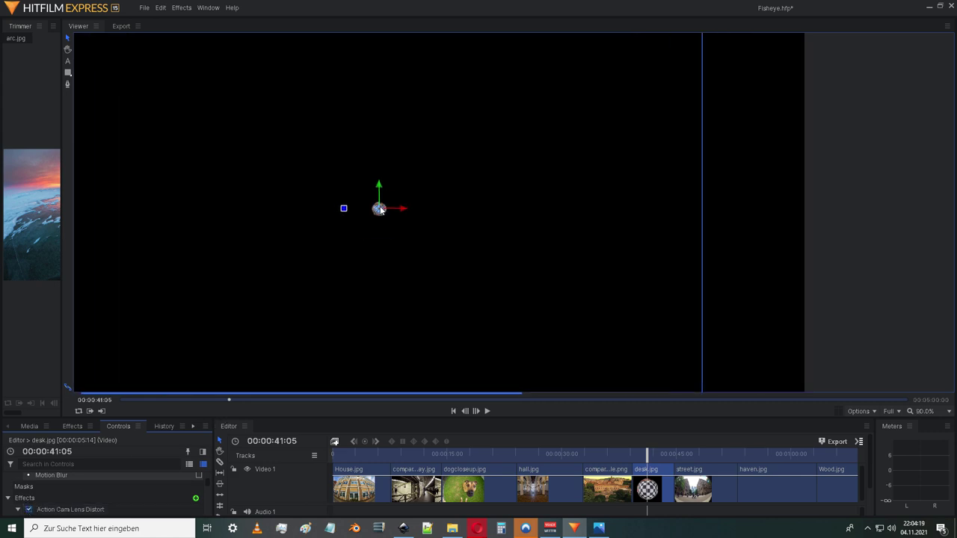
{"action": "scroll", "coordinate": [379, 217], "scroll_direction": "down", "scroll_amount": 3}
{"action": "scroll", "coordinate": [379, 216], "scroll_direction": "up", "scroll_amount": 2}
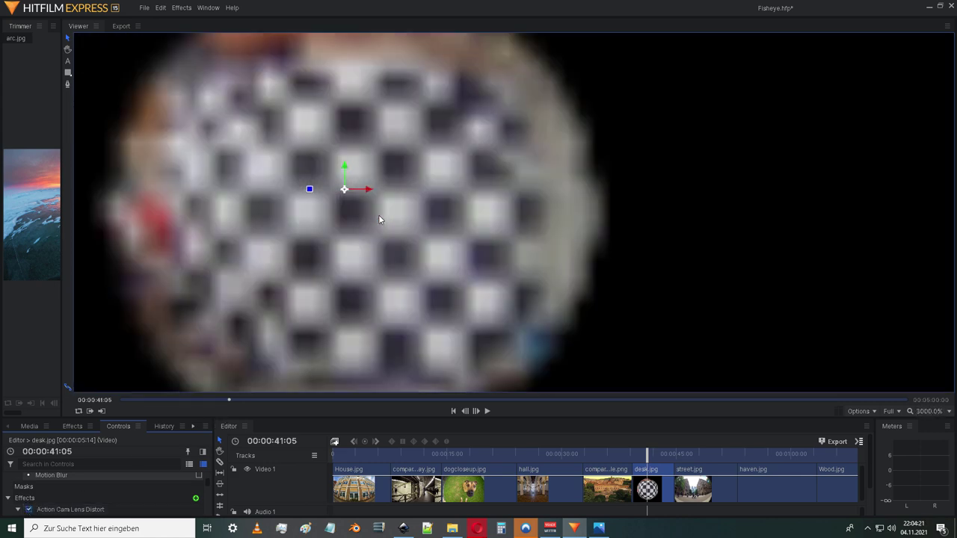
{"action": "left_click_drag", "start_coordinate": [376, 249], "coordinate": [379, 233]}
{"action": "scroll", "coordinate": [378, 234], "scroll_direction": "down", "scroll_amount": 1}
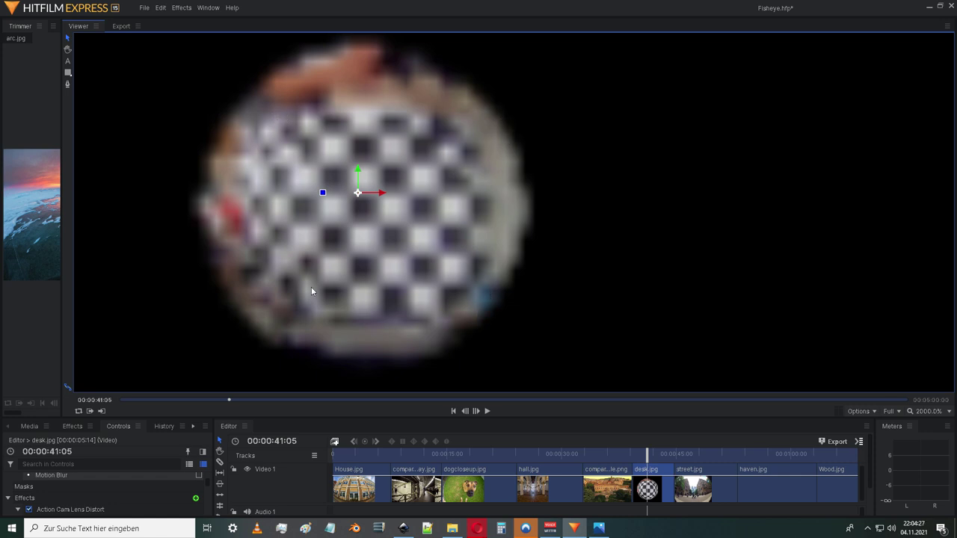
{"action": "scroll", "coordinate": [327, 257], "scroll_direction": "down", "scroll_amount": 2}
{"action": "scroll", "coordinate": [327, 257], "scroll_direction": "up", "scroll_amount": 2}
Disable Action Cam Lens Distort on desk.jpg and view the whole original fisheye checkerboard
{"action": "left_click", "coordinate": [29, 510]}
{"action": "scroll", "coordinate": [437, 272], "scroll_direction": "down", "scroll_amount": 10}
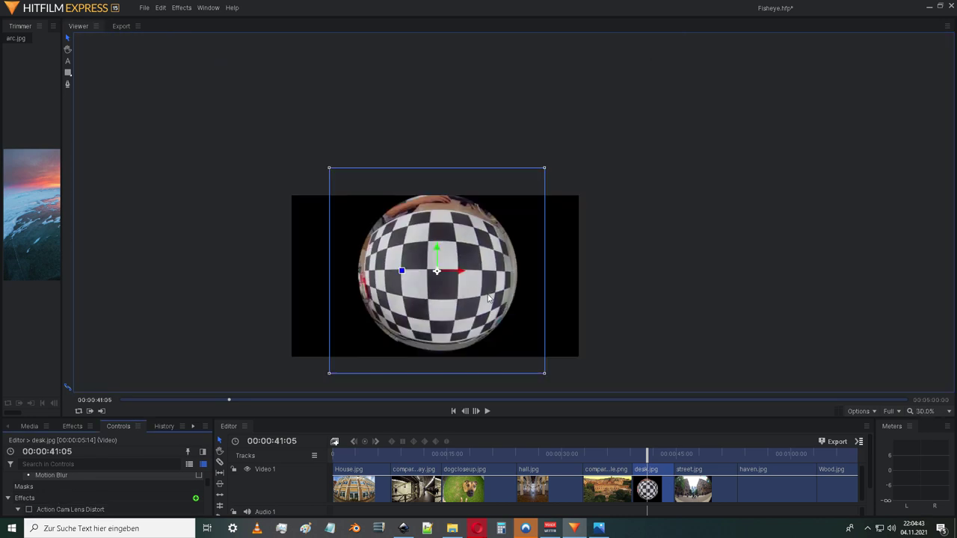
Examine the curved checkerboard of the uncorrected desk.jpg image at higher magnification
{"action": "scroll", "coordinate": [489, 299], "scroll_direction": "up", "scroll_amount": 3}
{"action": "key", "text": "h"}
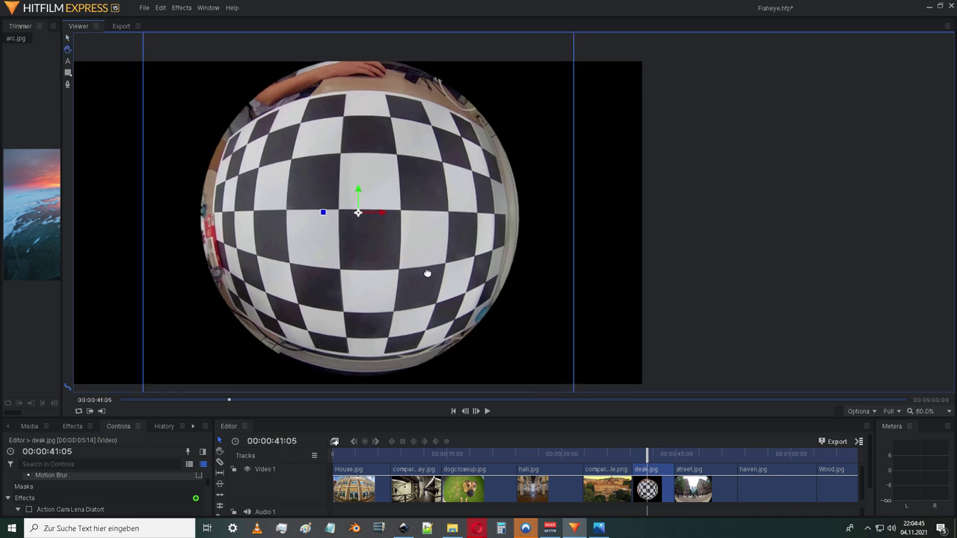
{"action": "left_click_drag", "start_coordinate": [427, 274], "coordinate": [417, 282]}
{"action": "key", "text": "v"}
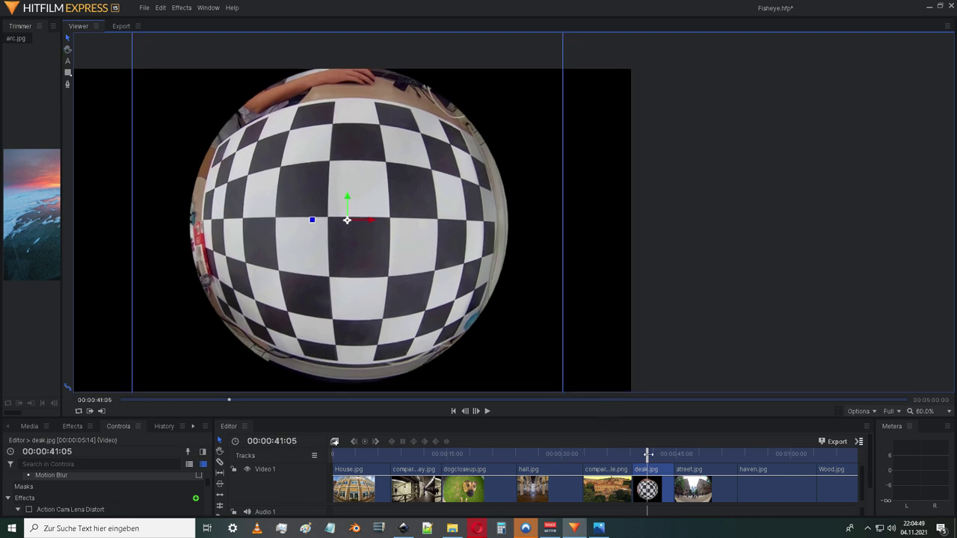
Move the playhead to 00:00:46:23, select the street.jpg clip and view its whole fisheye image
{"action": "left_click_drag", "start_coordinate": [648, 454], "coordinate": [689, 454]}
{"action": "left_click", "coordinate": [706, 473]}
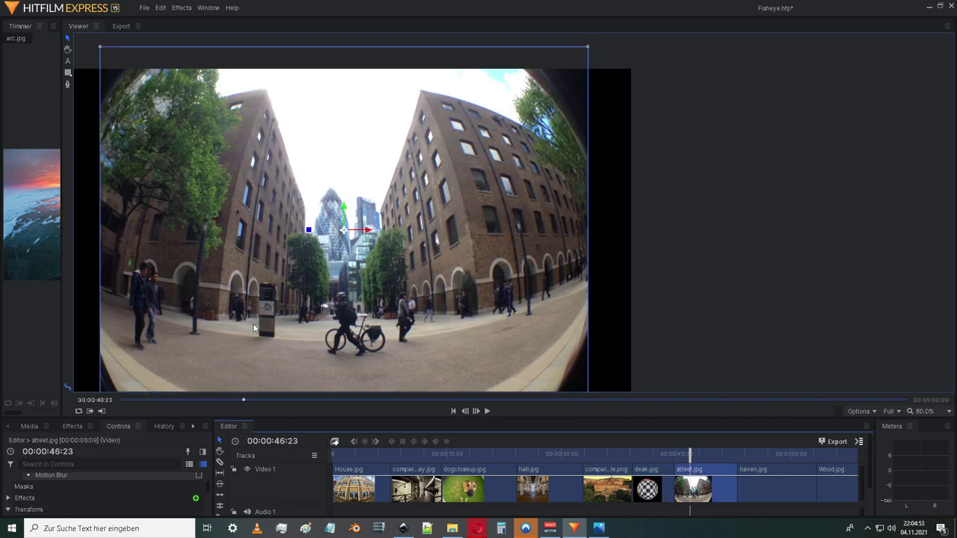
{"action": "scroll", "coordinate": [254, 329], "scroll_direction": "down", "scroll_amount": 1}
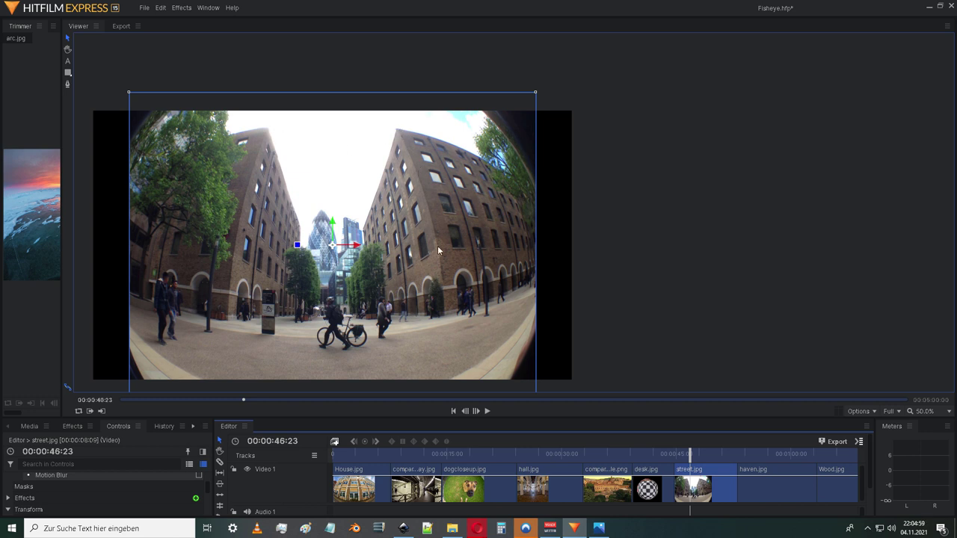
{"action": "scroll", "coordinate": [173, 345], "scroll_direction": "down", "scroll_amount": 1}
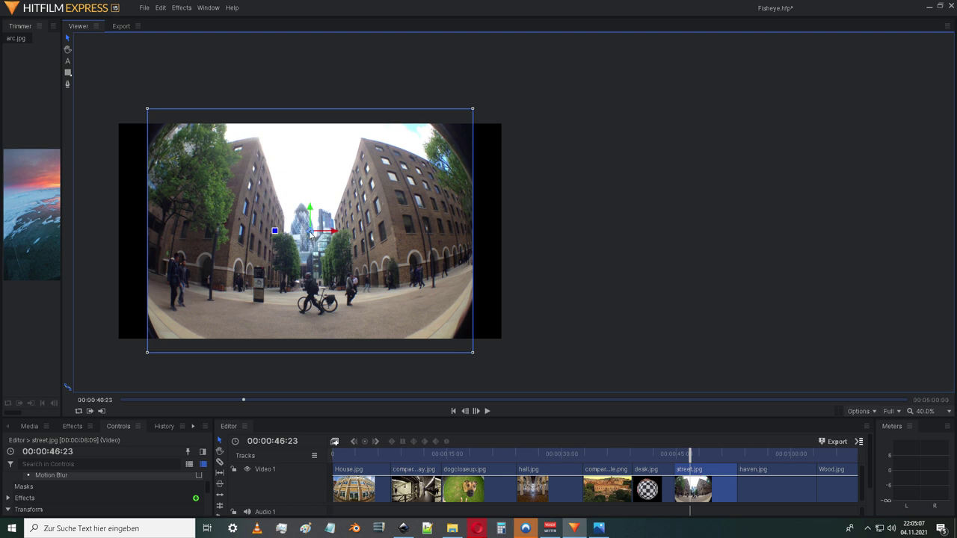
Enable Action Cam Lens Distort on the street.jpg clip and examine the corrected buildings, street and outer edges at several magnifications
{"action": "left_click", "coordinate": [8, 498]}
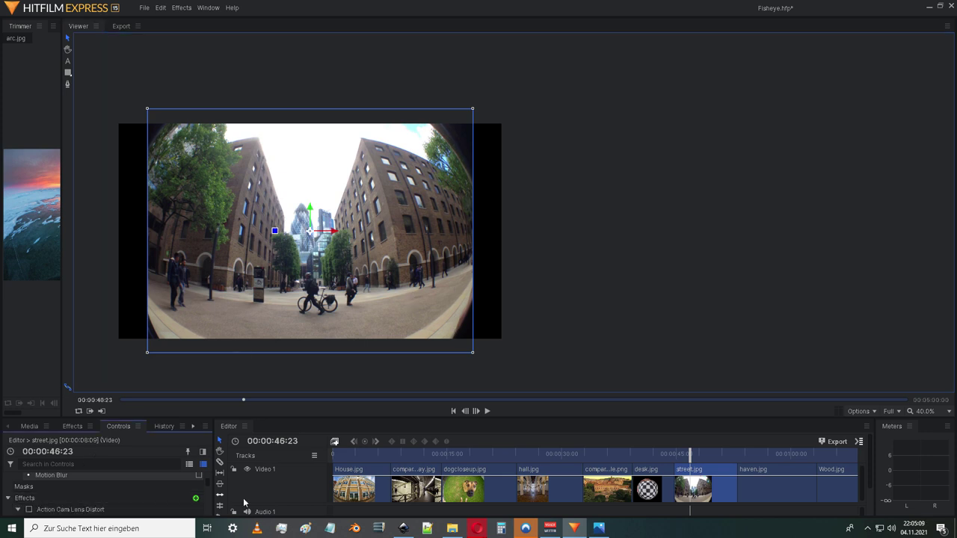
{"action": "left_click", "coordinate": [28, 509]}
{"action": "scroll", "coordinate": [309, 232], "scroll_direction": "up", "scroll_amount": 10}
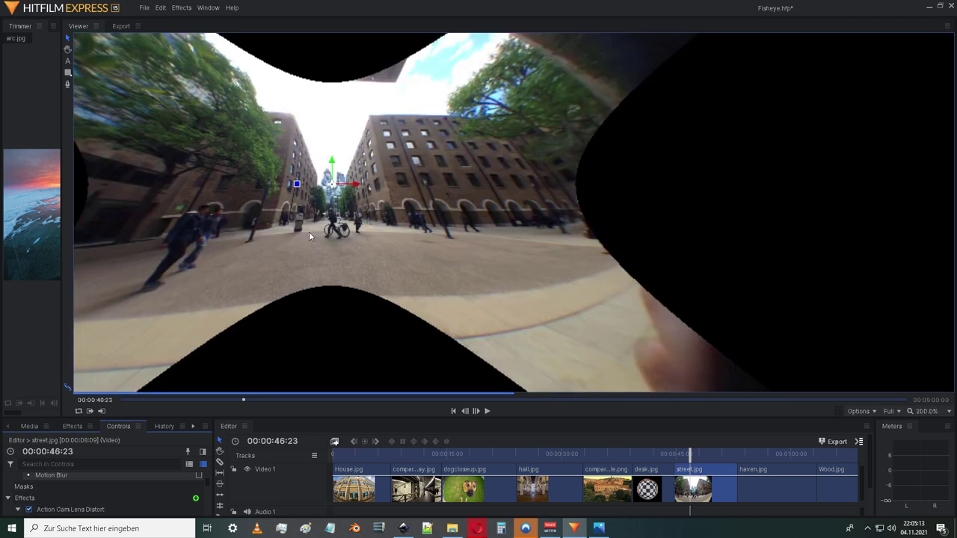
{"action": "scroll", "coordinate": [310, 284], "scroll_direction": "down", "scroll_amount": 3}
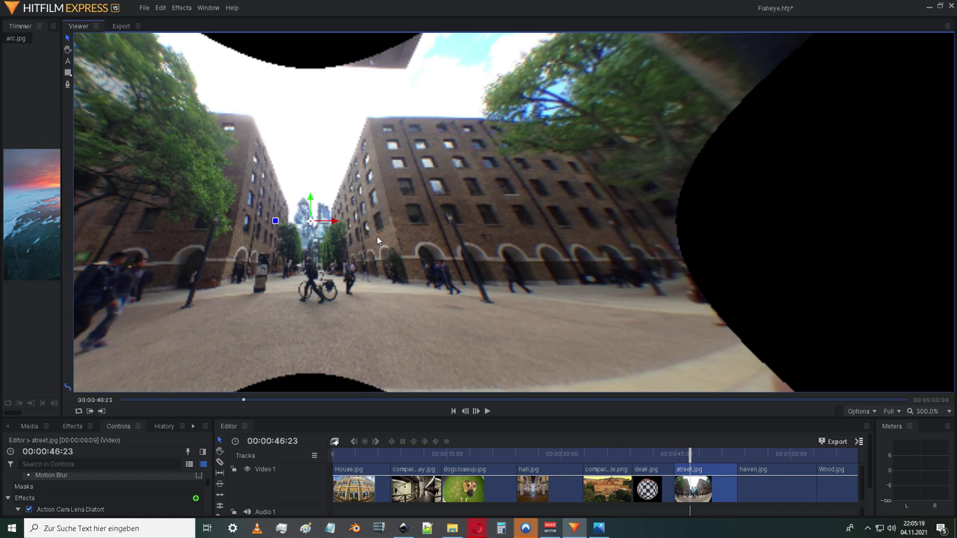
{"action": "left_click_drag", "start_coordinate": [336, 218], "coordinate": [518, 211]}
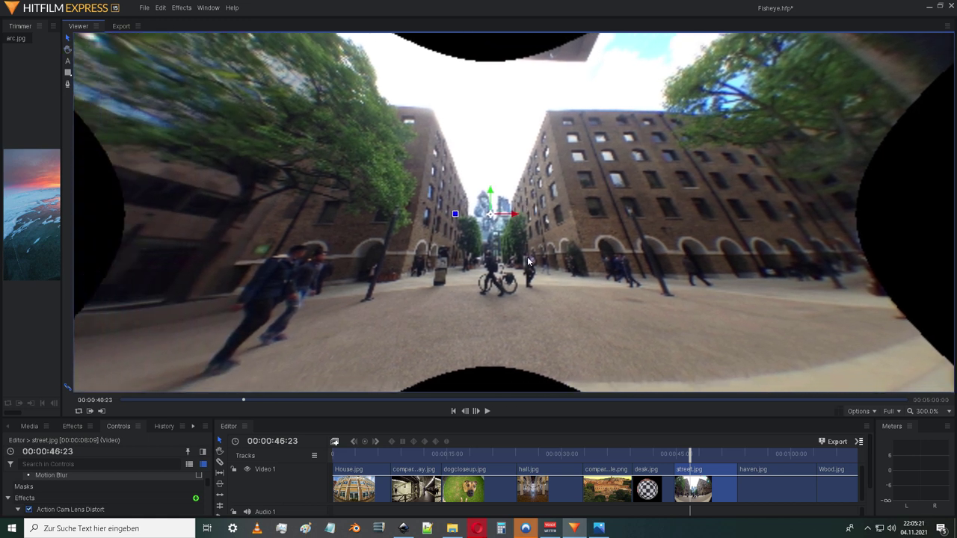
{"action": "left_click_drag", "start_coordinate": [530, 281], "coordinate": [452, 215]}
{"action": "scroll", "coordinate": [453, 215], "scroll_direction": "down", "scroll_amount": 3}
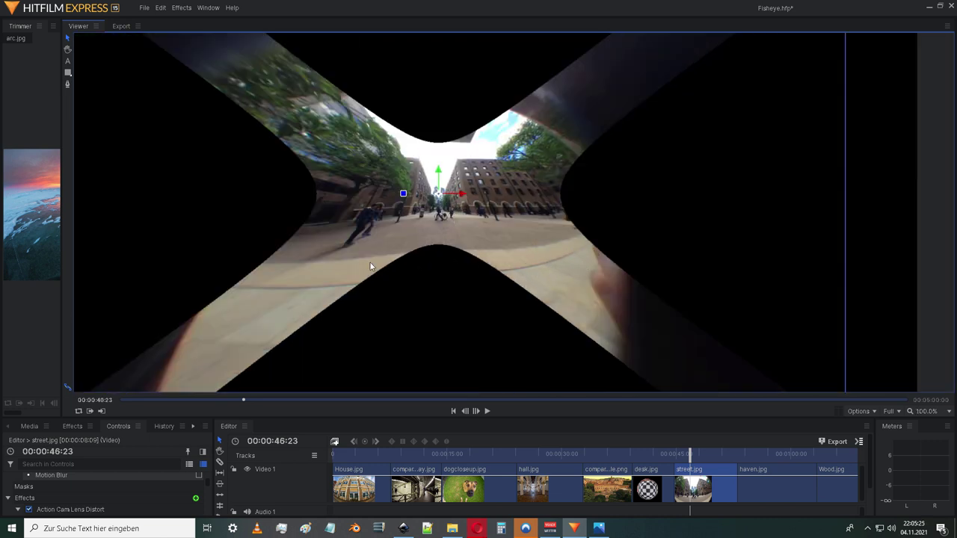
{"action": "left_click_drag", "start_coordinate": [555, 253], "coordinate": [580, 287]}
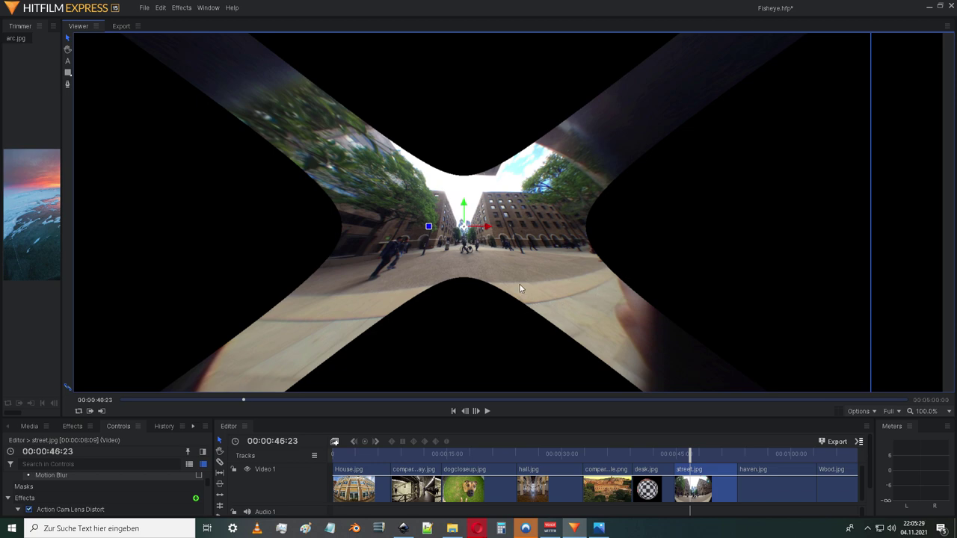
{"action": "scroll", "coordinate": [465, 274], "scroll_direction": "up", "scroll_amount": 3}
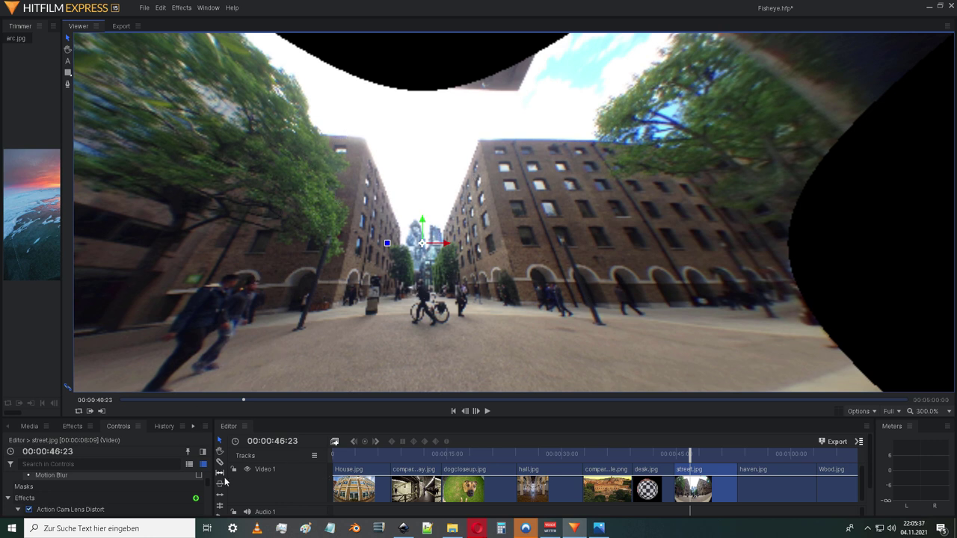
{"action": "left_click_drag", "start_coordinate": [536, 253], "coordinate": [450, 264]}
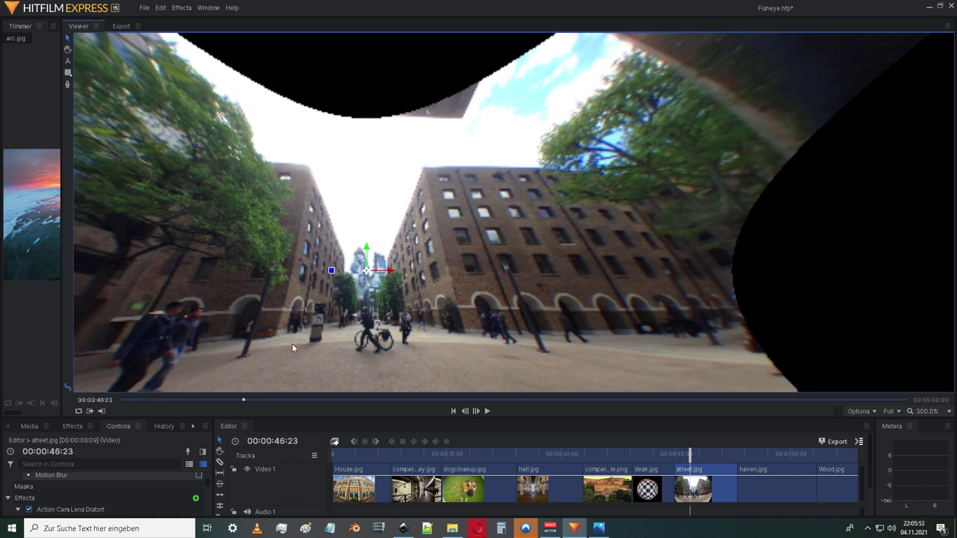
{"action": "left_click_drag", "start_coordinate": [471, 319], "coordinate": [428, 311]}
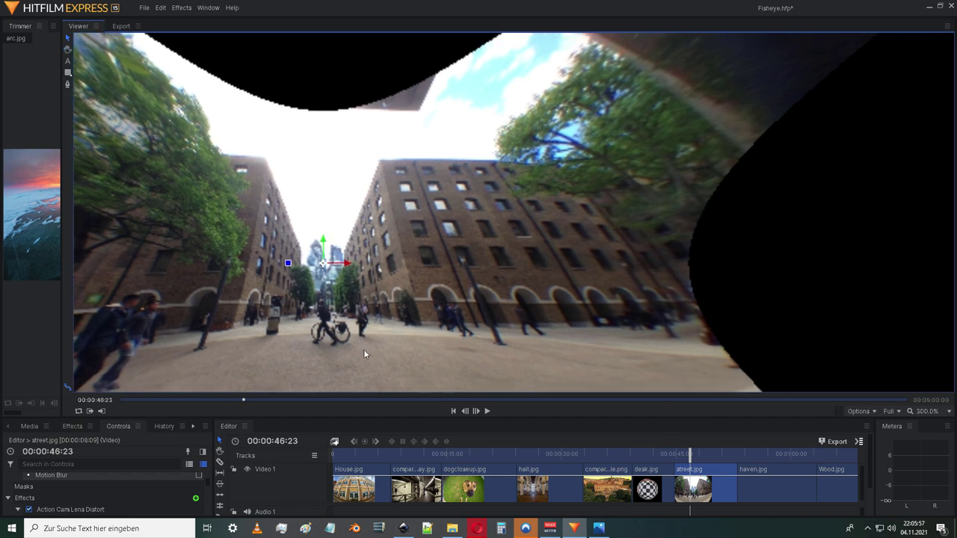
{"action": "left_click_drag", "start_coordinate": [410, 349], "coordinate": [391, 287]}
Disable Action Cam Lens Distort on street.jpg and view the whole original fisheye image
{"action": "left_click", "coordinate": [29, 510]}
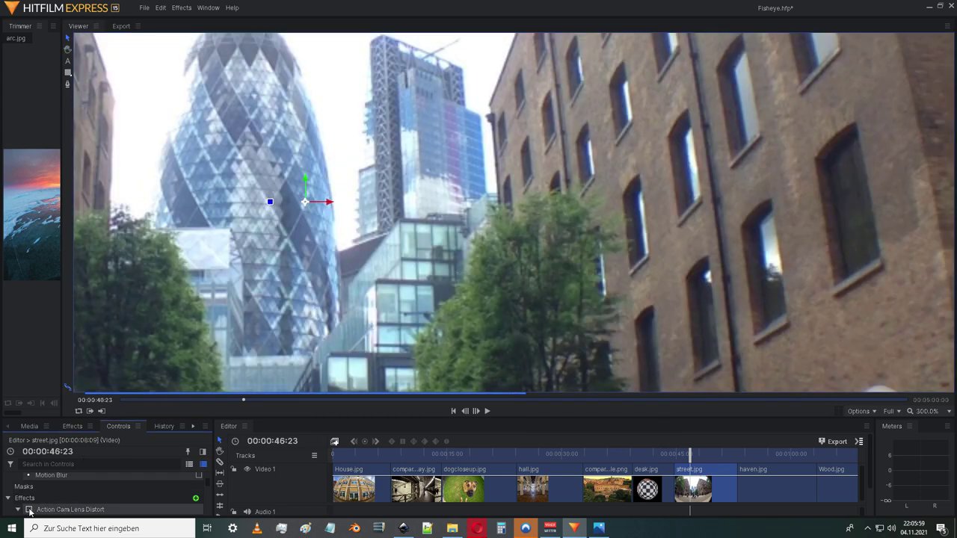
{"action": "scroll", "coordinate": [419, 260], "scroll_direction": "down", "scroll_amount": 5}
{"action": "scroll", "coordinate": [420, 260], "scroll_direction": "down", "scroll_amount": 2}
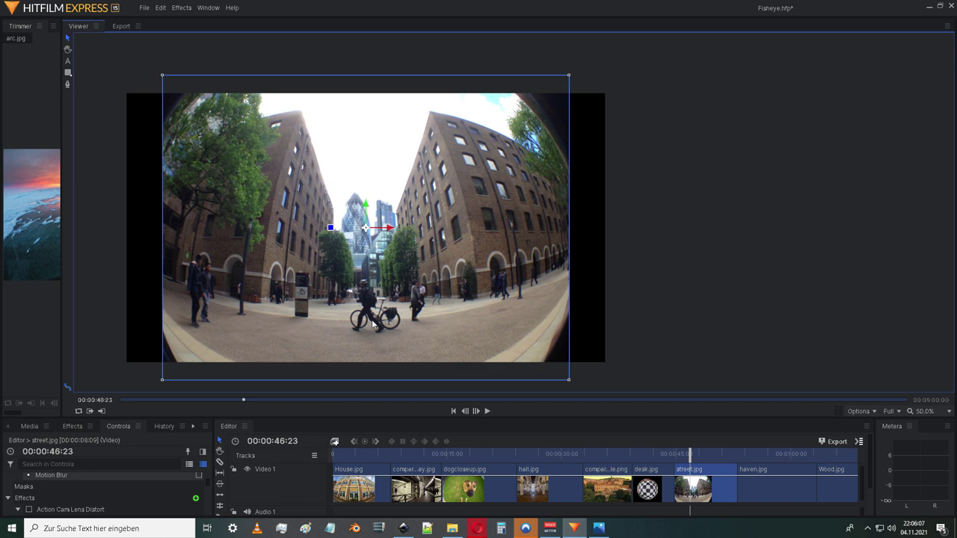
Re-enable Action Cam Lens Distort on street.jpg and inspect the corrected street scene enlarged
{"action": "left_click", "coordinate": [29, 509]}
{"action": "scroll", "coordinate": [372, 253], "scroll_direction": "up", "scroll_amount": 4}
{"action": "scroll", "coordinate": [365, 247], "scroll_direction": "up", "scroll_amount": 2}
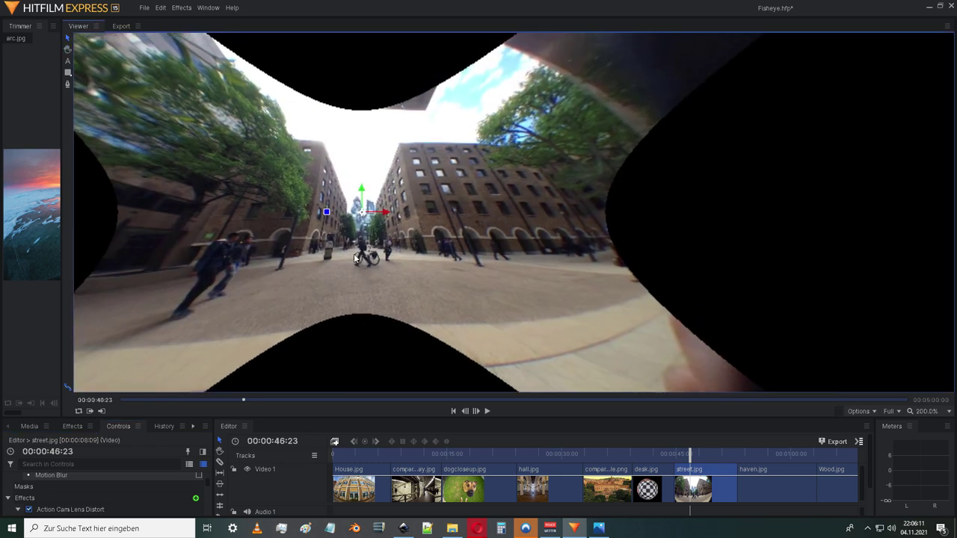
{"action": "scroll", "coordinate": [346, 262], "scroll_direction": "down", "scroll_amount": 2}
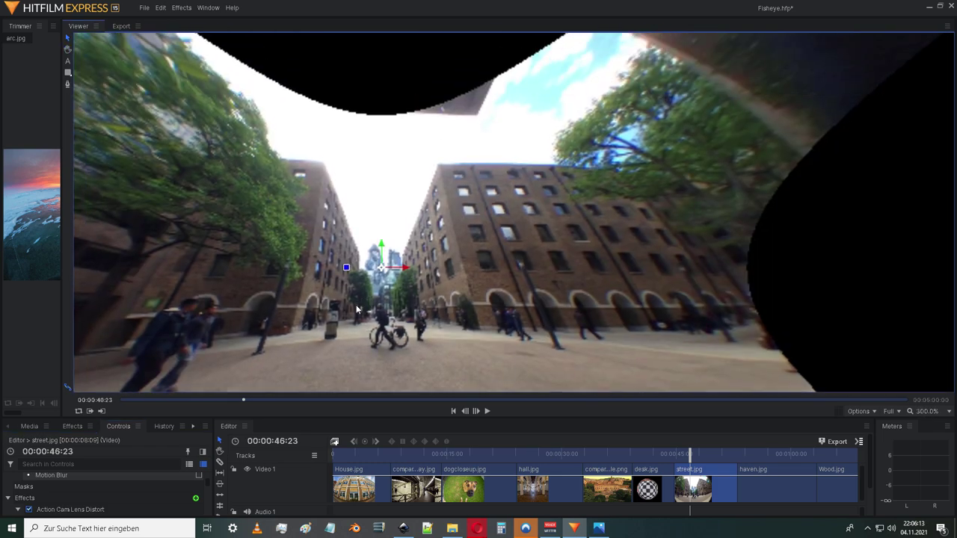
Disable the lens correction on street.jpg and examine the curved buildings and the cyclist in the original
{"action": "left_click", "coordinate": [28, 510]}
{"action": "scroll", "coordinate": [429, 287], "scroll_direction": "down", "scroll_amount": 2}
{"action": "scroll", "coordinate": [429, 283], "scroll_direction": "down", "scroll_amount": 2}
{"action": "left_click_drag", "start_coordinate": [429, 285], "coordinate": [401, 194]}
{"action": "scroll", "coordinate": [401, 194], "scroll_direction": "up", "scroll_amount": 1}
{"action": "left_click_drag", "start_coordinate": [406, 275], "coordinate": [404, 292]}
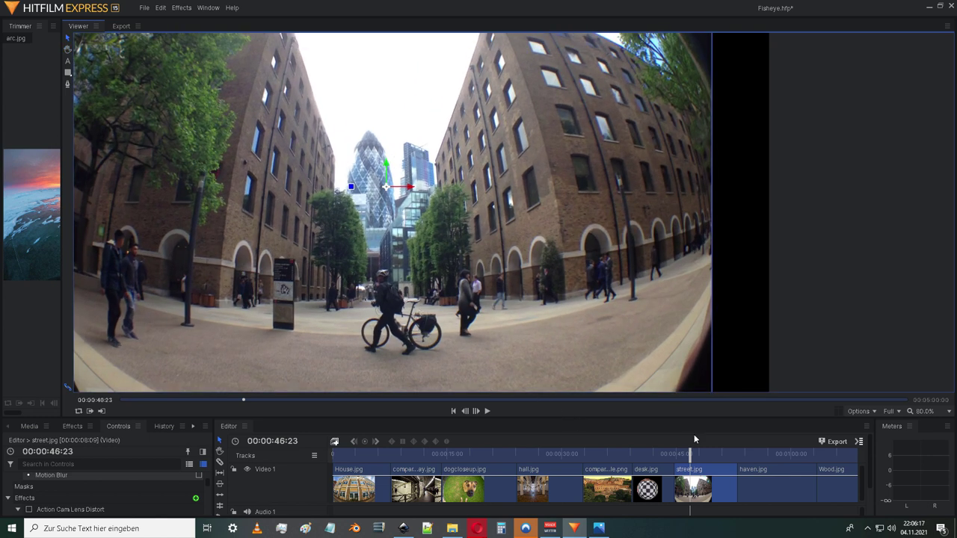
{"action": "left_click_drag", "start_coordinate": [458, 258], "coordinate": [459, 323]}
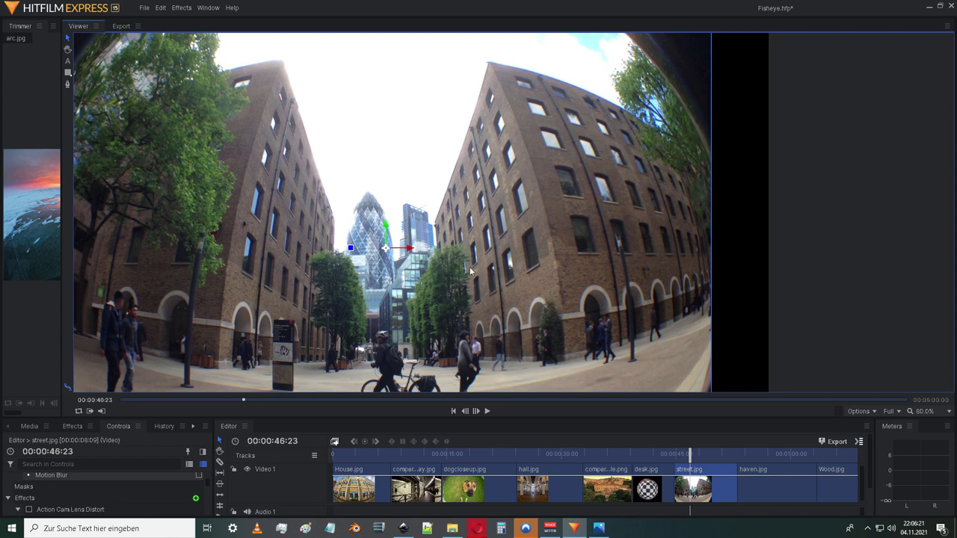
Enable the lens correction on street.jpg again and examine the straightened building facades at 500% magnification
{"action": "left_click", "coordinate": [29, 509]}
{"action": "scroll", "coordinate": [426, 245], "scroll_direction": "up", "scroll_amount": 10}
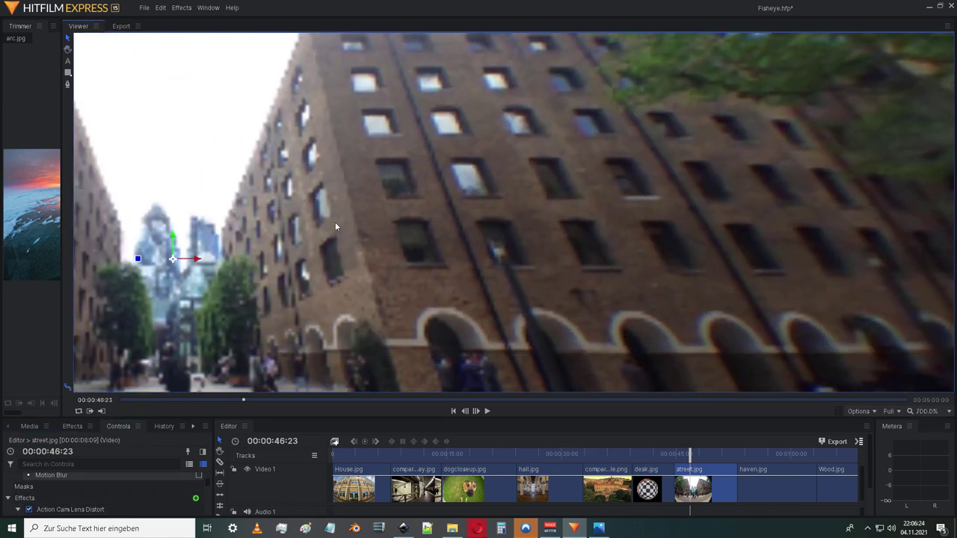
{"action": "scroll", "coordinate": [336, 227], "scroll_direction": "up", "scroll_amount": 1}
{"action": "left_click_drag", "start_coordinate": [336, 227], "coordinate": [427, 247]}
{"action": "scroll", "coordinate": [426, 247], "scroll_direction": "down", "scroll_amount": 2}
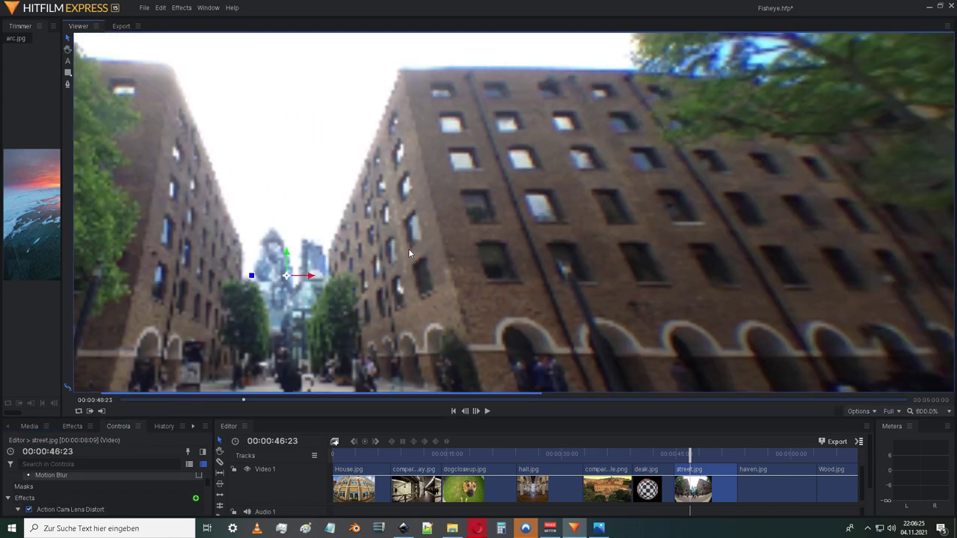
{"action": "scroll", "coordinate": [462, 340], "scroll_direction": "down", "scroll_amount": 1}
{"action": "left_click_drag", "start_coordinate": [372, 327], "coordinate": [520, 298]}
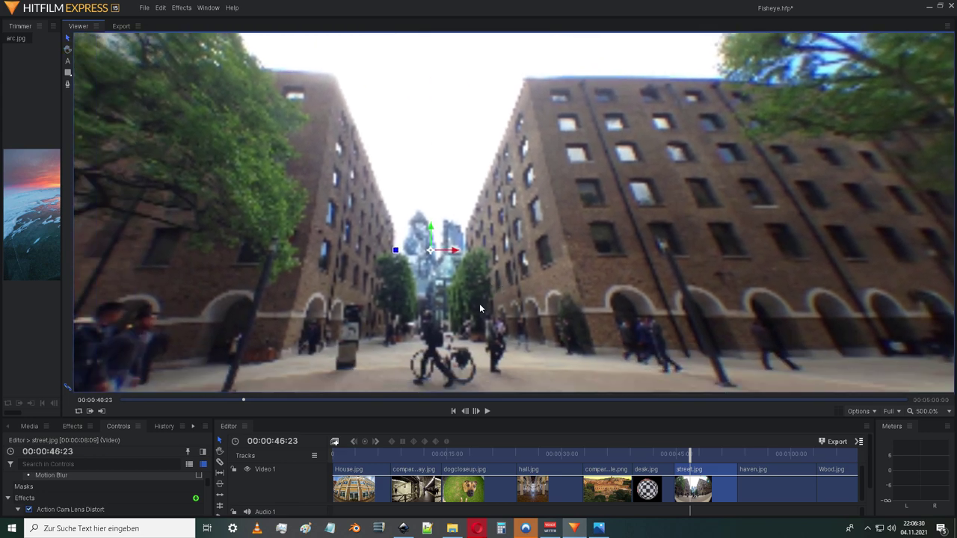
Turn off Action Cam Lens Distort on street.jpg and view the full uncorrected street image again
{"action": "left_click", "coordinate": [28, 510]}
{"action": "scroll", "coordinate": [366, 258], "scroll_direction": "down", "scroll_amount": 5}
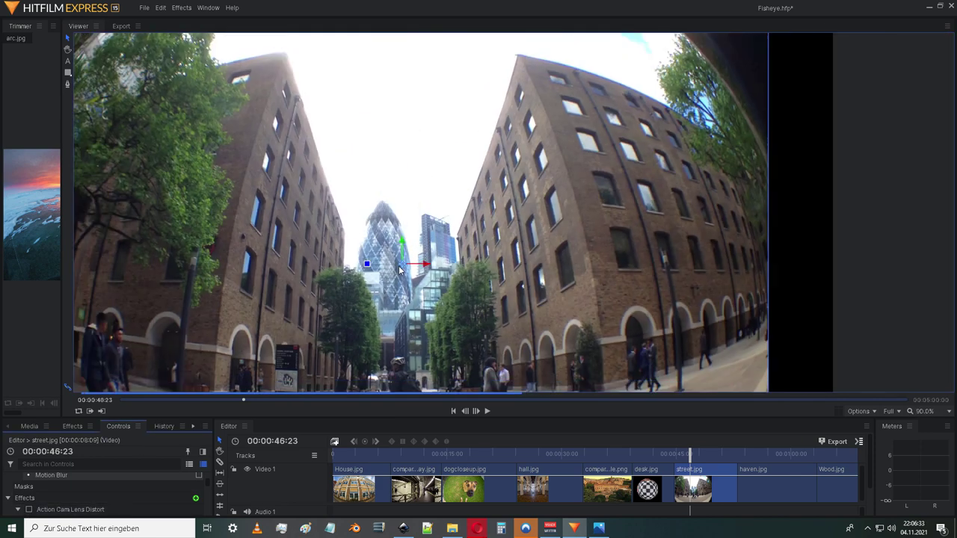
{"action": "scroll", "coordinate": [415, 243], "scroll_direction": "down", "scroll_amount": 4}
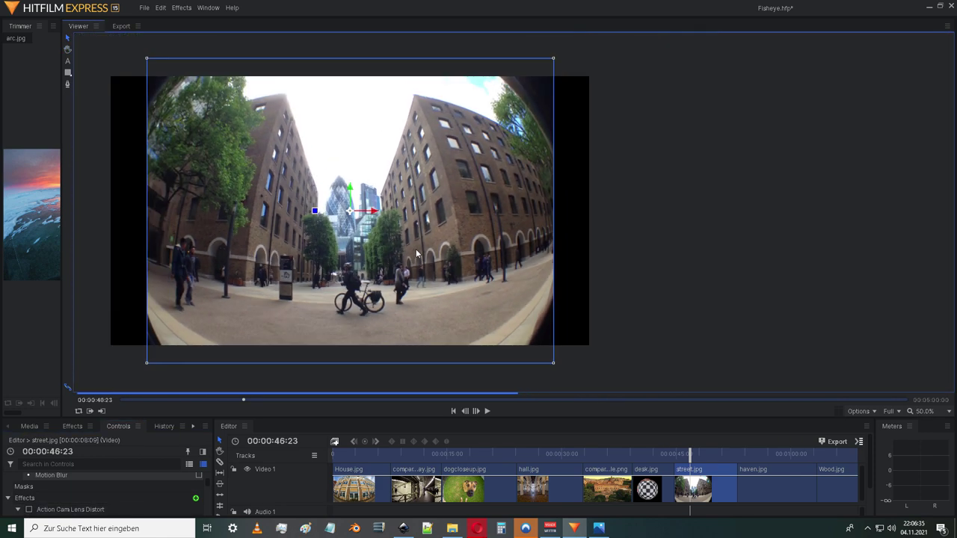
{"action": "left_click_drag", "start_coordinate": [369, 244], "coordinate": [380, 261]}
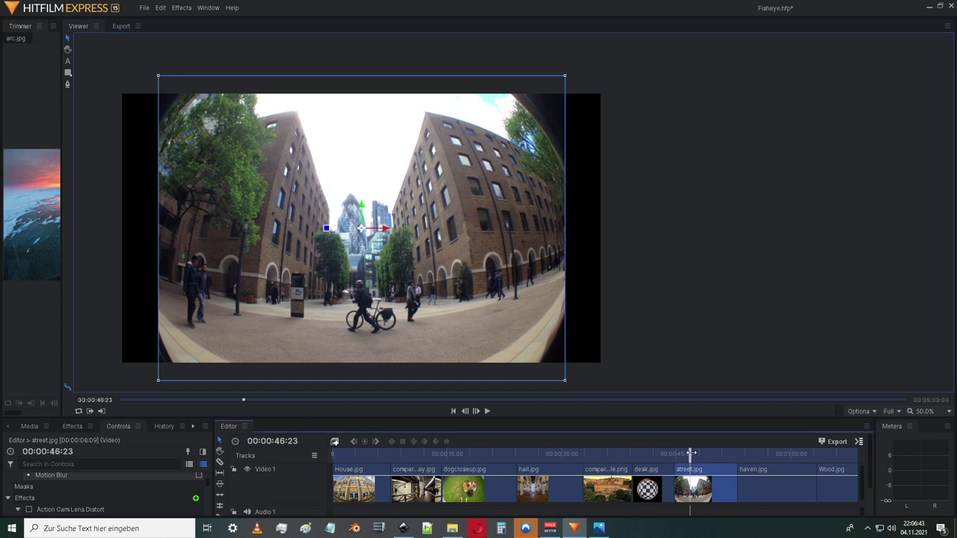
Select the haven.jpg clip at 00:00:55:02 and compare its image with Action Cam Lens Distort enabled and disabled
{"action": "left_click_drag", "start_coordinate": [692, 453], "coordinate": [753, 453]}
{"action": "left_click", "coordinate": [764, 467]}
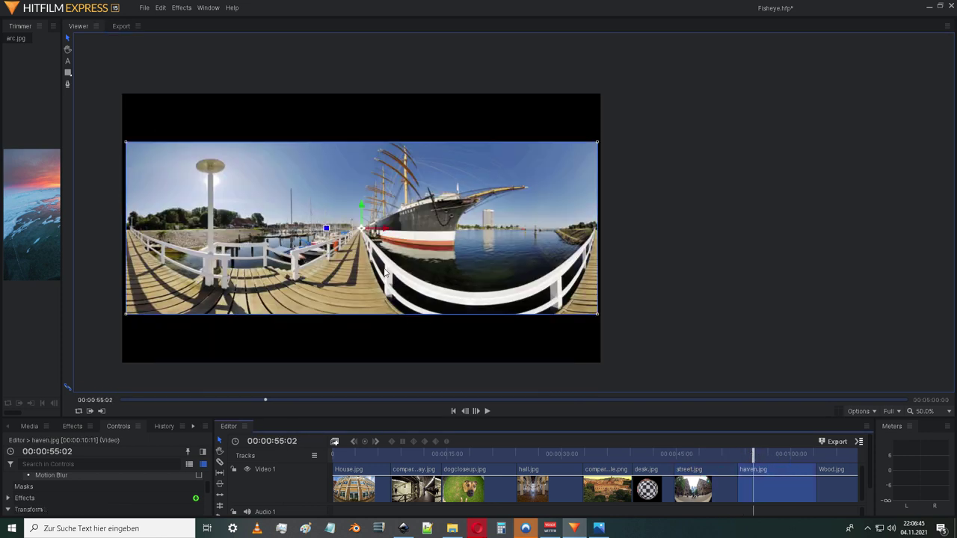
{"action": "left_click", "coordinate": [8, 498]}
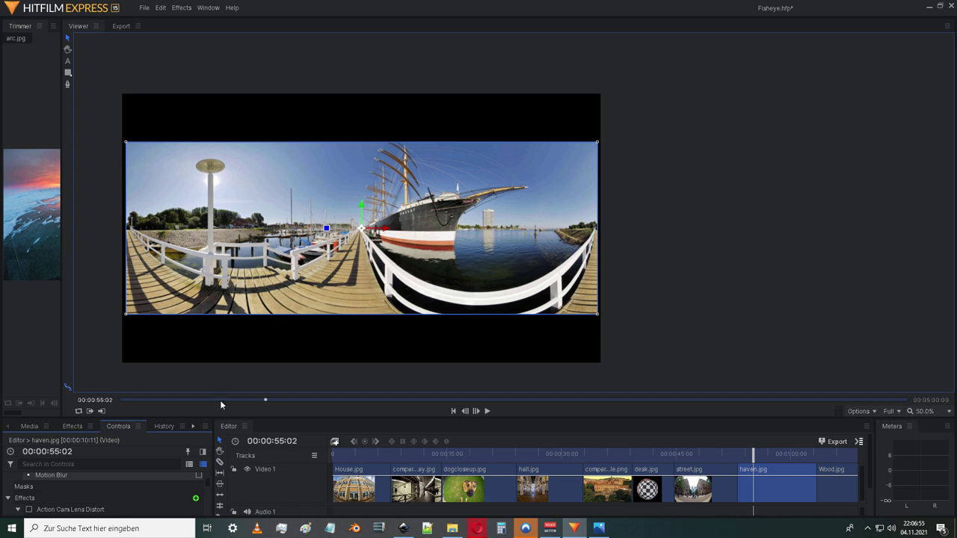
{"action": "left_click", "coordinate": [29, 509]}
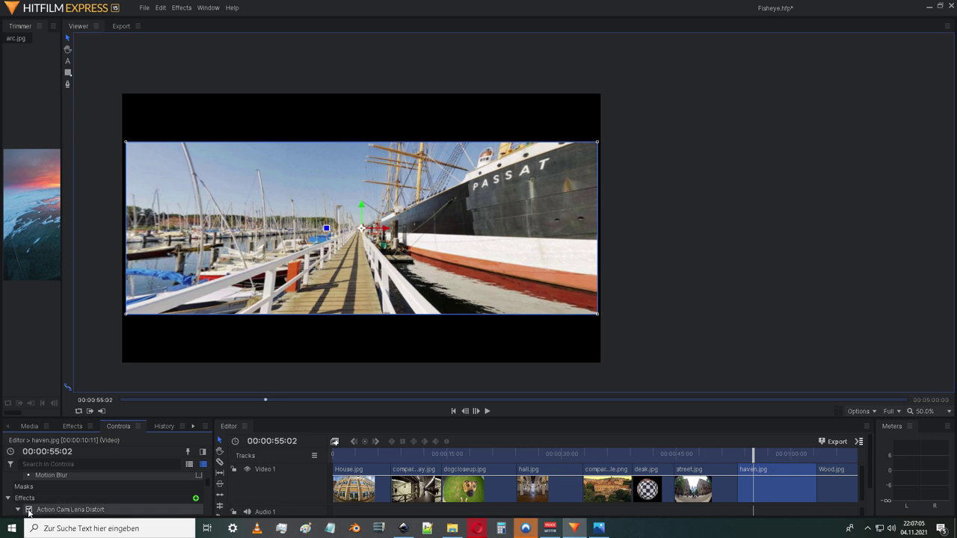
{"action": "left_click", "coordinate": [28, 510]}
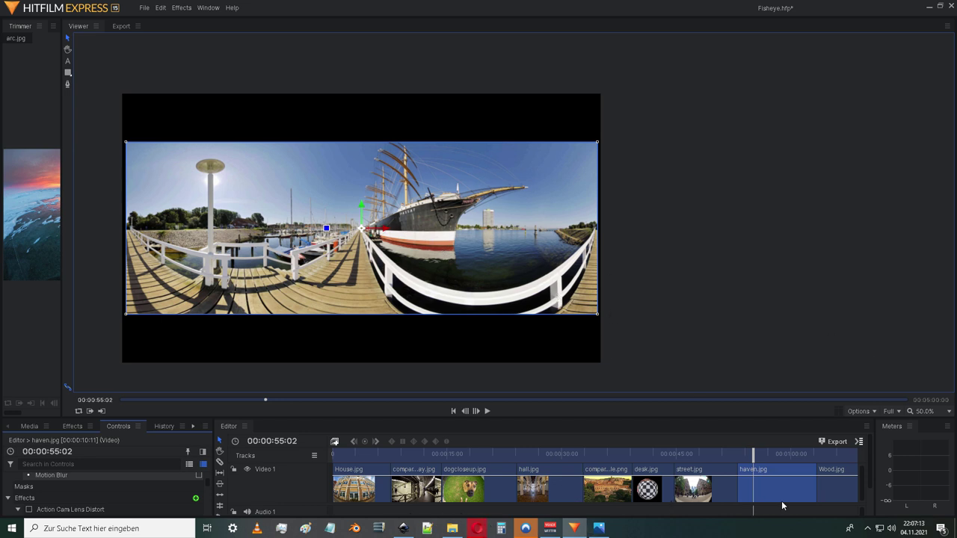
Move the playhead to 00:01:06:11 and select the Wood.jpg clip
{"action": "left_click_drag", "start_coordinate": [783, 506], "coordinate": [471, 503]}
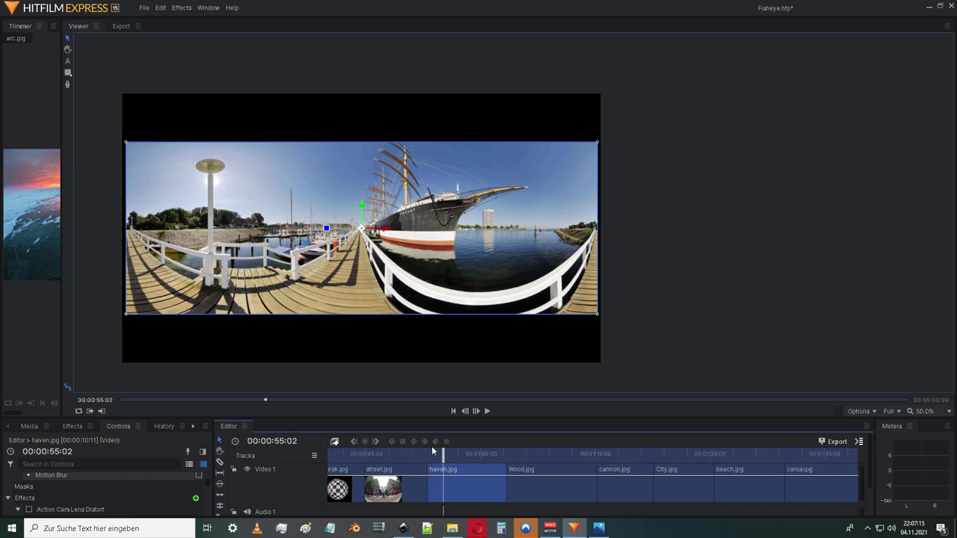
{"action": "left_click_drag", "start_coordinate": [442, 454], "coordinate": [530, 453]}
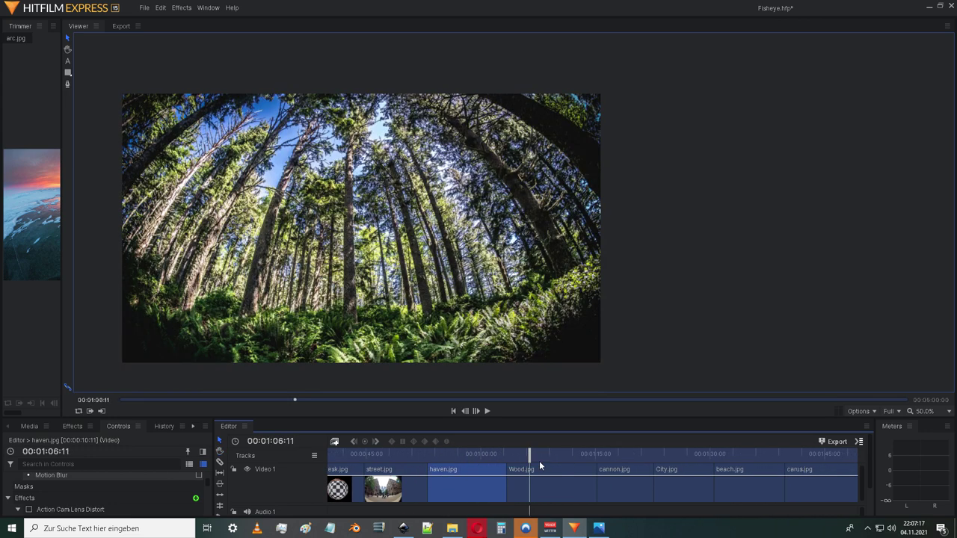
{"action": "left_click", "coordinate": [548, 465]}
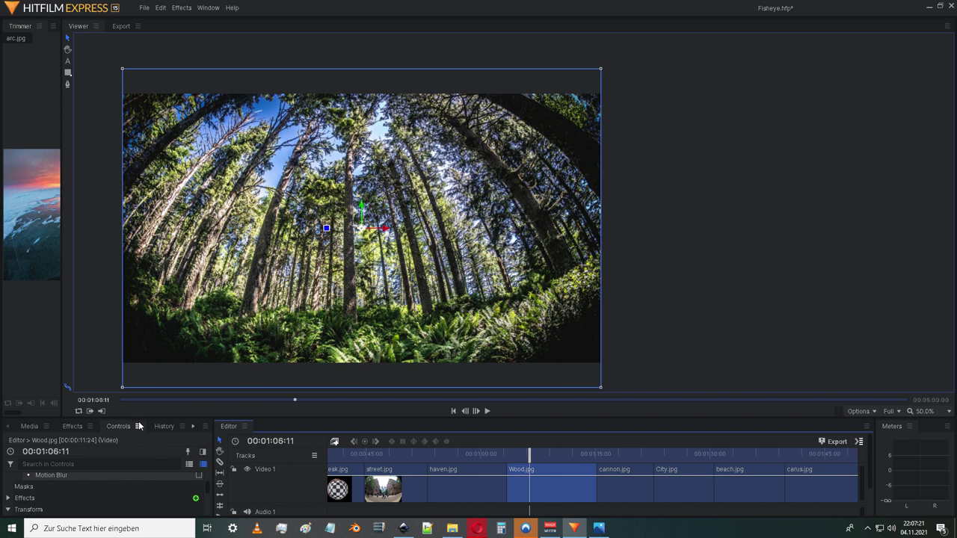
Enable Action Cam Lens Distort on the Wood.jpg clip and examine the corrected forest image enlarged
{"action": "left_click", "coordinate": [7, 498]}
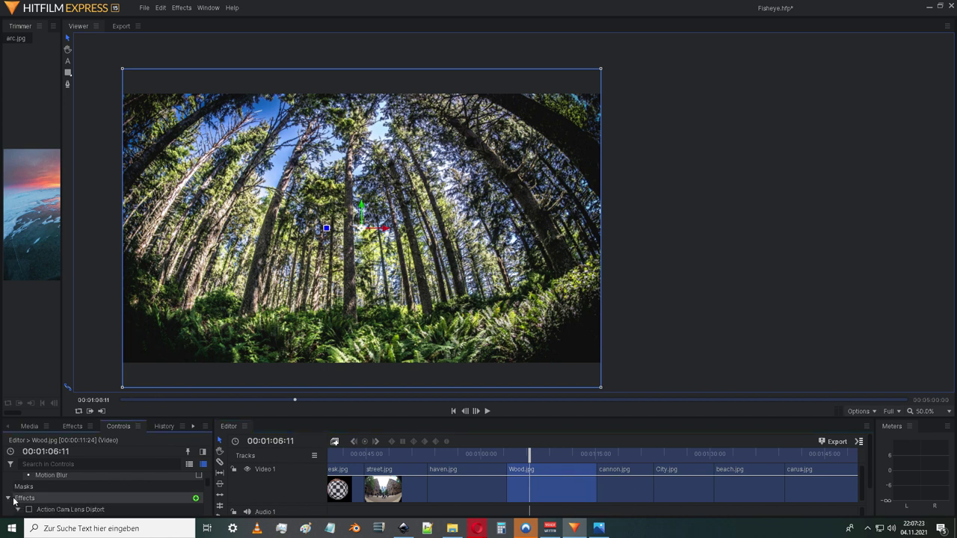
{"action": "left_click", "coordinate": [28, 509]}
{"action": "scroll", "coordinate": [366, 312], "scroll_direction": "up", "scroll_amount": 6}
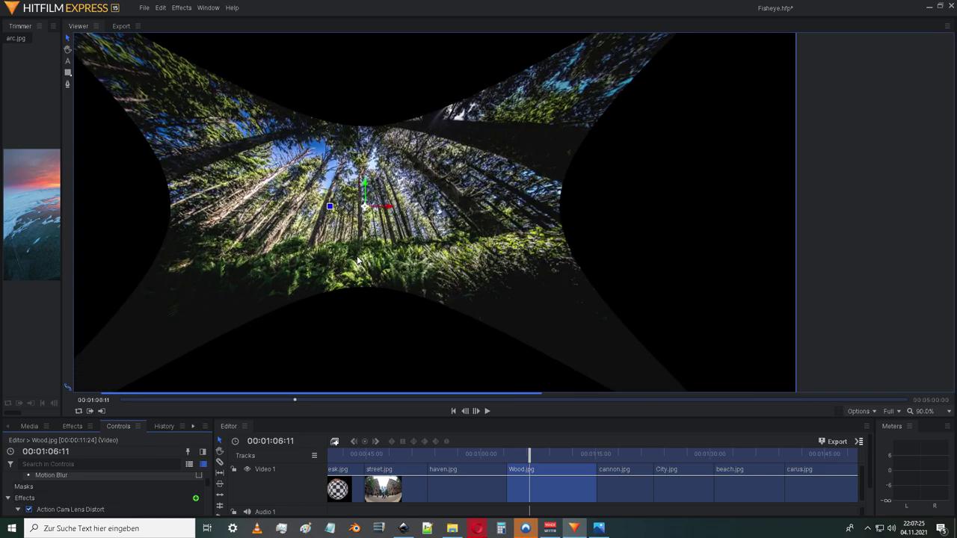
Examine the corrected Wood.jpg forest image, comparing the centre, the stretched corners and the upper edge at different magnifications
{"action": "scroll", "coordinate": [394, 254], "scroll_direction": "down", "scroll_amount": 4}
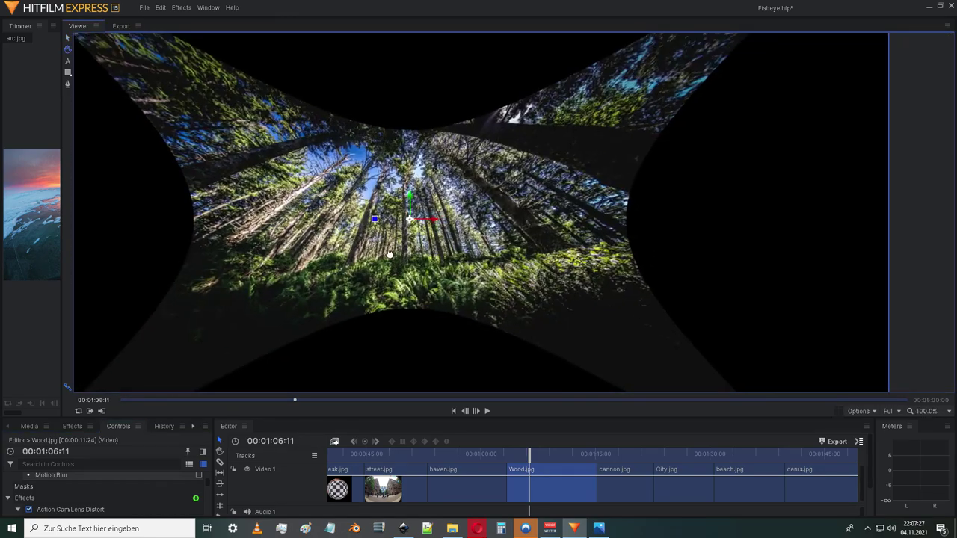
{"action": "scroll", "coordinate": [410, 293], "scroll_direction": "up", "scroll_amount": 4}
{"action": "left_click_drag", "start_coordinate": [410, 293], "coordinate": [232, 309]}
{"action": "scroll", "coordinate": [232, 309], "scroll_direction": "down", "scroll_amount": 5}
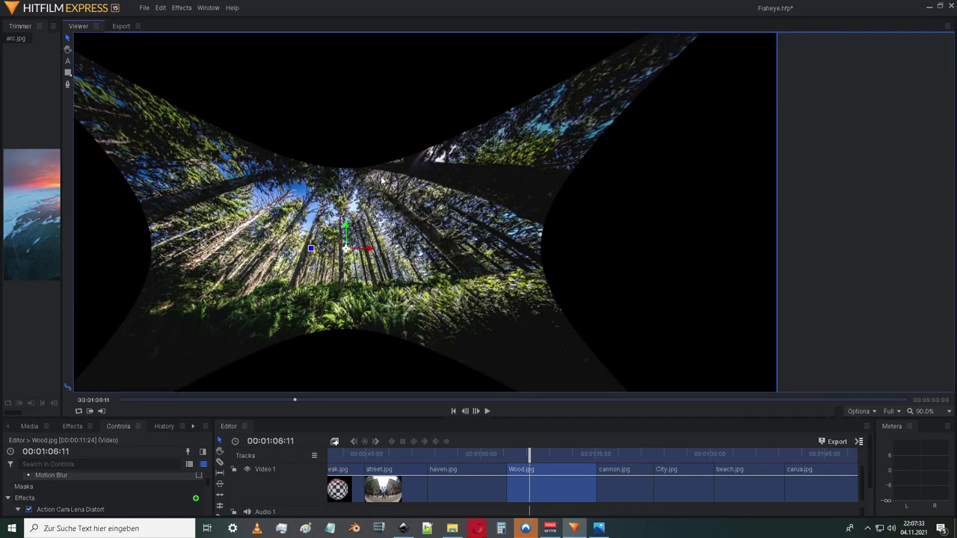
{"action": "scroll", "coordinate": [380, 227], "scroll_direction": "up", "scroll_amount": 5}
{"action": "left_click_drag", "start_coordinate": [166, 104], "coordinate": [368, 268]}
{"action": "scroll", "coordinate": [368, 268], "scroll_direction": "up", "scroll_amount": 2}
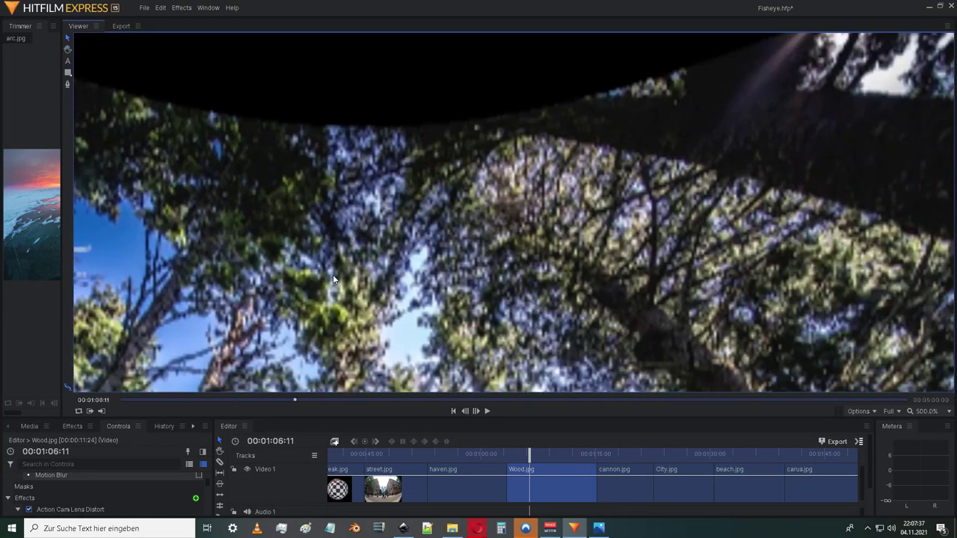
{"action": "scroll", "coordinate": [346, 259], "scroll_direction": "down", "scroll_amount": 6}
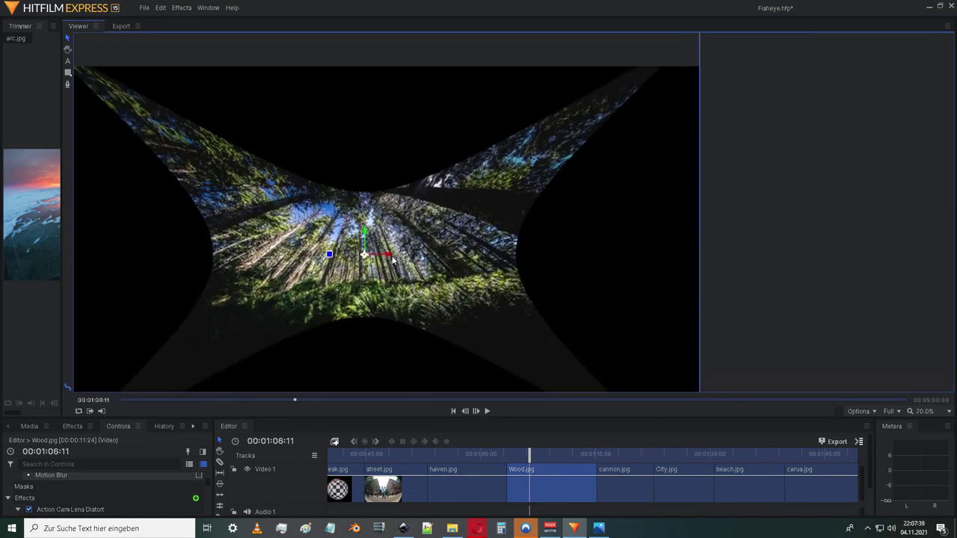
{"action": "scroll", "coordinate": [341, 274], "scroll_direction": "up", "scroll_amount": 3}
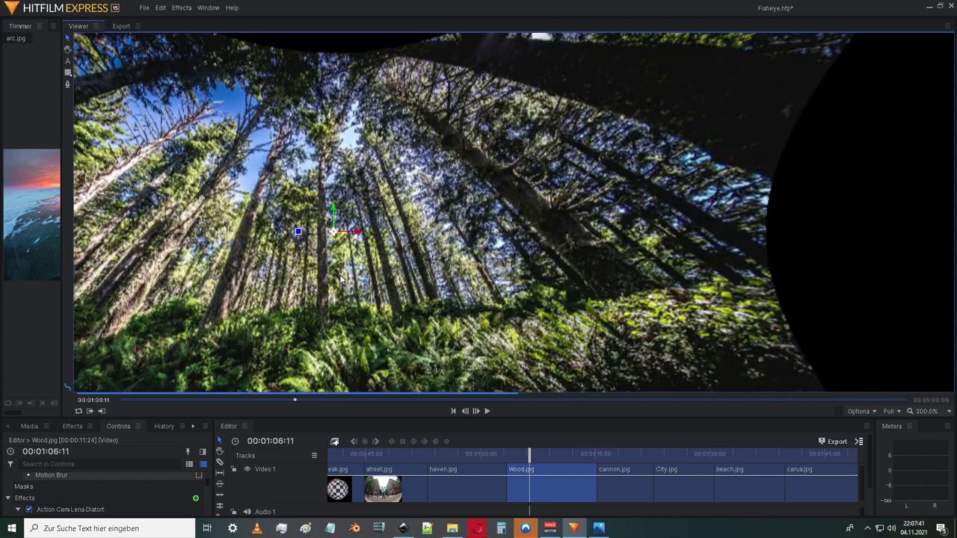
Turn off Action Cam Lens Distort on Wood.jpg and view the full uncorrected forest image
{"action": "left_click", "coordinate": [28, 509]}
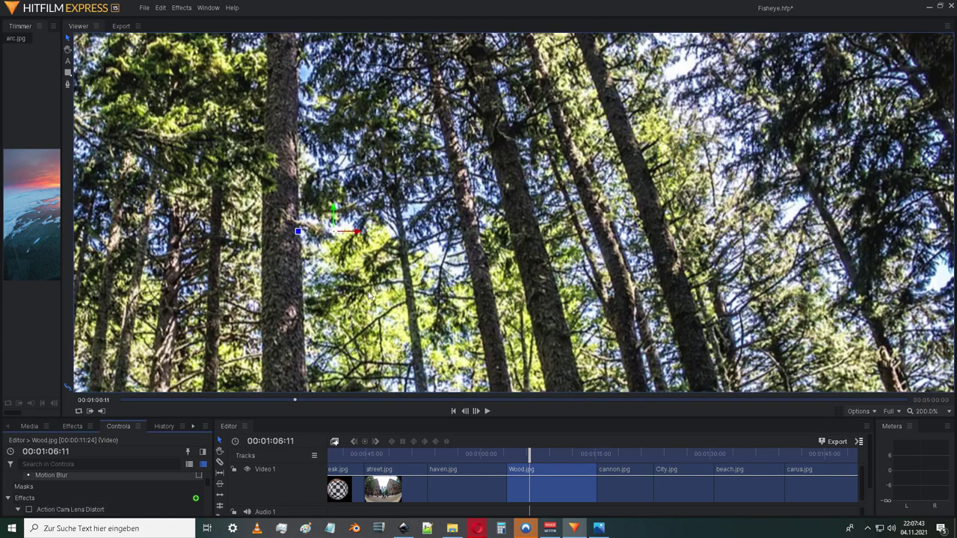
{"action": "scroll", "coordinate": [380, 279], "scroll_direction": "down", "scroll_amount": 4}
{"action": "left_click_drag", "start_coordinate": [380, 279], "coordinate": [358, 202]}
{"action": "left_click_drag", "start_coordinate": [397, 230], "coordinate": [403, 287]}
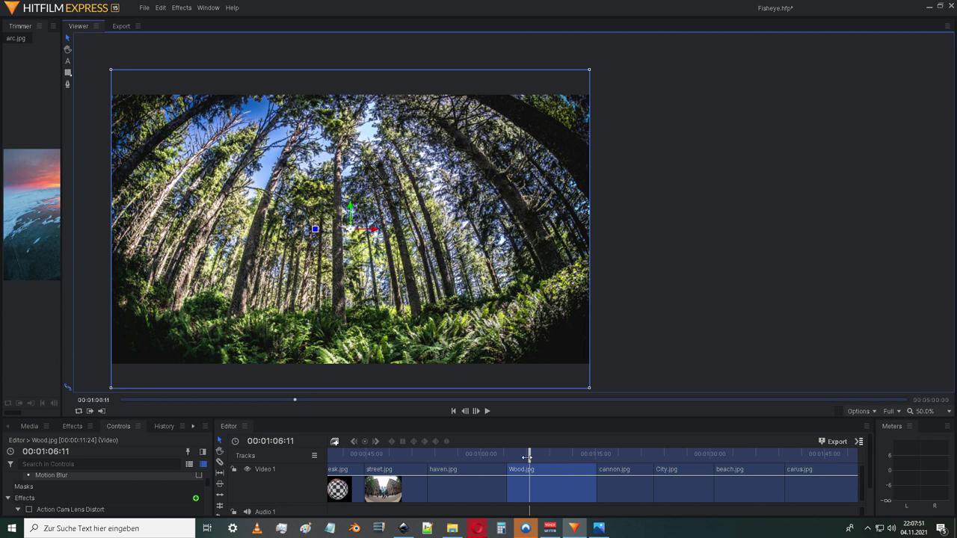
Move the playhead to 00:01:17:10, select the cannon.jpg clip and examine its original image, including the city horizon
{"action": "left_click_drag", "start_coordinate": [528, 456], "coordinate": [613, 456]}
{"action": "left_click", "coordinate": [626, 470]}
{"action": "scroll", "coordinate": [287, 247], "scroll_direction": "down", "scroll_amount": 2}
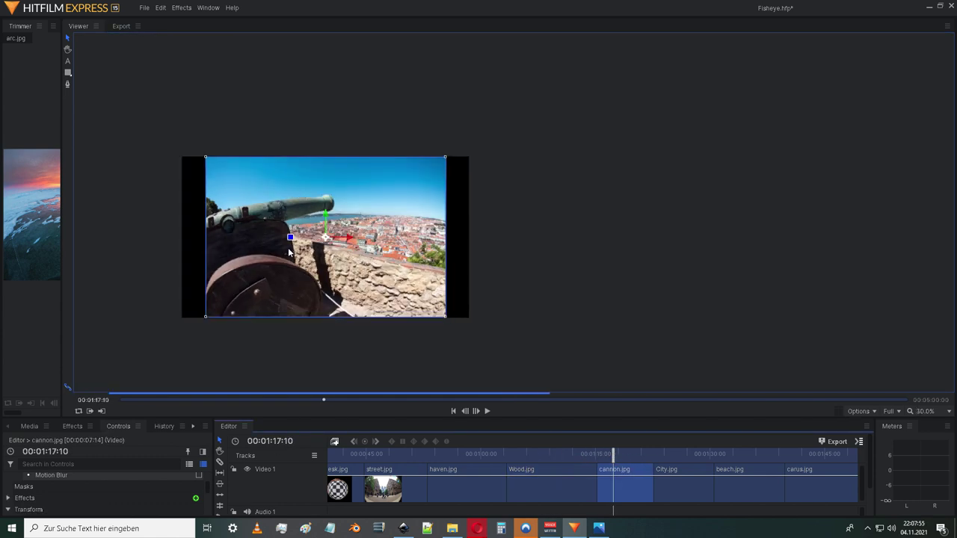
{"action": "left_click_drag", "start_coordinate": [298, 238], "coordinate": [352, 257]}
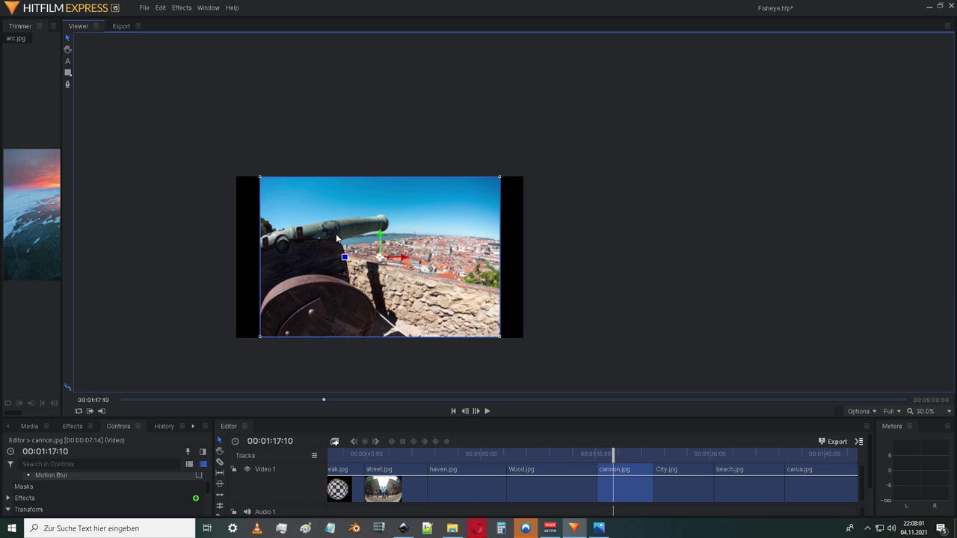
{"action": "scroll", "coordinate": [404, 244], "scroll_direction": "up", "scroll_amount": 3}
{"action": "scroll", "coordinate": [389, 254], "scroll_direction": "up", "scroll_amount": 2}
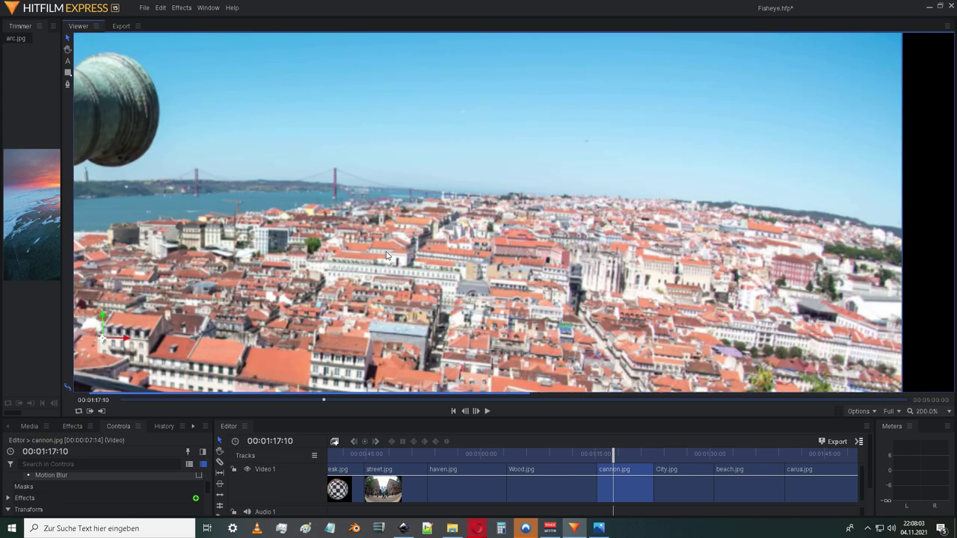
{"action": "scroll", "coordinate": [388, 255], "scroll_direction": "down", "scroll_amount": 4}
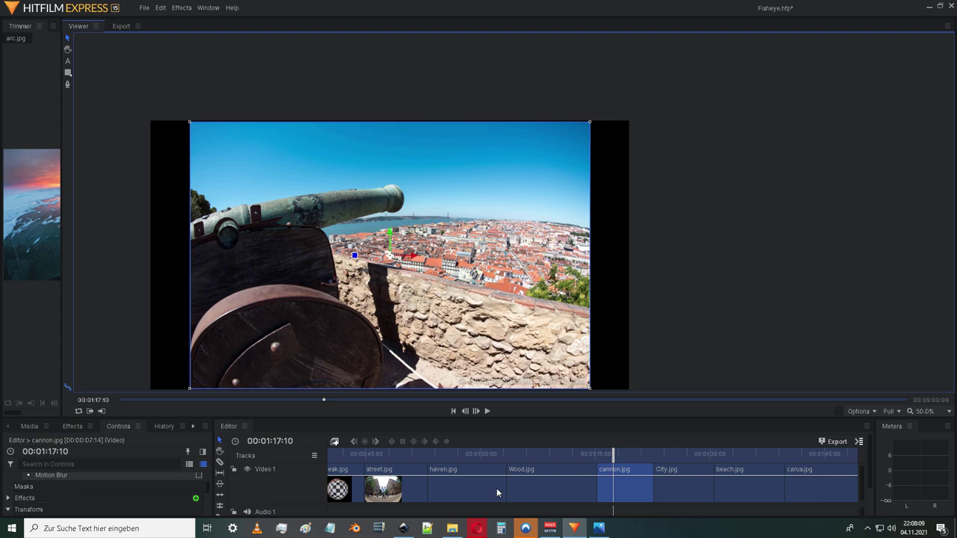
Enable Action Cam Lens Distort on cannon.jpg and examine the corrected horizon and image edges
{"action": "left_click", "coordinate": [8, 498]}
{"action": "left_click", "coordinate": [29, 510]}
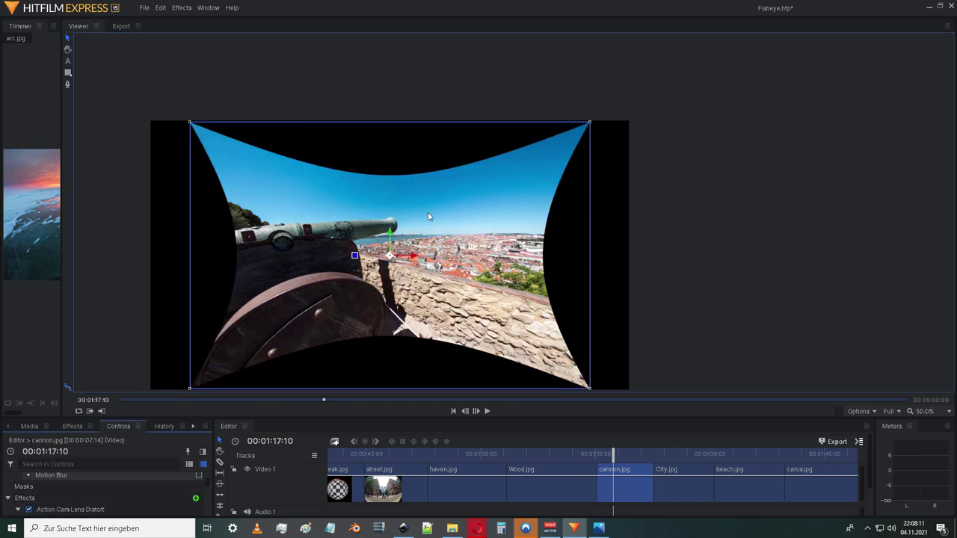
{"action": "scroll", "coordinate": [414, 237], "scroll_direction": "up", "scroll_amount": 3}
{"action": "scroll", "coordinate": [413, 237], "scroll_direction": "up", "scroll_amount": 5}
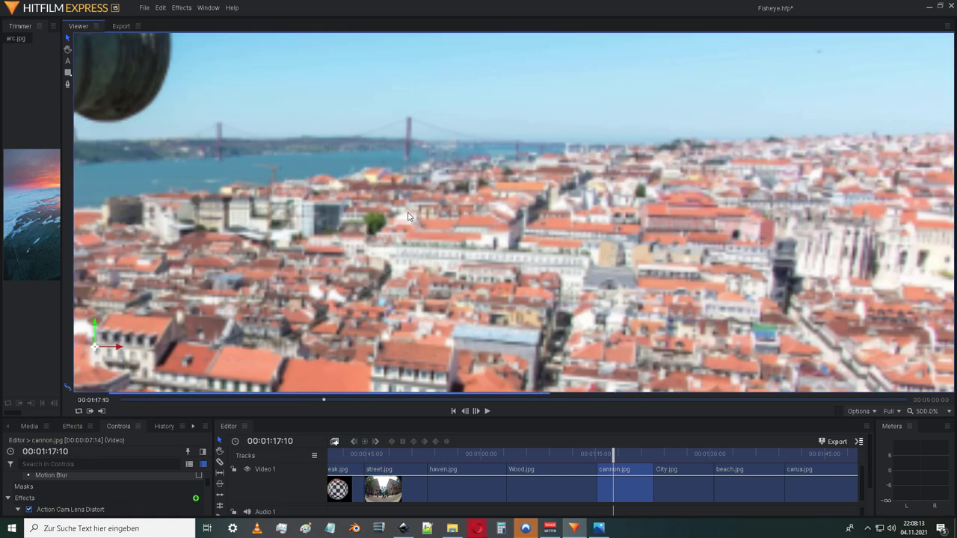
{"action": "scroll", "coordinate": [432, 257], "scroll_direction": "down", "scroll_amount": 6}
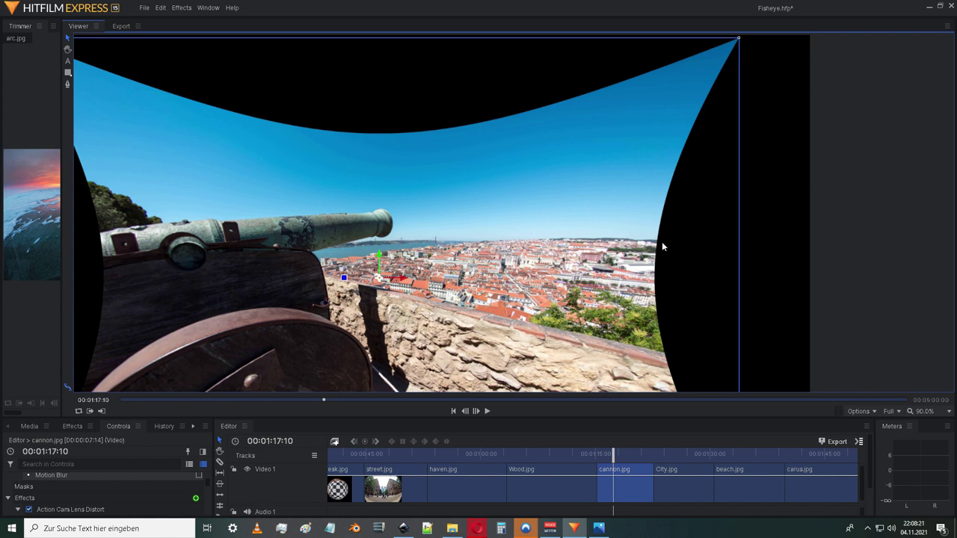
{"action": "scroll", "coordinate": [367, 260], "scroll_direction": "down", "scroll_amount": 2}
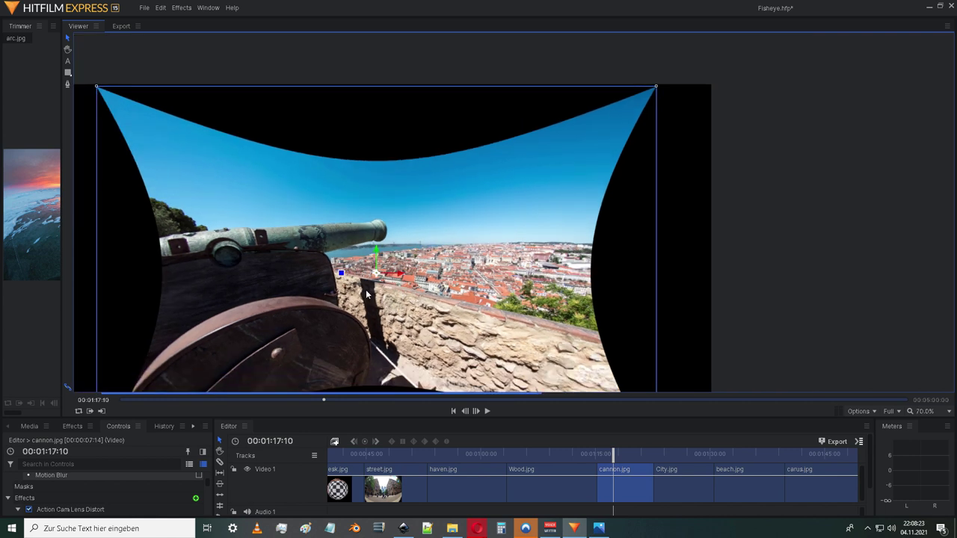
Examine the shape of the cannon's round trunnion enlarged in the corrected image
{"action": "left_click_drag", "start_coordinate": [374, 310], "coordinate": [493, 291]}
{"action": "scroll", "coordinate": [344, 238], "scroll_direction": "up", "scroll_amount": 3}
{"action": "left_click_drag", "start_coordinate": [355, 250], "coordinate": [396, 252]}
{"action": "scroll", "coordinate": [389, 251], "scroll_direction": "up", "scroll_amount": 5}
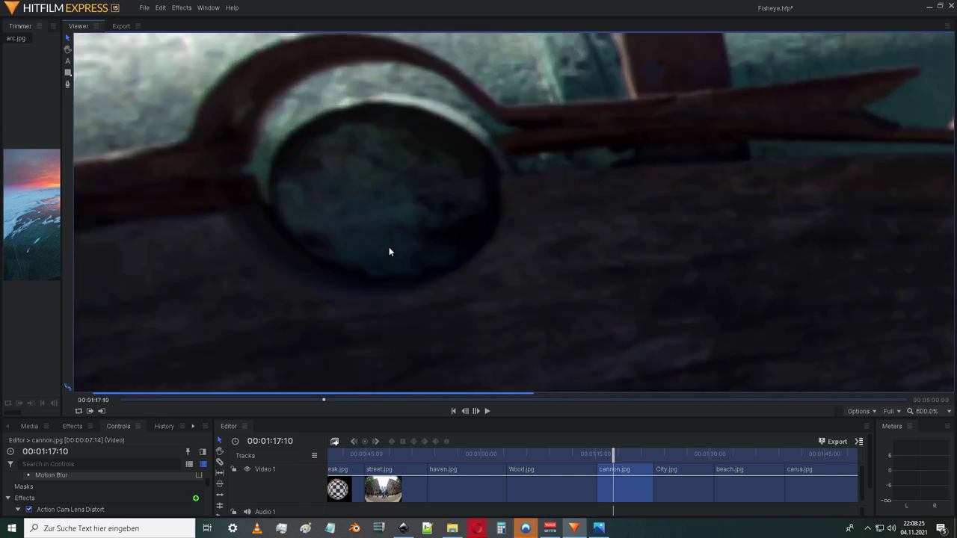
{"action": "scroll", "coordinate": [397, 251], "scroll_direction": "down", "scroll_amount": 5}
{"action": "left_click_drag", "start_coordinate": [490, 253], "coordinate": [335, 257]}
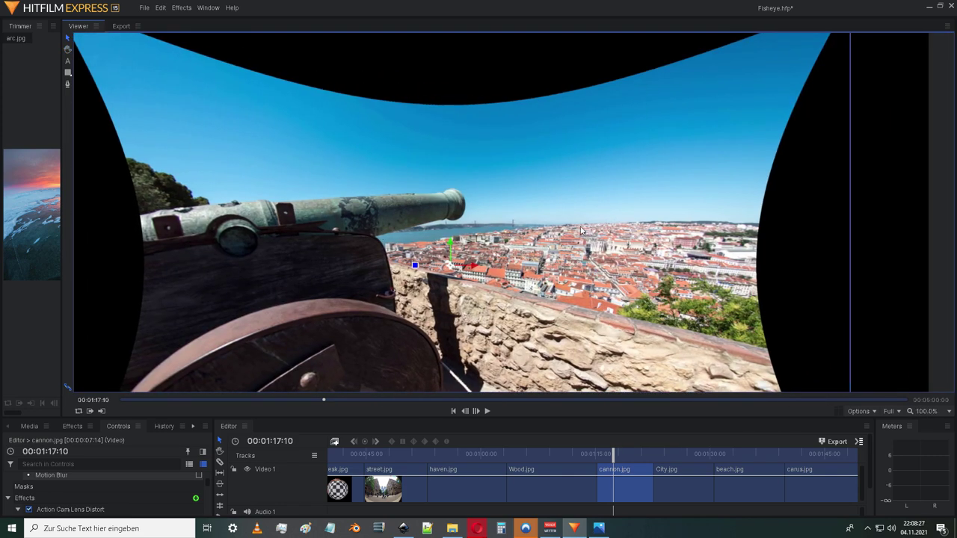
{"action": "left_click_drag", "start_coordinate": [254, 252], "coordinate": [348, 248]}
{"action": "scroll", "coordinate": [348, 247], "scroll_direction": "up", "scroll_amount": 3}
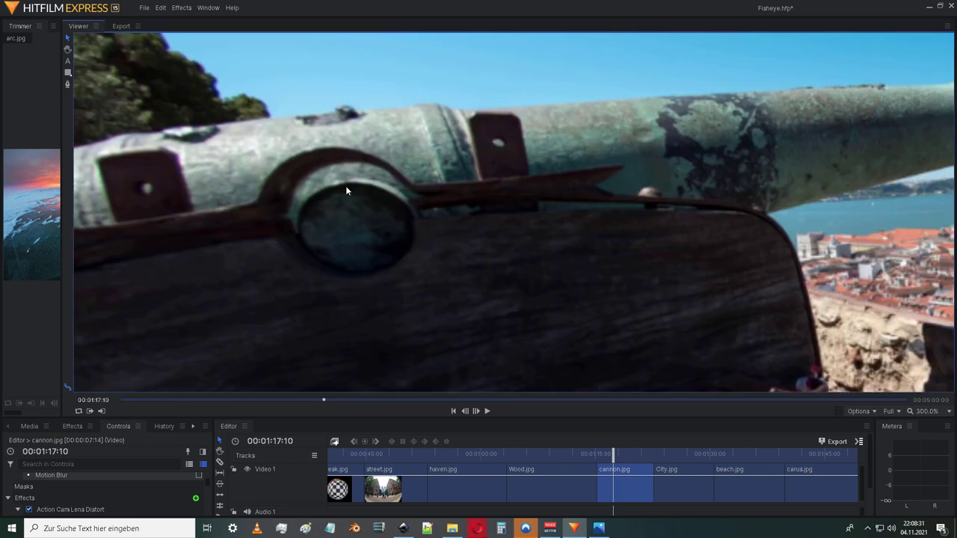
{"action": "scroll", "coordinate": [343, 269], "scroll_direction": "down", "scroll_amount": 4}
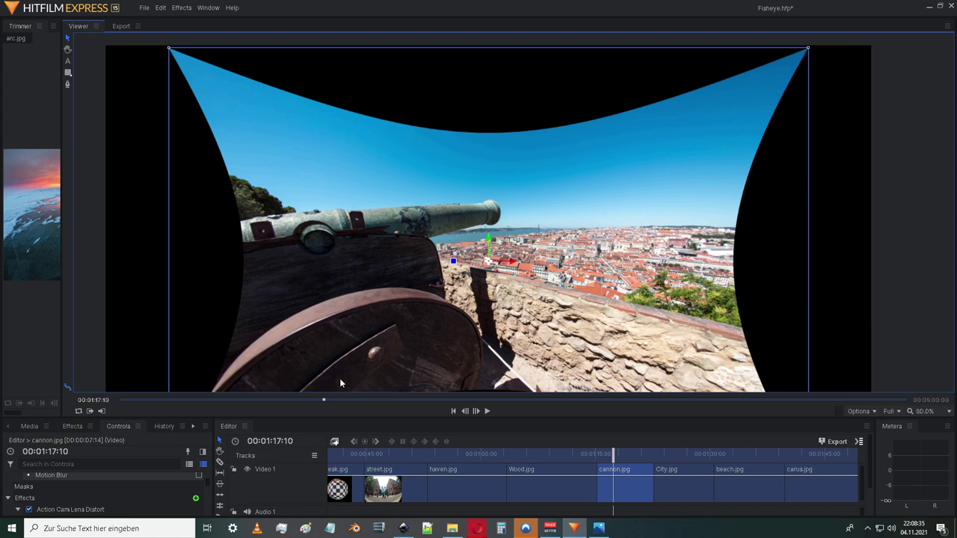
Turn off Action Cam Lens Distort on cannon.jpg and examine the round trunnion in the original image
{"action": "left_click", "coordinate": [28, 509]}
{"action": "scroll", "coordinate": [278, 250], "scroll_direction": "down", "scroll_amount": 3}
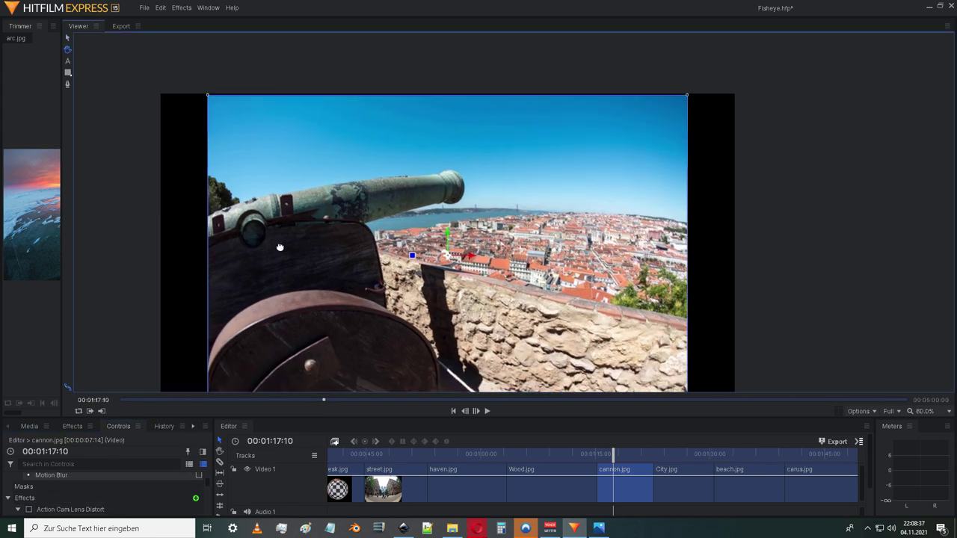
{"action": "scroll", "coordinate": [299, 241], "scroll_direction": "up", "scroll_amount": 1}
{"action": "scroll", "coordinate": [297, 239], "scroll_direction": "up", "scroll_amount": 4}
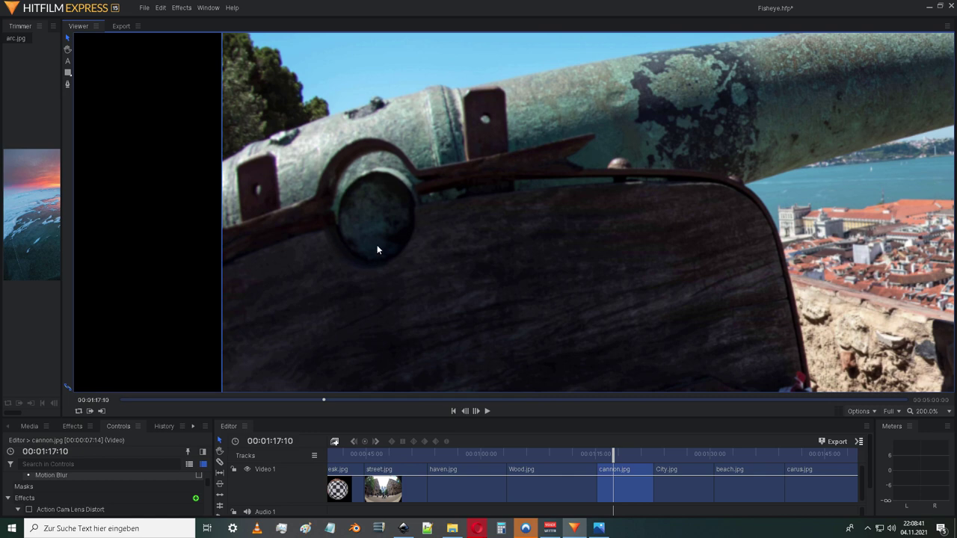
{"action": "scroll", "coordinate": [404, 258], "scroll_direction": "down", "scroll_amount": 3}
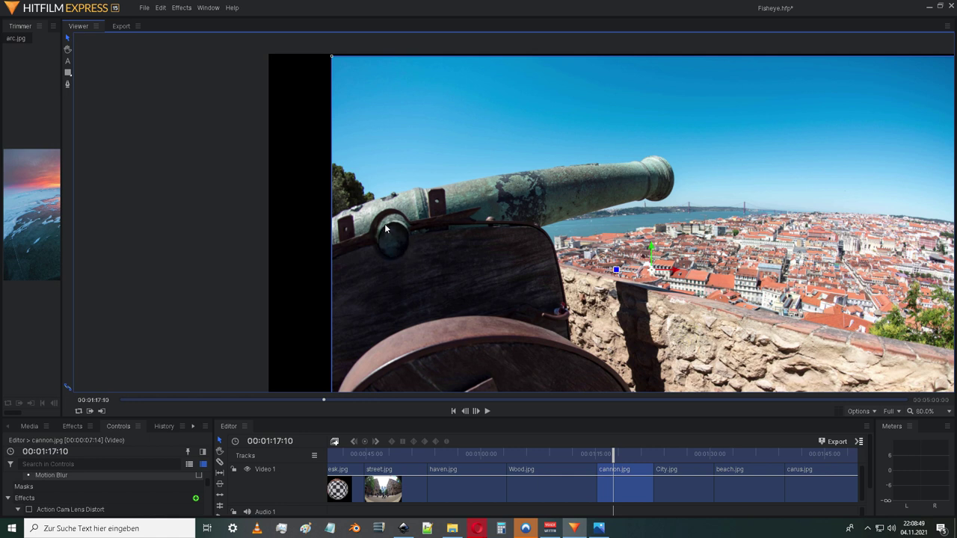
Enable Action Cam Lens Distort on cannon.jpg again and compare the trunnion and barrel with the original
{"action": "left_click", "coordinate": [29, 510]}
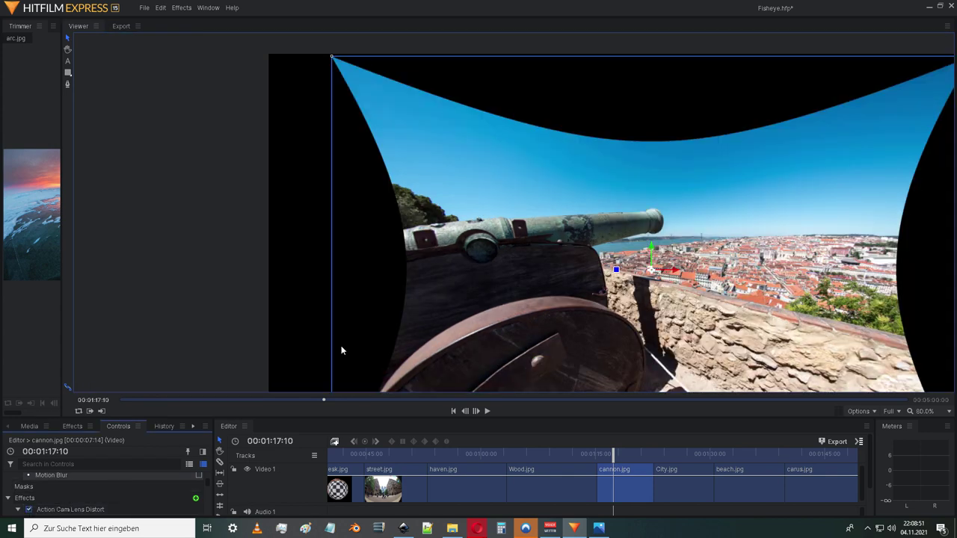
{"action": "scroll", "coordinate": [479, 255], "scroll_direction": "up", "scroll_amount": 1}
{"action": "scroll", "coordinate": [479, 255], "scroll_direction": "up", "scroll_amount": 3}
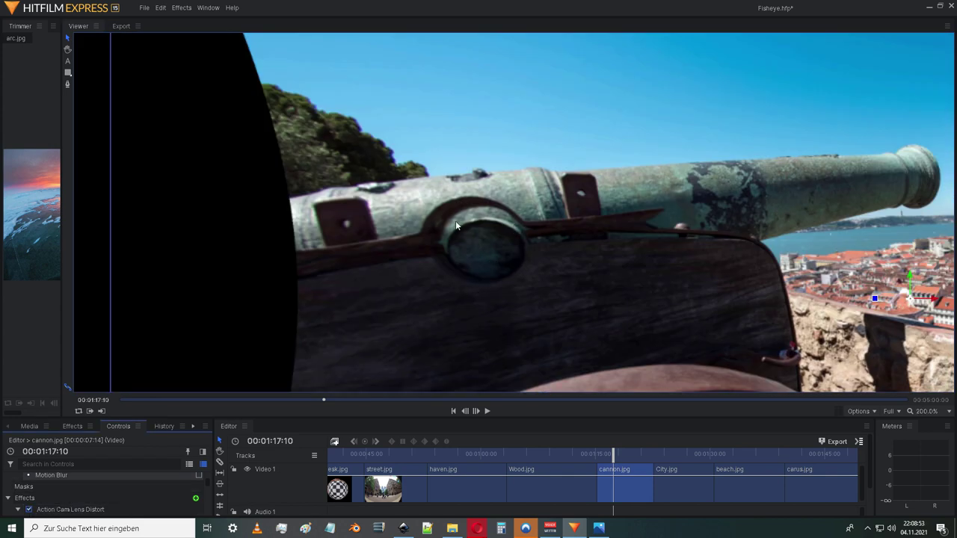
{"action": "scroll", "coordinate": [455, 221], "scroll_direction": "down", "scroll_amount": 5}
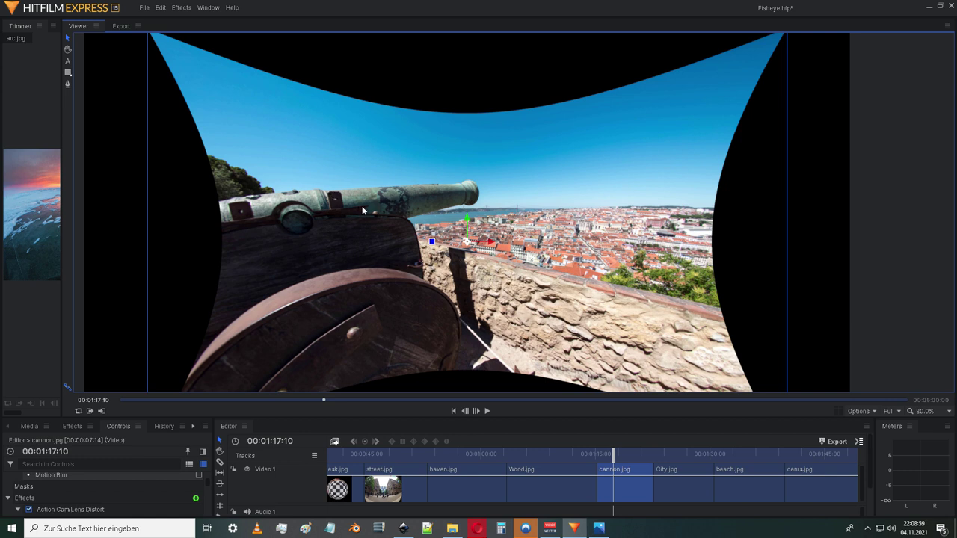
{"action": "left_click_drag", "start_coordinate": [387, 220], "coordinate": [463, 215]}
{"action": "scroll", "coordinate": [373, 200], "scroll_direction": "up", "scroll_amount": 2}
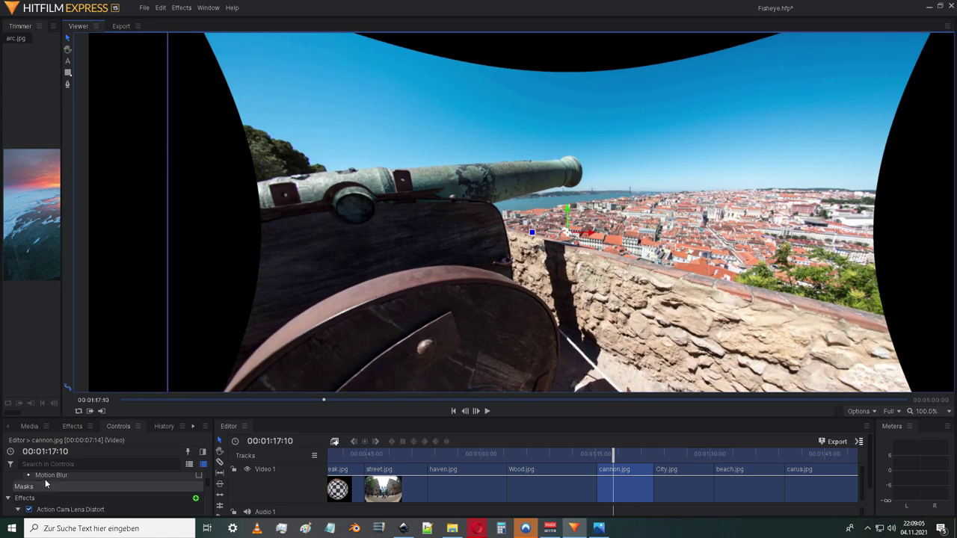
Turn Action Cam Lens Distort back off on cannon.jpg and view the full uncorrected image
{"action": "left_click", "coordinate": [28, 509]}
{"action": "scroll", "coordinate": [377, 137], "scroll_direction": "down", "scroll_amount": 1}
{"action": "scroll", "coordinate": [377, 136], "scroll_direction": "down", "scroll_amount": 2}
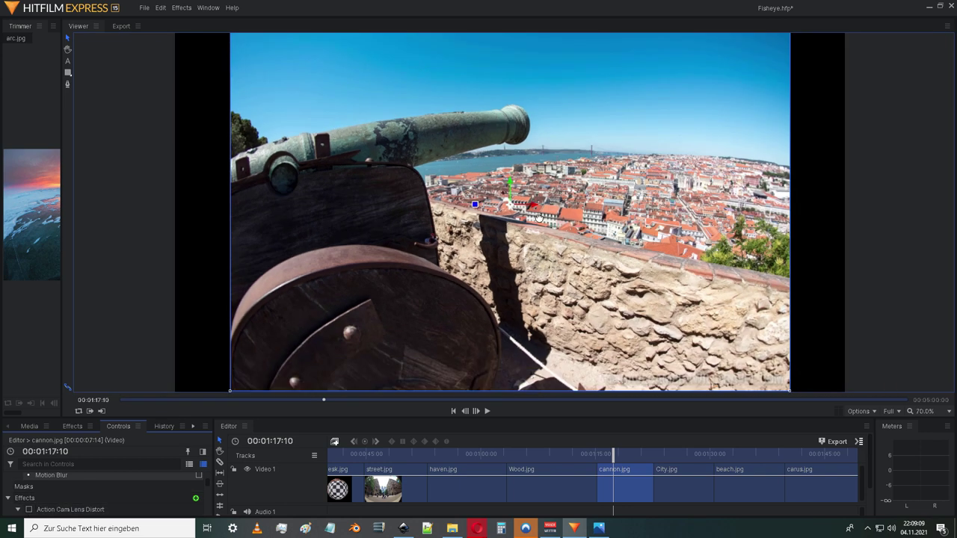
{"action": "left_click_drag", "start_coordinate": [535, 218], "coordinate": [415, 233]}
{"action": "scroll", "coordinate": [441, 256], "scroll_direction": "down", "scroll_amount": 2}
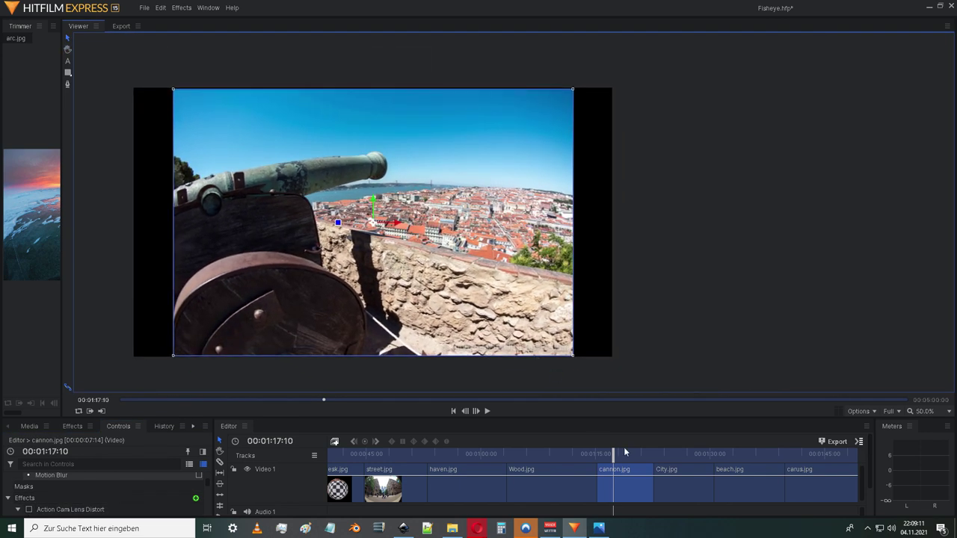
Move the playhead to City.jpg at 00:01:25:11, enable its Action Cam Lens Distort effect and examine the corrected street scene
{"action": "left_click_drag", "start_coordinate": [612, 454], "coordinate": [674, 454]}
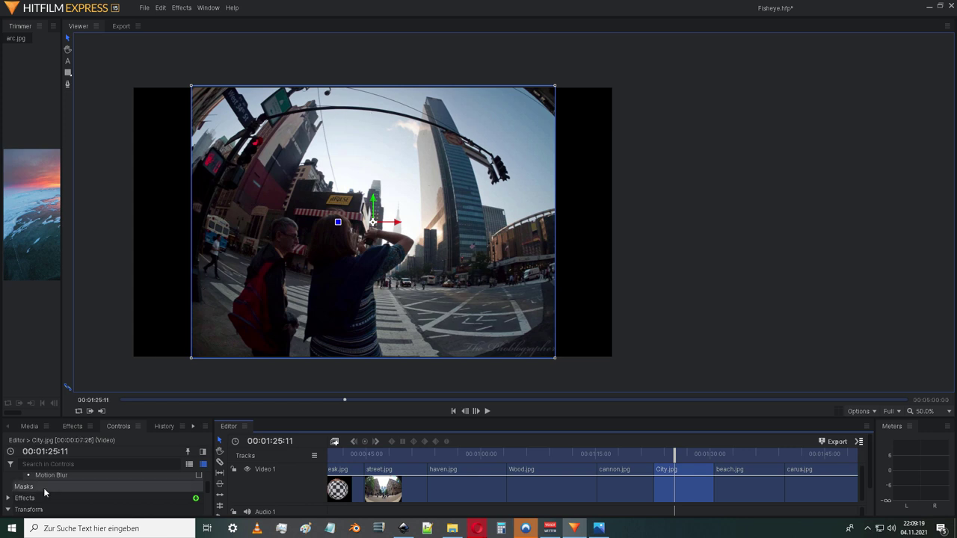
{"action": "left_click", "coordinate": [8, 498]}
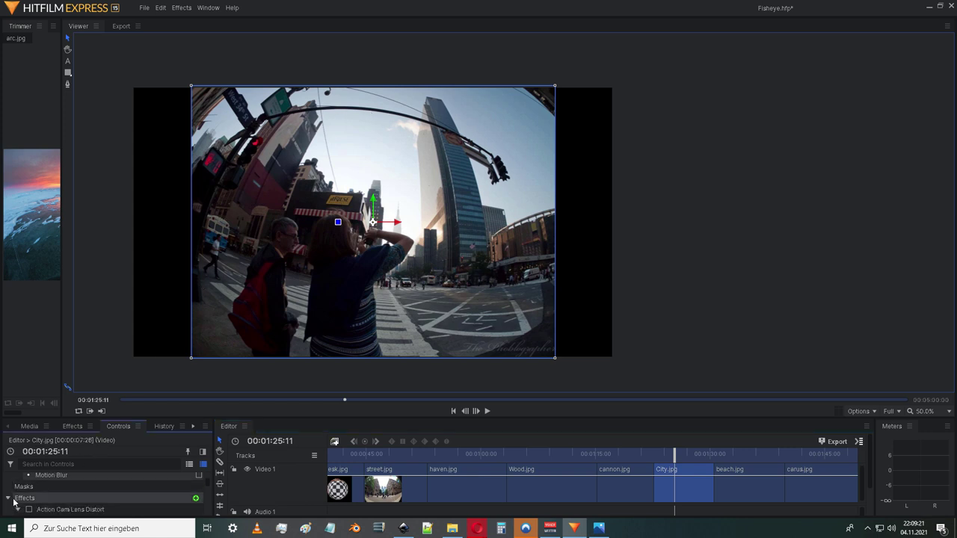
{"action": "left_click", "coordinate": [30, 509]}
{"action": "scroll", "coordinate": [367, 239], "scroll_direction": "up", "scroll_amount": 6}
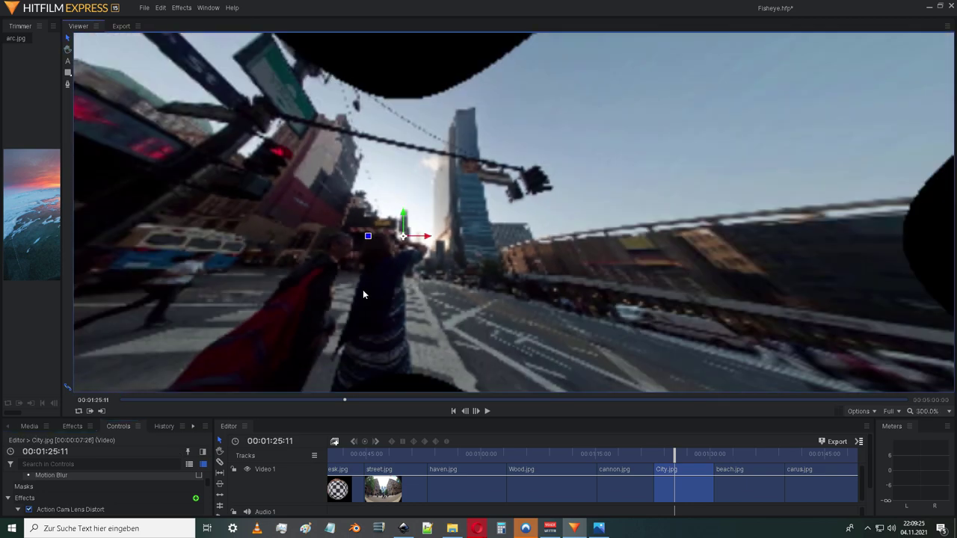
{"action": "left_click_drag", "start_coordinate": [327, 299], "coordinate": [378, 278]}
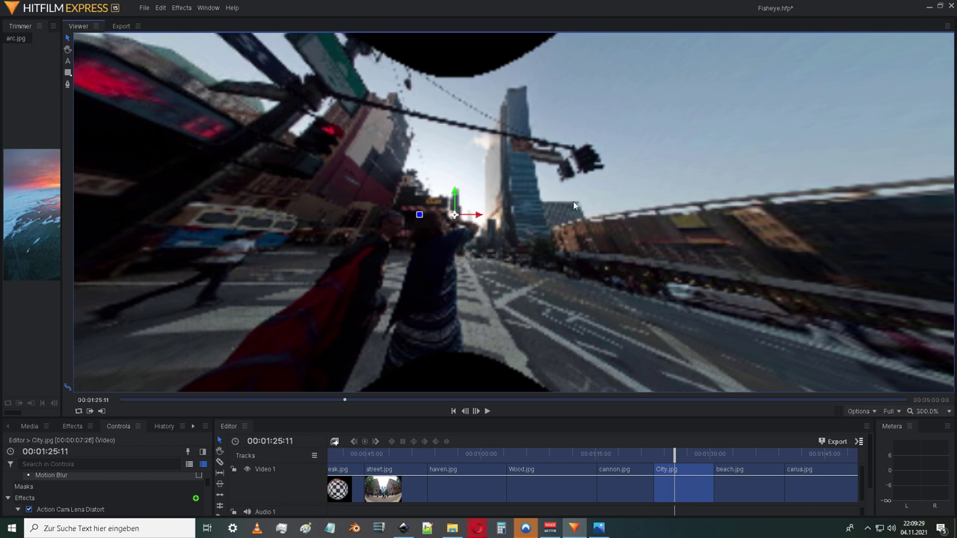
{"action": "scroll", "coordinate": [372, 202], "scroll_direction": "down", "scroll_amount": 5}
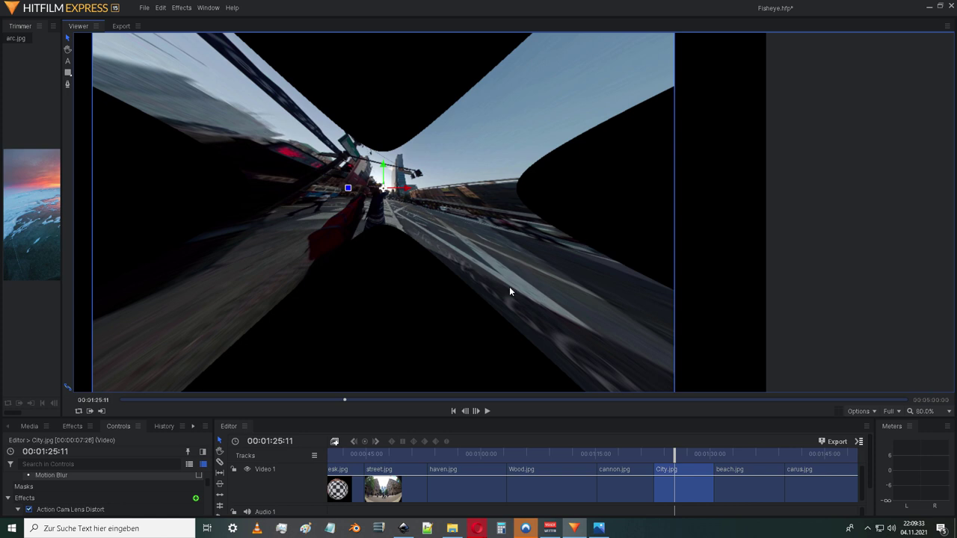
{"action": "left_click_drag", "start_coordinate": [350, 202], "coordinate": [371, 265]}
{"action": "scroll", "coordinate": [373, 264], "scroll_direction": "up", "scroll_amount": 5}
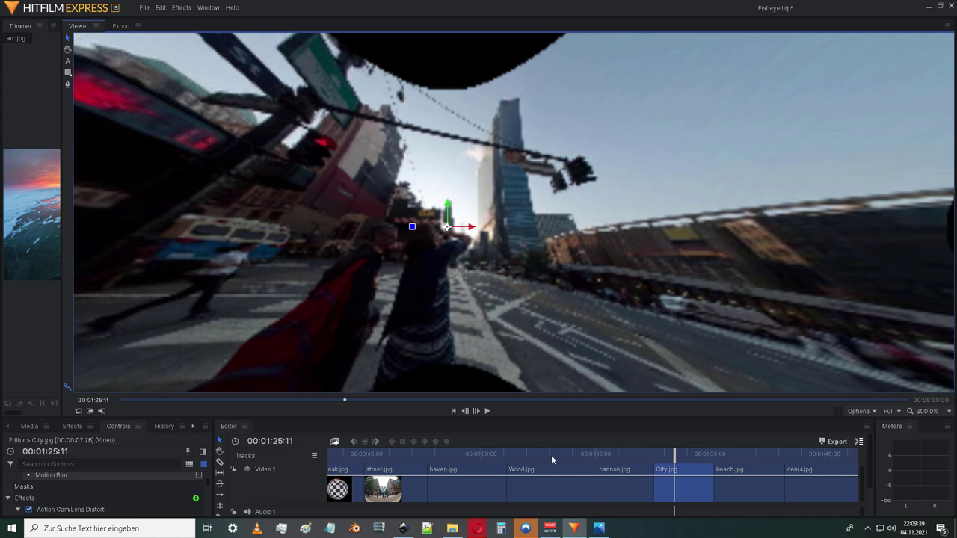
Turn off Action Cam Lens Distort on City.jpg and view the full uncorrected street scene
{"action": "left_click", "coordinate": [29, 509]}
{"action": "scroll", "coordinate": [468, 325], "scroll_direction": "down", "scroll_amount": 2}
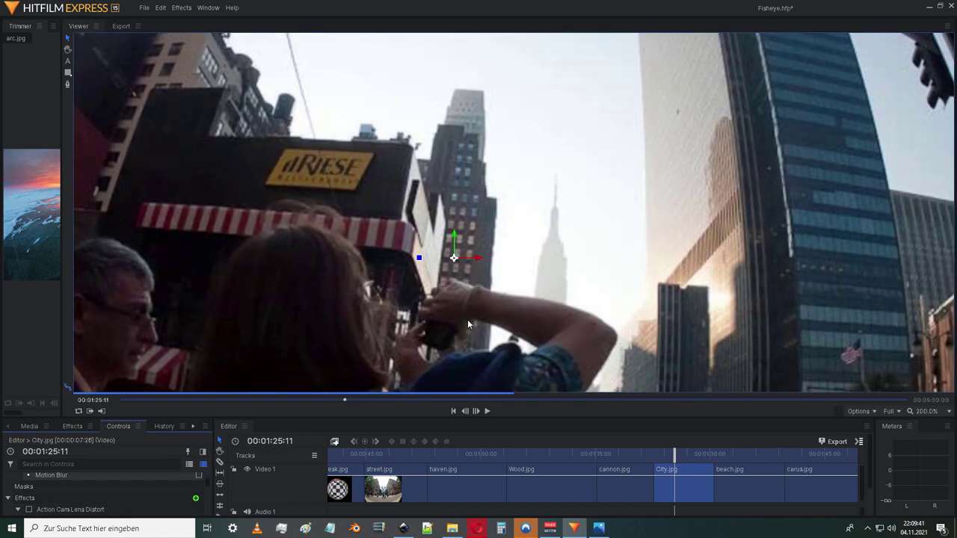
{"action": "scroll", "coordinate": [468, 325], "scroll_direction": "down", "scroll_amount": 4}
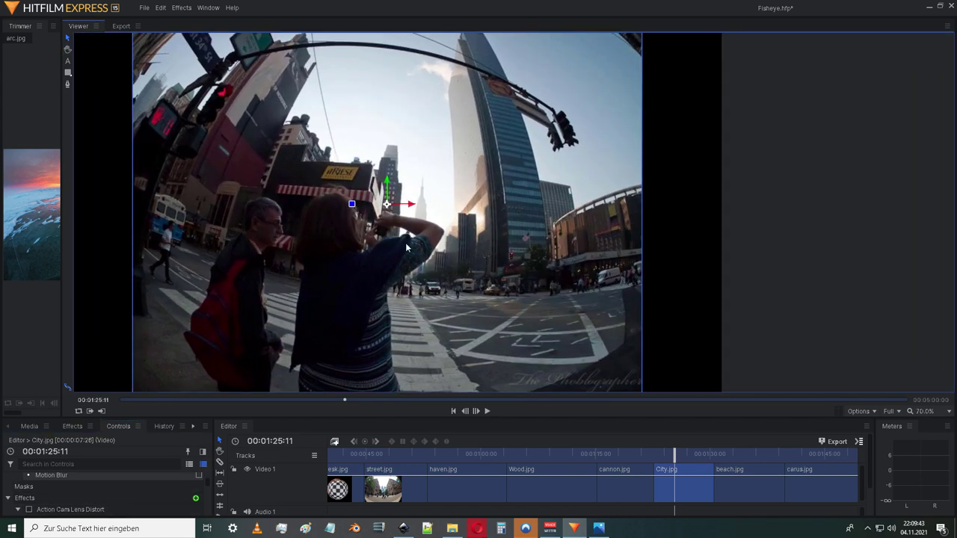
Move the playhead to beach.jpg at 00:01:31:27, select the clip and examine the original fisheye image
{"action": "left_click_drag", "start_coordinate": [674, 453], "coordinate": [725, 454]}
{"action": "left_click", "coordinate": [744, 476]}
{"action": "scroll", "coordinate": [323, 99], "scroll_direction": "up", "scroll_amount": 5}
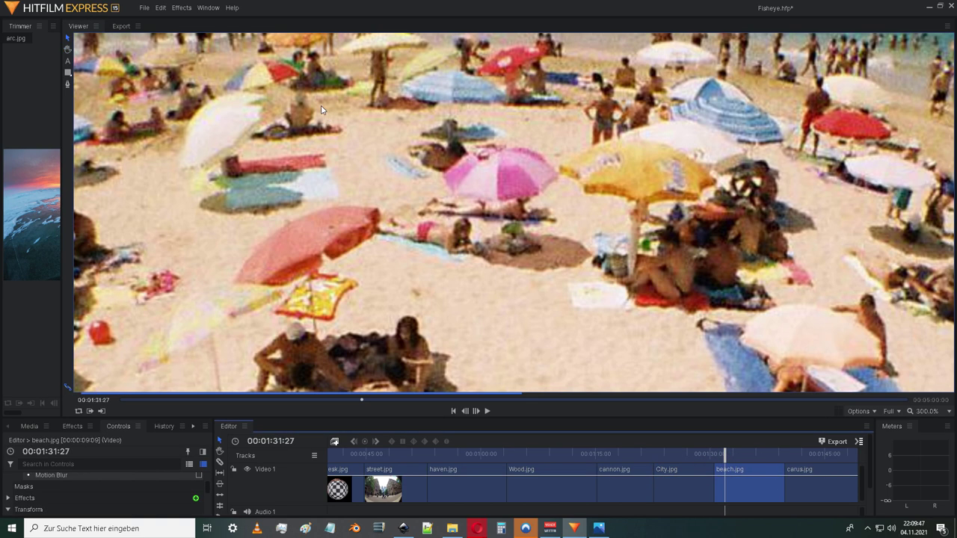
{"action": "scroll", "coordinate": [359, 167], "scroll_direction": "down", "scroll_amount": 5}
{"action": "left_click_drag", "start_coordinate": [375, 168], "coordinate": [375, 185]}
{"action": "scroll", "coordinate": [221, 187], "scroll_direction": "up", "scroll_amount": 2}
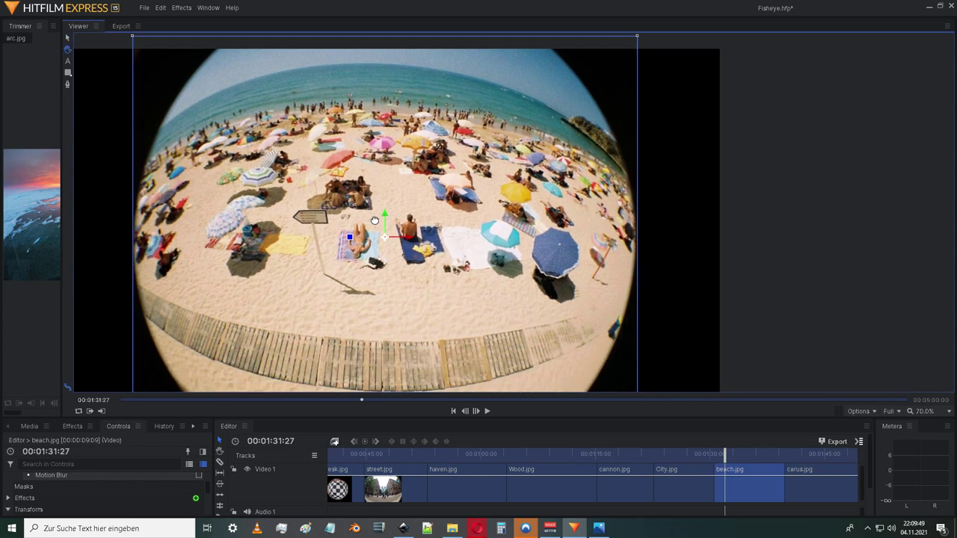
Enable the Action Cam Lens Distort effect on beach.jpg and view the corrected horizon and boardwalk
{"action": "left_click", "coordinate": [7, 498]}
{"action": "left_click", "coordinate": [28, 509]}
{"action": "scroll", "coordinate": [299, 281], "scroll_direction": "down", "scroll_amount": 3}
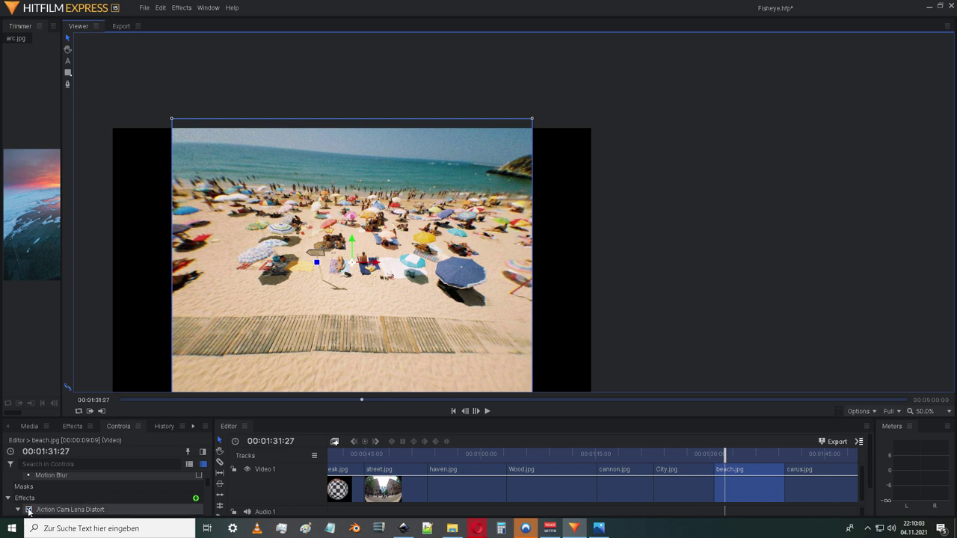
Toggle Action Cam Lens Distort on beach.jpg repeatedly to compare the original and corrected images, leaving the effect off
{"action": "left_click", "coordinate": [29, 510]}
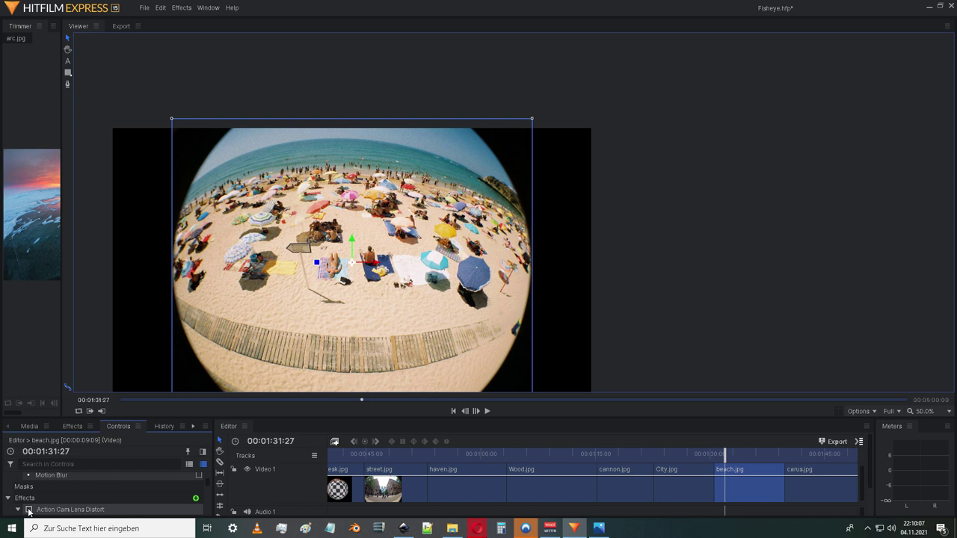
{"action": "left_click", "coordinate": [29, 510]}
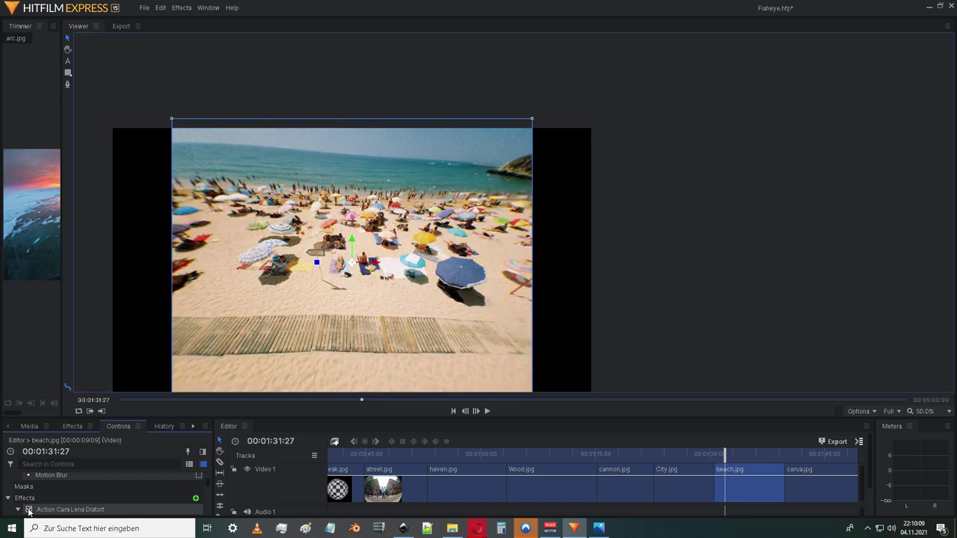
{"action": "left_click", "coordinate": [29, 510]}
{"action": "left_click", "coordinate": [29, 510]}
{"action": "left_click", "coordinate": [30, 510]}
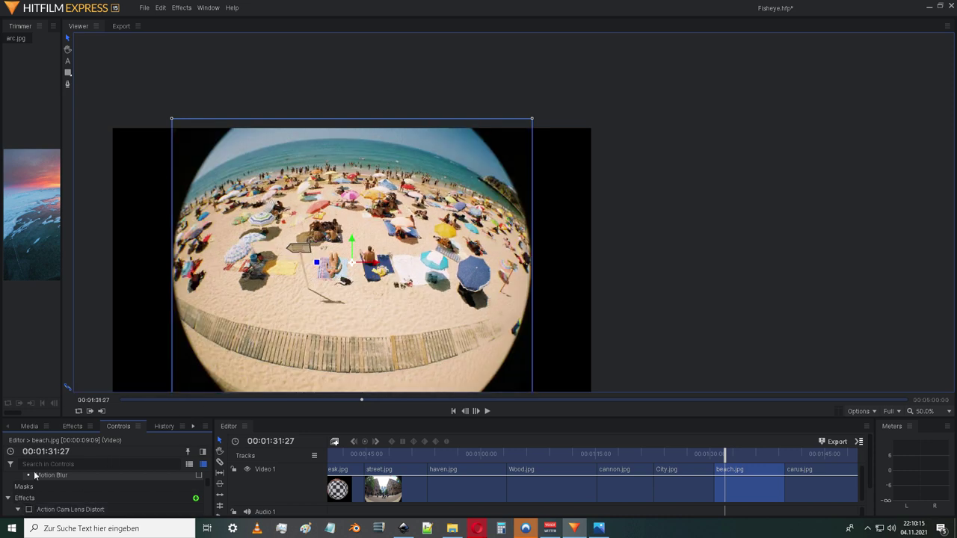
{"action": "left_click", "coordinate": [29, 510]}
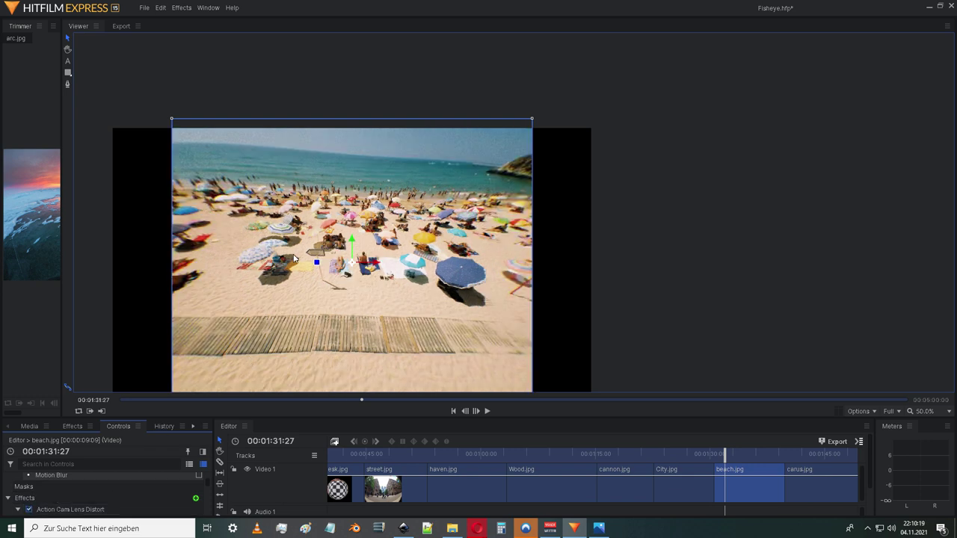
{"action": "left_click", "coordinate": [28, 510]}
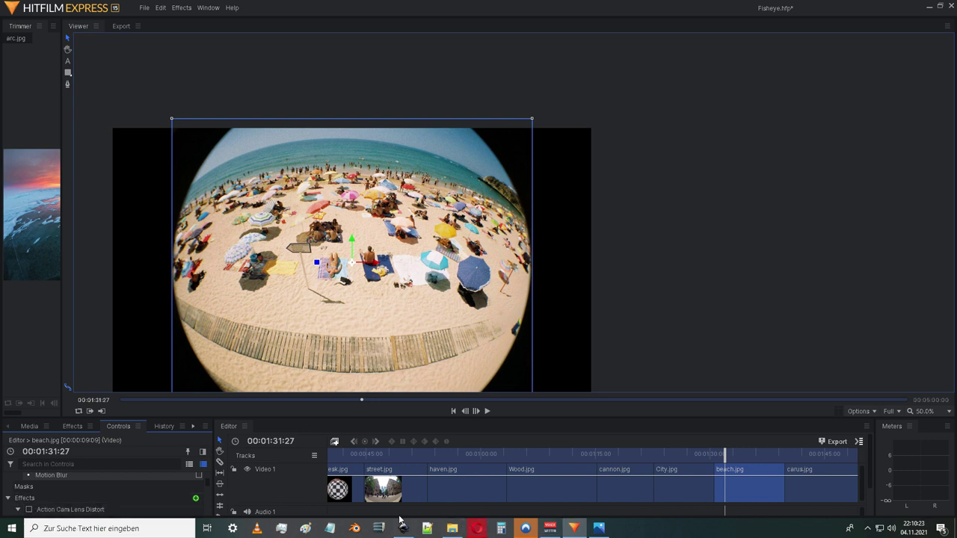
Move the playhead to carus.jpg at 00:01:43:02, select the clip and reveal its effects
{"action": "left_click_drag", "start_coordinate": [754, 492], "coordinate": [404, 491]}
{"action": "left_click_drag", "start_coordinate": [432, 453], "coordinate": [463, 454]}
{"action": "left_click", "coordinate": [473, 473]}
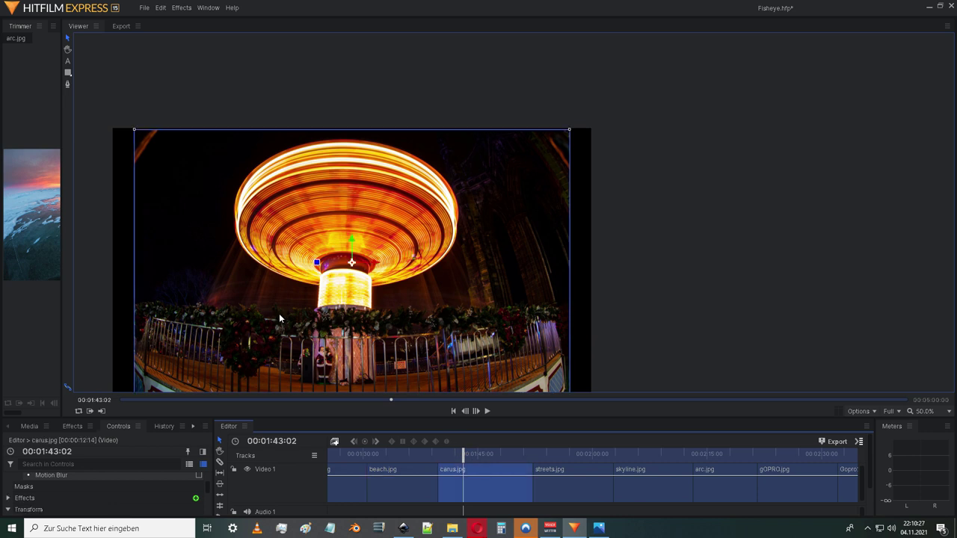
{"action": "left_click", "coordinate": [7, 498]}
{"action": "scroll", "coordinate": [306, 308], "scroll_direction": "down", "scroll_amount": 1}
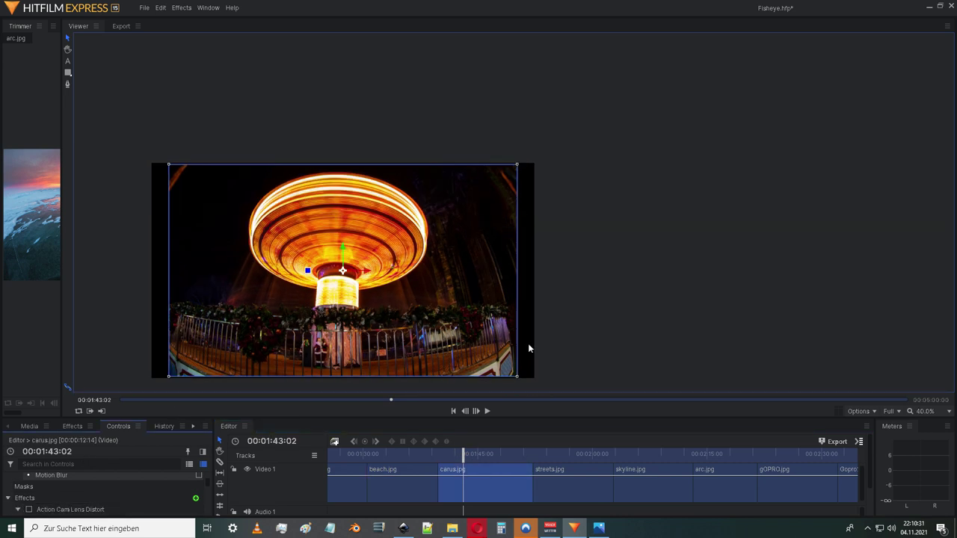
Enable Action Cam Lens Distort on carus.jpg and examine the corrected carousel and railing
{"action": "left_click", "coordinate": [29, 509]}
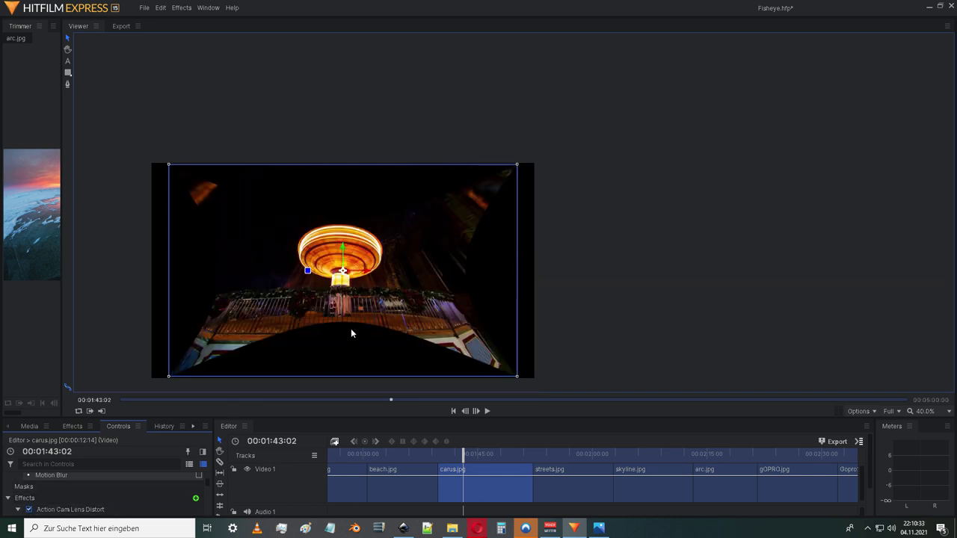
{"action": "scroll", "coordinate": [356, 332], "scroll_direction": "up", "scroll_amount": 3}
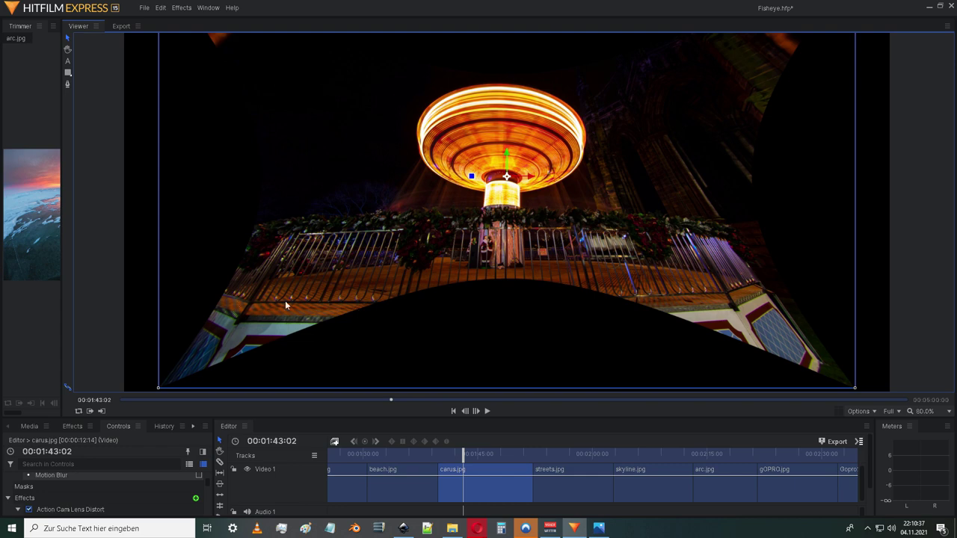
{"action": "left_click_drag", "start_coordinate": [464, 300], "coordinate": [307, 321]}
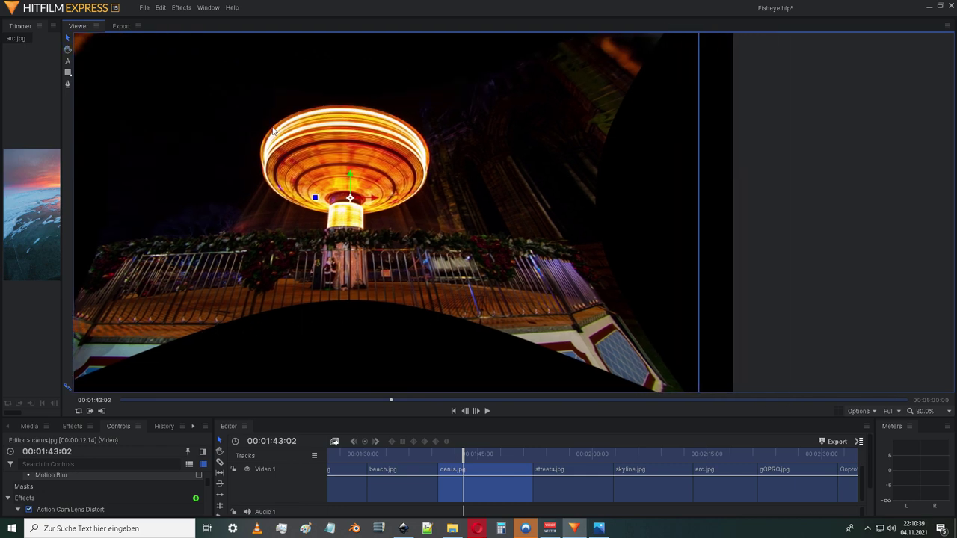
{"action": "scroll", "coordinate": [396, 296], "scroll_direction": "down", "scroll_amount": 2}
{"action": "left_click_drag", "start_coordinate": [385, 299], "coordinate": [456, 272]}
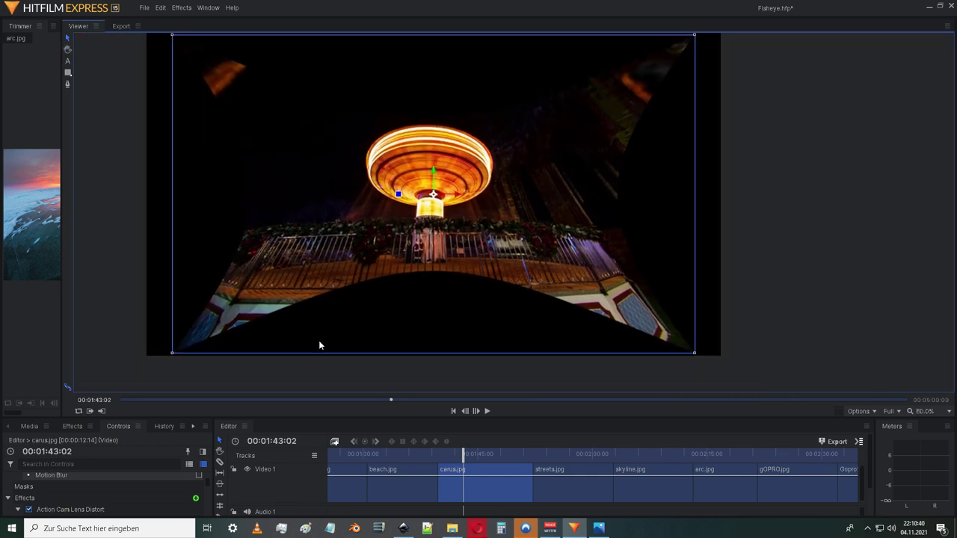
Turn off Action Cam Lens Distort on carus.jpg and examine the curved railing in the original image
{"action": "left_click", "coordinate": [28, 509]}
{"action": "scroll", "coordinate": [320, 246], "scroll_direction": "down", "scroll_amount": 3}
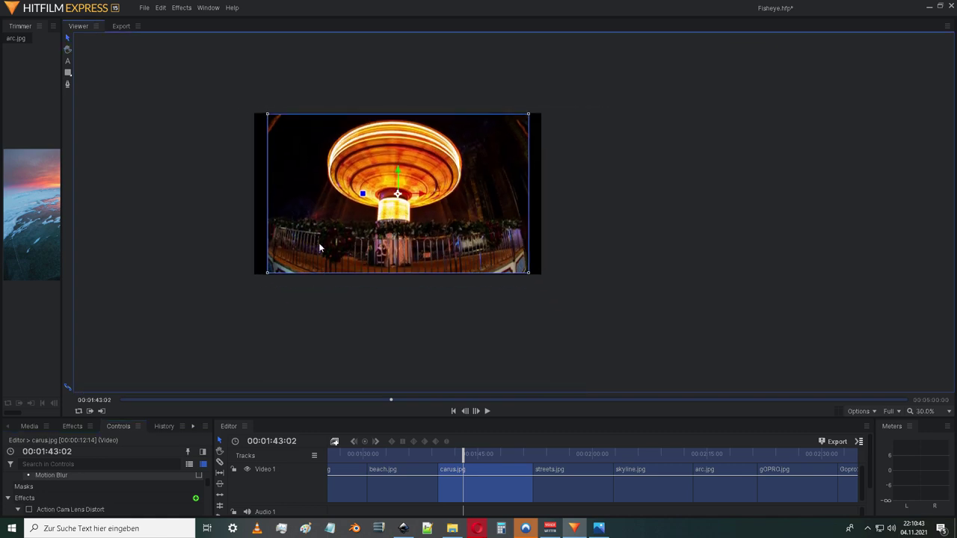
{"action": "left_click_drag", "start_coordinate": [410, 254], "coordinate": [421, 268]}
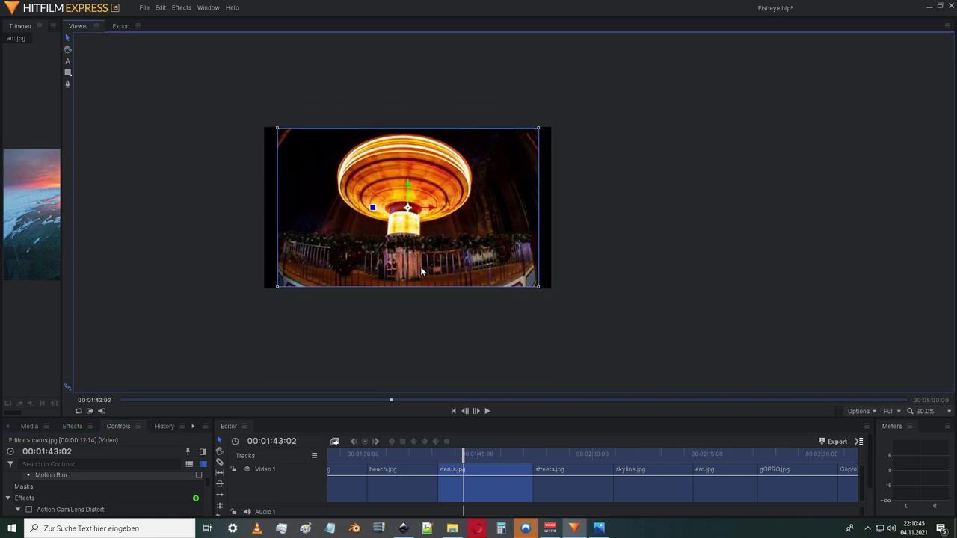
{"action": "scroll", "coordinate": [423, 274], "scroll_direction": "up", "scroll_amount": 2}
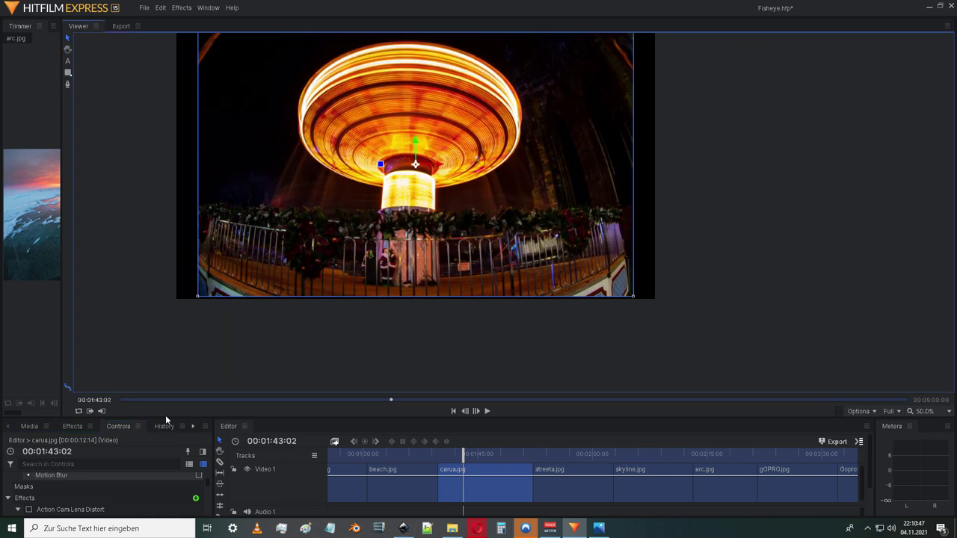
Enable Action Cam Lens Distort on carus.jpg again to compare the railing with the original, and turn it back off
{"action": "left_click", "coordinate": [29, 509]}
{"action": "scroll", "coordinate": [384, 242], "scroll_direction": "up", "scroll_amount": 2}
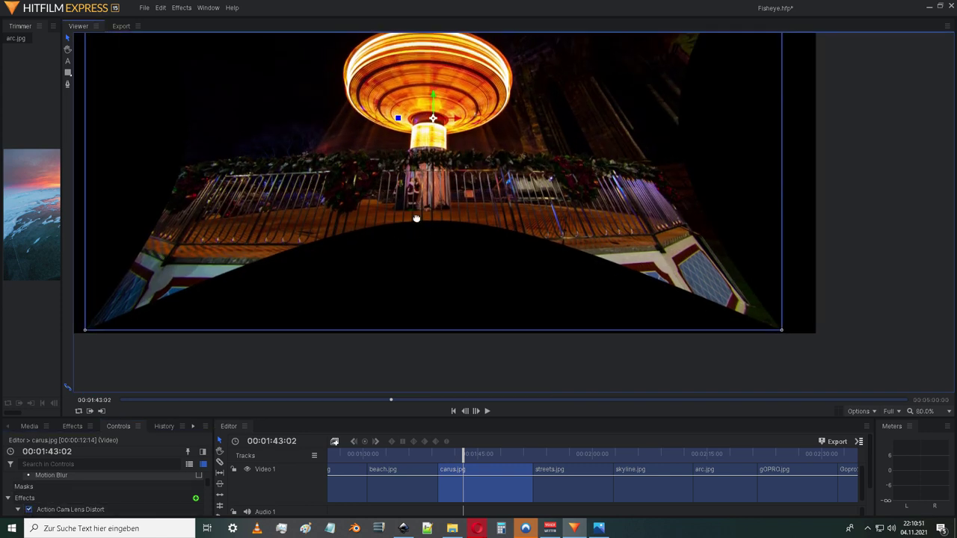
{"action": "left_click_drag", "start_coordinate": [451, 198], "coordinate": [425, 265]}
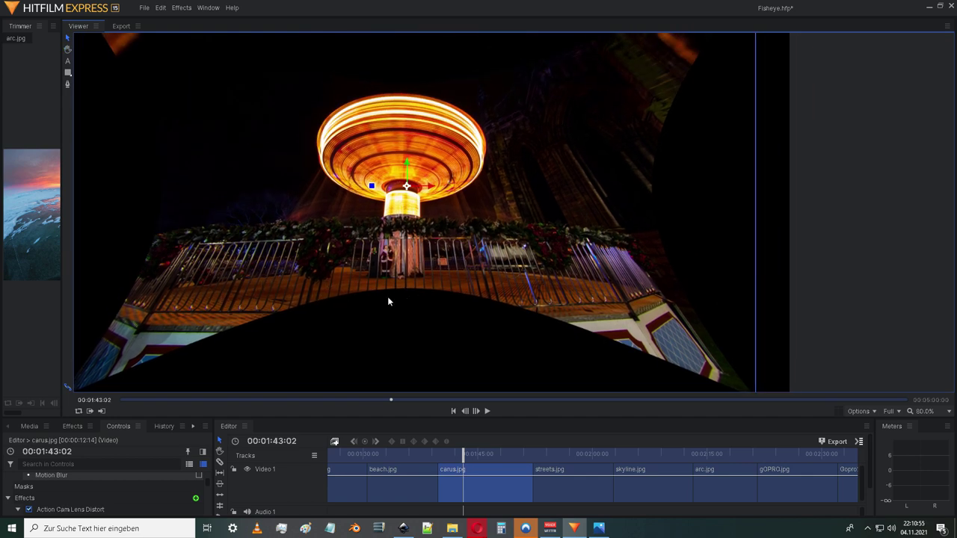
{"action": "left_click", "coordinate": [28, 509]}
{"action": "scroll", "coordinate": [373, 222], "scroll_direction": "down", "scroll_amount": 2}
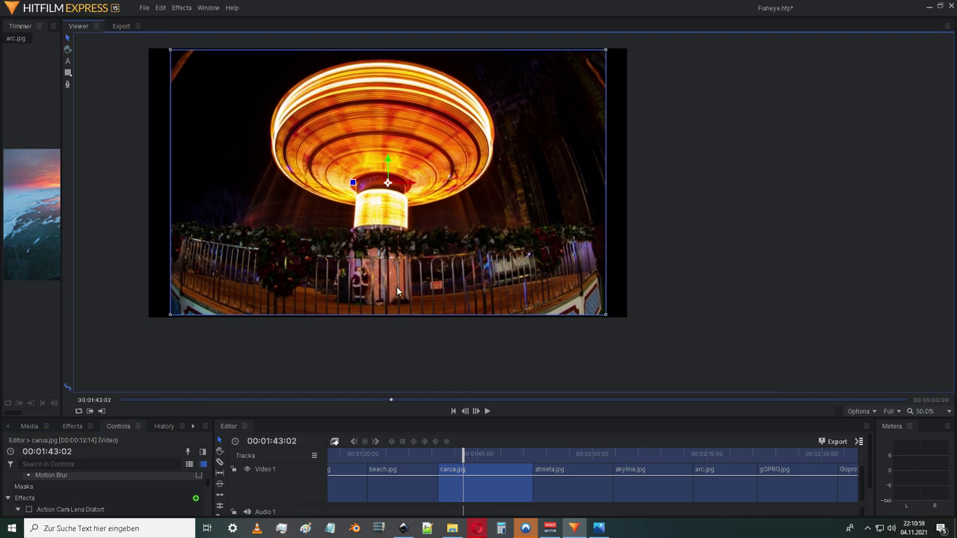
Move the playhead to streets.jpg at 00:01:55:04, select the clip and examine the original image
{"action": "left_click_drag", "start_coordinate": [472, 458], "coordinate": [565, 468]}
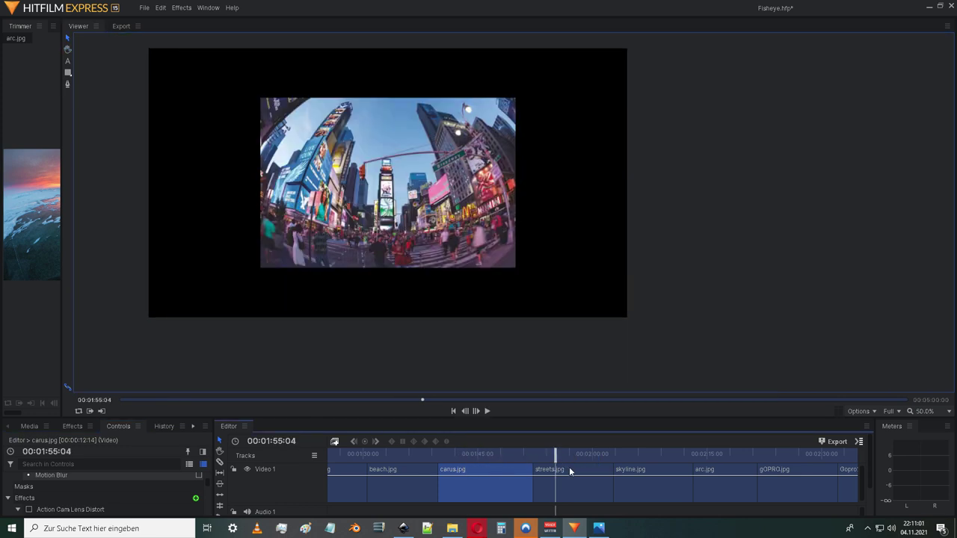
{"action": "left_click", "coordinate": [570, 471]}
{"action": "scroll", "coordinate": [421, 238], "scroll_direction": "up", "scroll_amount": 2}
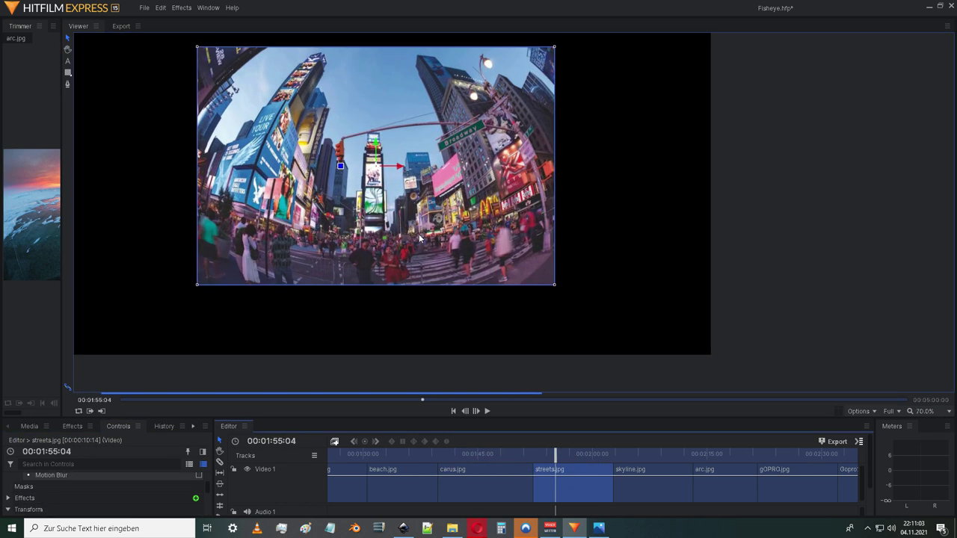
{"action": "scroll", "coordinate": [420, 238], "scroll_direction": "up", "scroll_amount": 3}
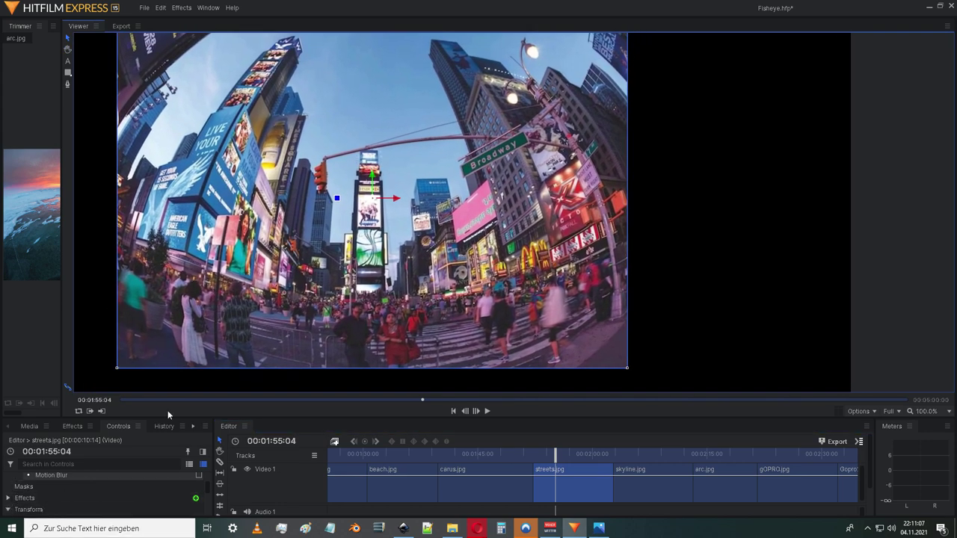
Enable the Action Cam Lens Distort effect on streets.jpg and examine the corrected buildings up close
{"action": "left_click", "coordinate": [8, 498]}
{"action": "left_click", "coordinate": [29, 509]}
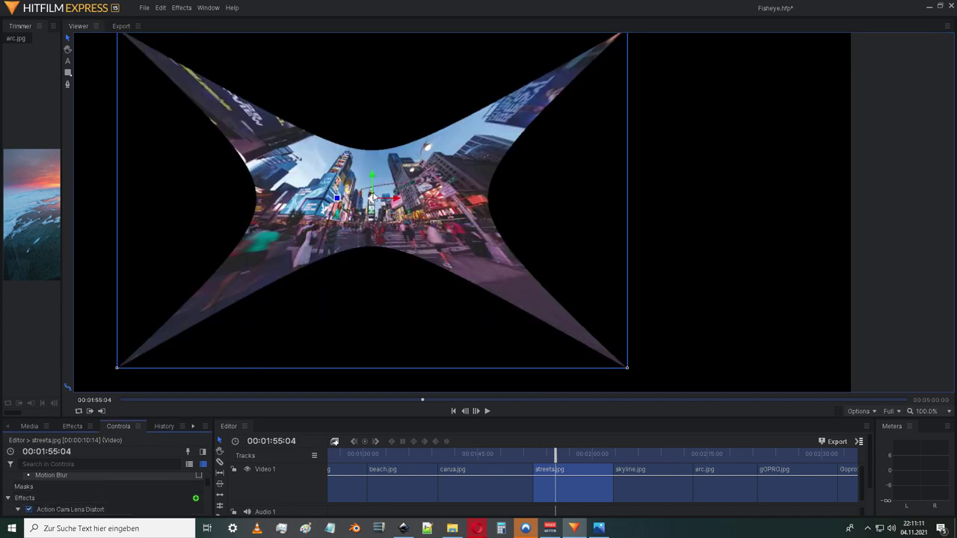
{"action": "scroll", "coordinate": [372, 196], "scroll_direction": "up", "scroll_amount": 5}
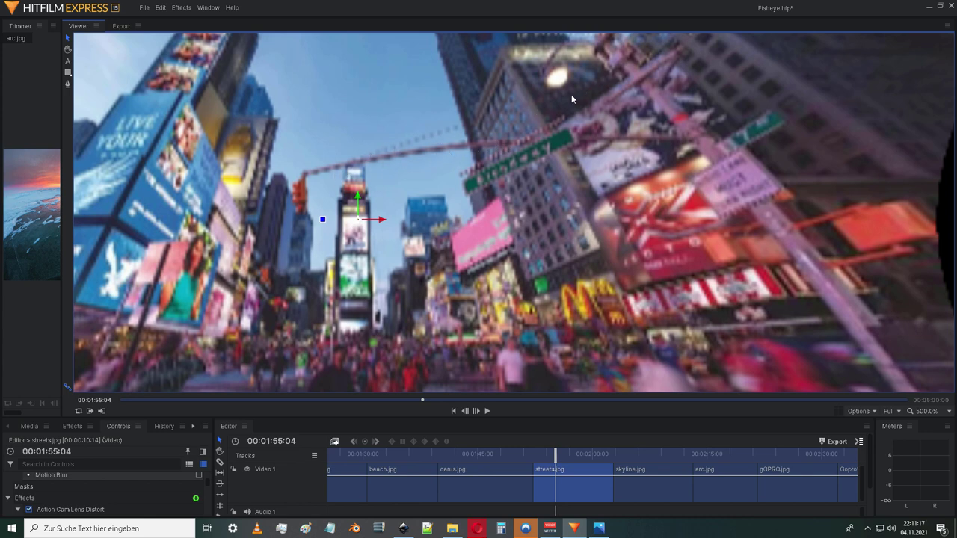
Turn Action Cam Lens Distort off and on again for streets.jpg, comparing the buildings, lamp post and crosswalk with the original
{"action": "left_click", "coordinate": [28, 509]}
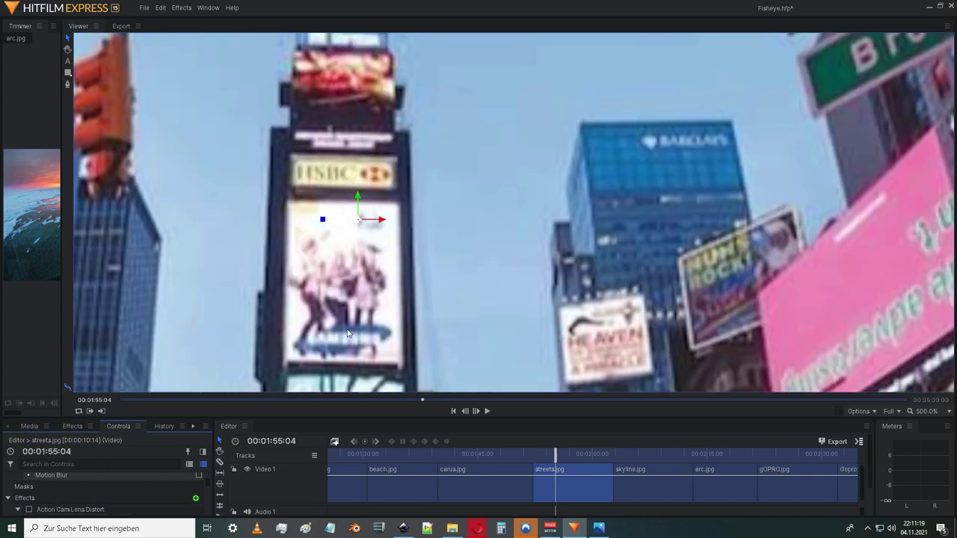
{"action": "scroll", "coordinate": [484, 178], "scroll_direction": "down", "scroll_amount": 5}
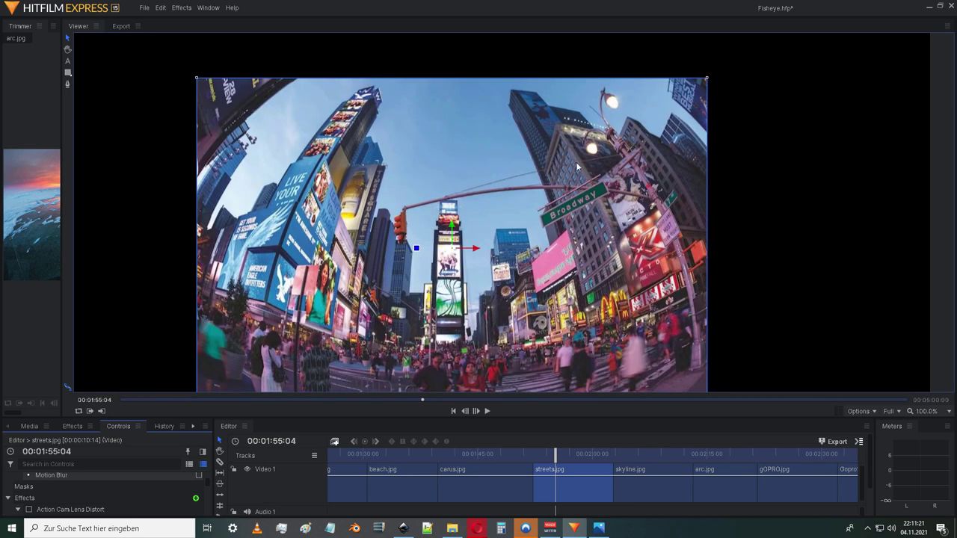
{"action": "left_click", "coordinate": [29, 509]}
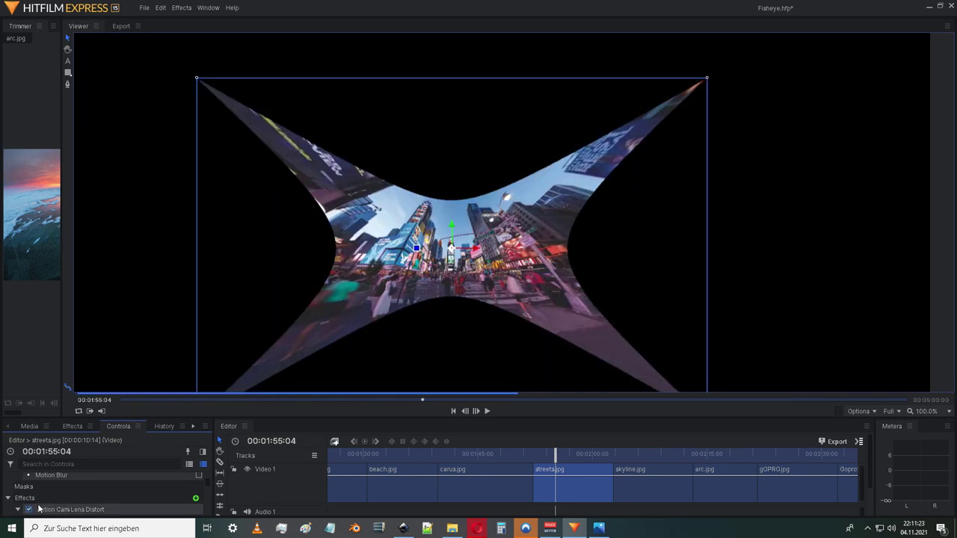
{"action": "scroll", "coordinate": [468, 228], "scroll_direction": "up", "scroll_amount": 3}
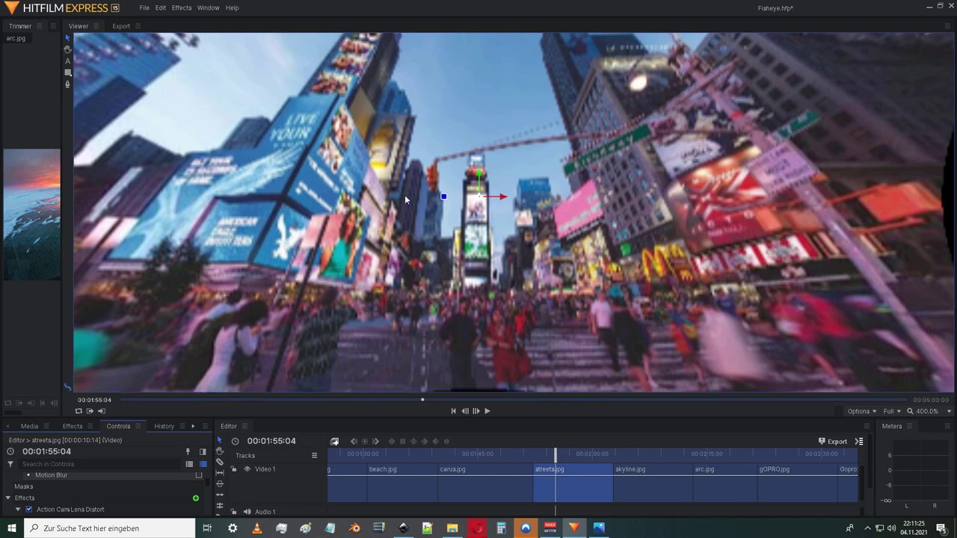
{"action": "scroll", "coordinate": [394, 290], "scroll_direction": "down", "scroll_amount": 2}
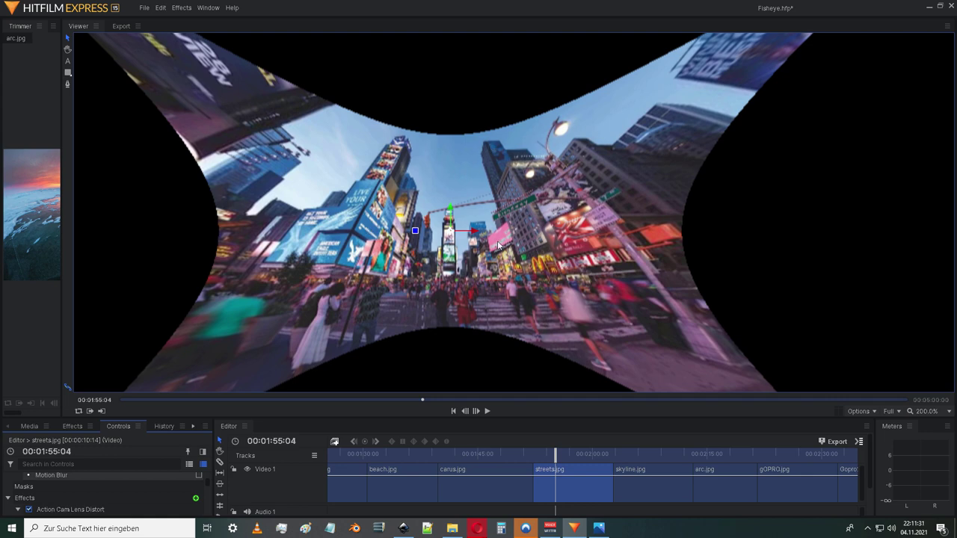
{"action": "scroll", "coordinate": [522, 220], "scroll_direction": "up", "scroll_amount": 2}
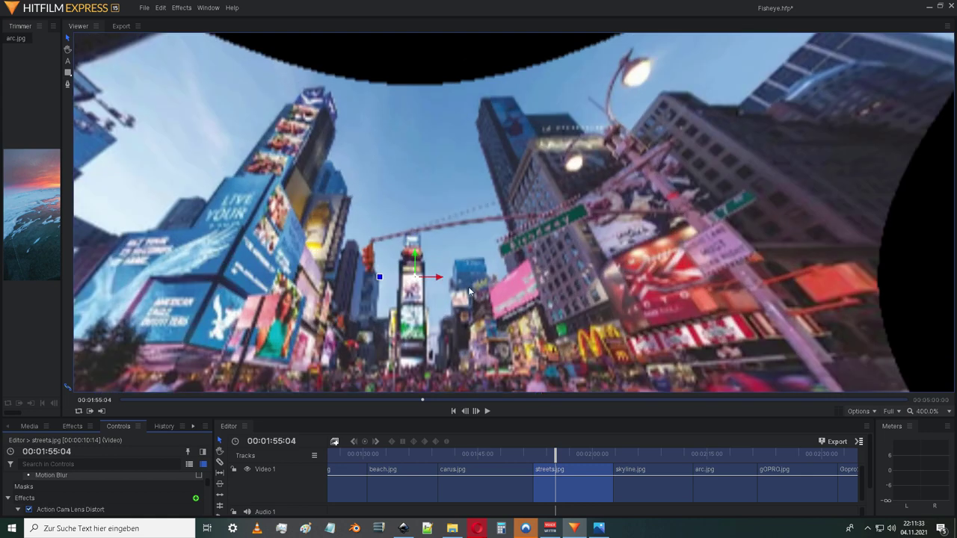
{"action": "left_click_drag", "start_coordinate": [470, 288], "coordinate": [480, 171]}
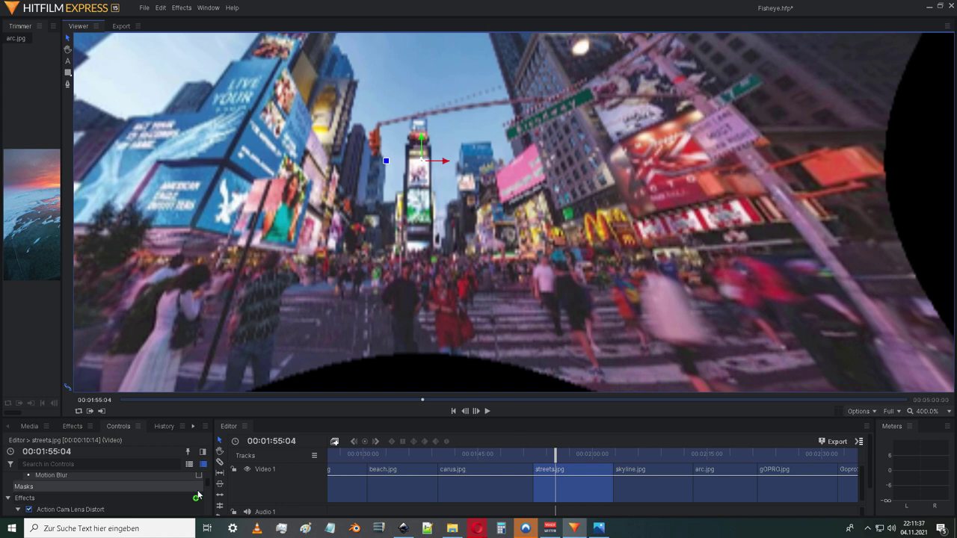
Turn Action Cam Lens Distort back off on streets.jpg and view the full uncorrected image
{"action": "left_click", "coordinate": [29, 509]}
{"action": "scroll", "coordinate": [402, 288], "scroll_direction": "down", "scroll_amount": 1}
{"action": "scroll", "coordinate": [402, 288], "scroll_direction": "down", "scroll_amount": 4}
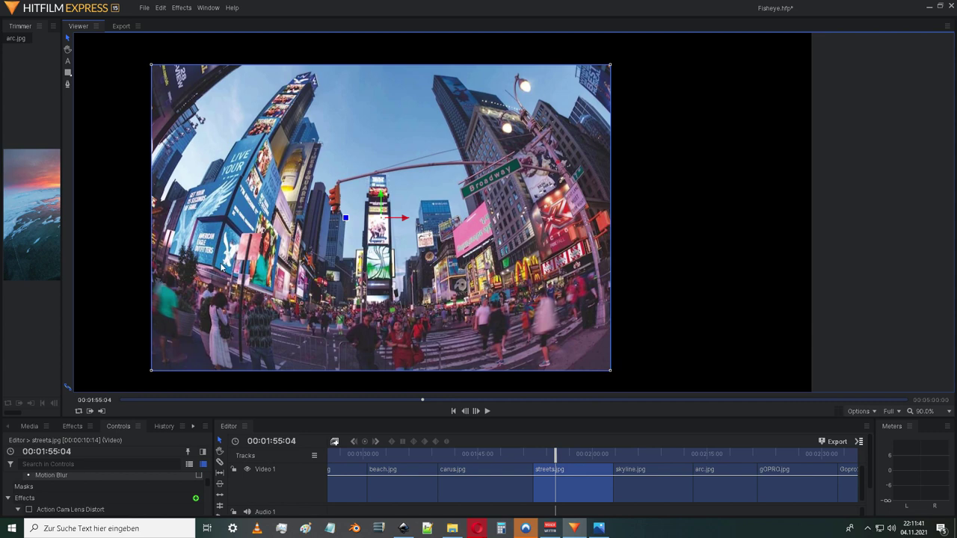
Move the playhead to skyline.jpg at 00:02:05:13, select the clip and view the full original image
{"action": "left_click_drag", "start_coordinate": [557, 453], "coordinate": [632, 454]}
{"action": "scroll", "coordinate": [386, 271], "scroll_direction": "down", "scroll_amount": 1}
{"action": "mouse_move", "coordinate": [386, 271]}
{"action": "left_mouse_down"}
{"action": "mouse_move", "coordinate": [383, 247]}
{"action": "mouse_move", "coordinate": [387, 290]}
{"action": "left_mouse_up"}
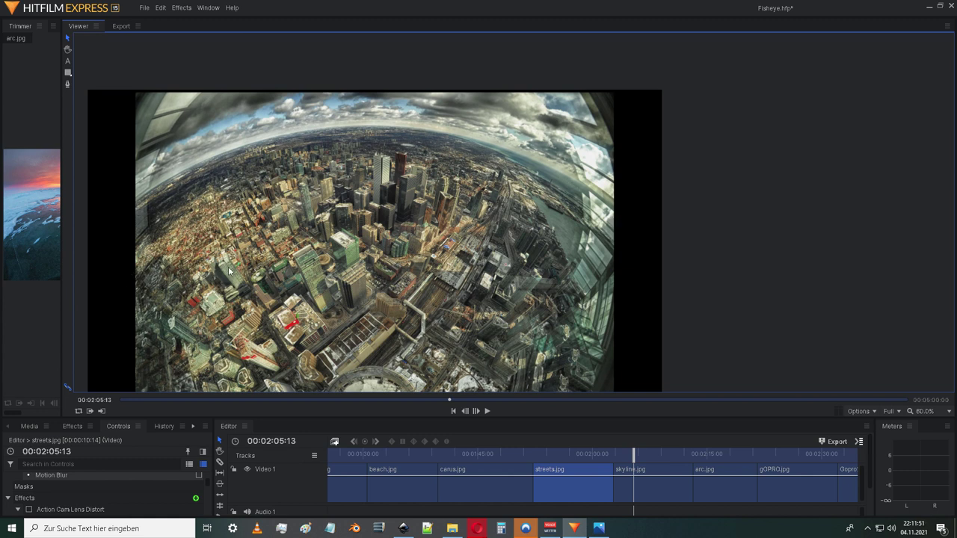
{"action": "left_click", "coordinate": [369, 234]}
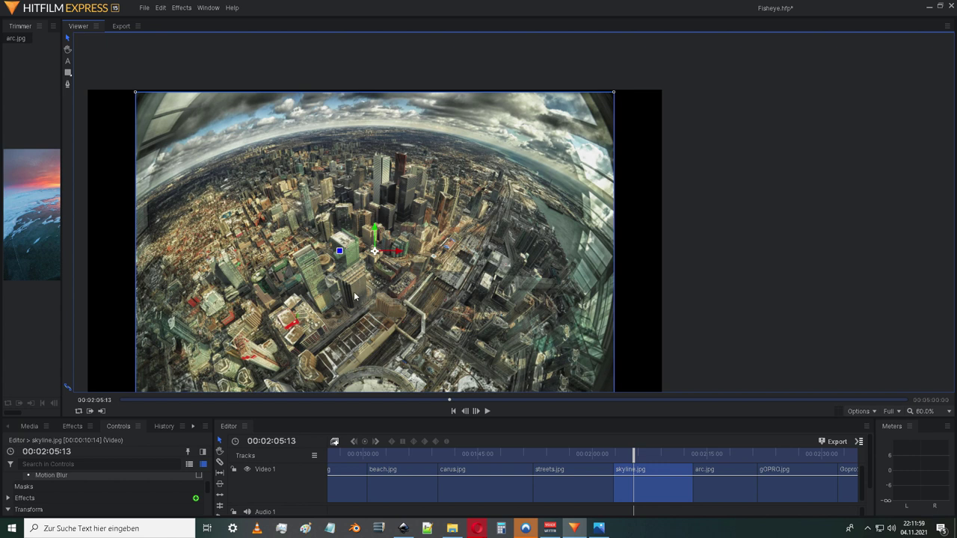
{"action": "left_click_drag", "start_coordinate": [354, 296], "coordinate": [314, 272]}
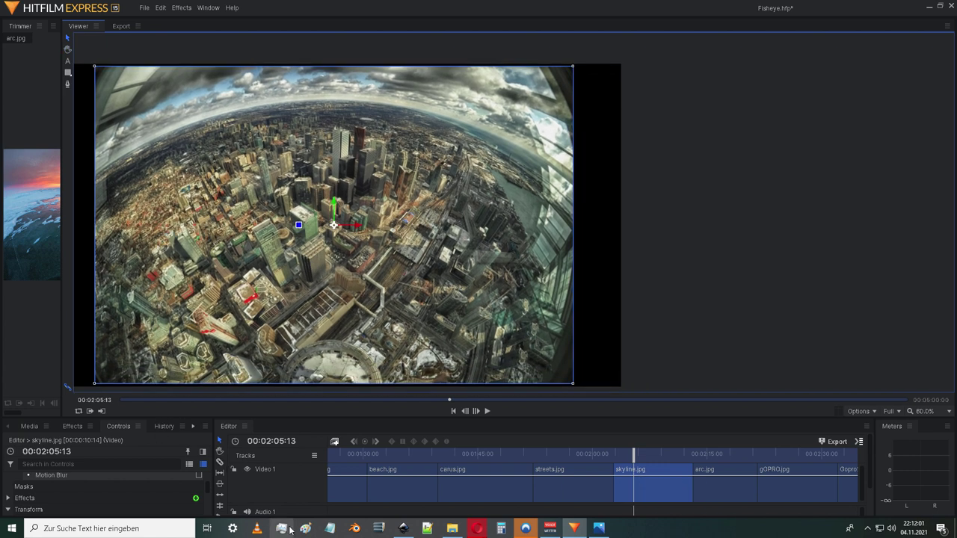
Enable the Action Cam Lens Distort effect on skyline.jpg and examine the corrected city, horizon and waterfront up close
{"action": "left_click", "coordinate": [8, 498]}
{"action": "left_click", "coordinate": [29, 510]}
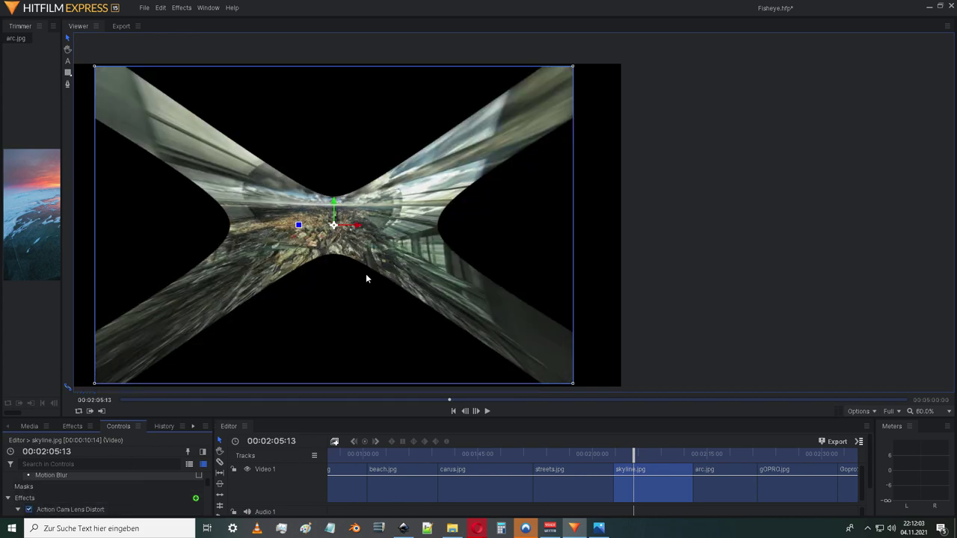
{"action": "scroll", "coordinate": [314, 235], "scroll_direction": "up", "scroll_amount": 5}
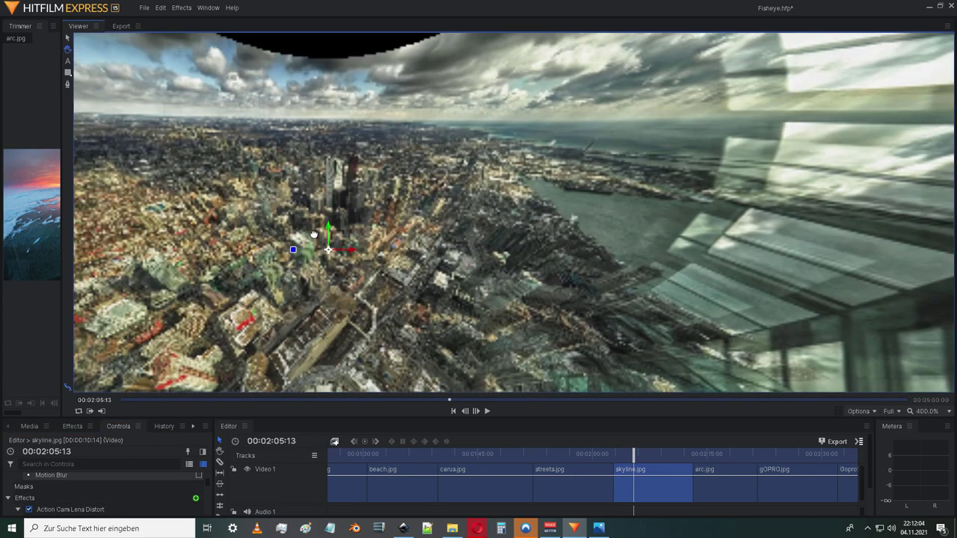
{"action": "left_click_drag", "start_coordinate": [314, 235], "coordinate": [498, 278]}
{"action": "left_click_drag", "start_coordinate": [756, 243], "coordinate": [664, 179]}
{"action": "left_click_drag", "start_coordinate": [517, 294], "coordinate": [451, 286]}
{"action": "scroll", "coordinate": [381, 244], "scroll_direction": "up", "scroll_amount": 3}
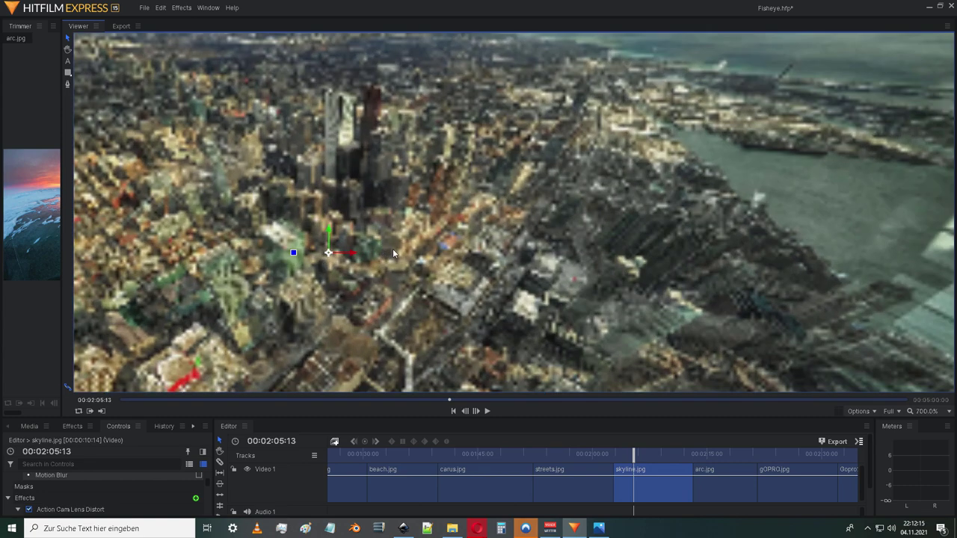
{"action": "scroll", "coordinate": [393, 253], "scroll_direction": "down", "scroll_amount": 2}
Turn Action Cam Lens Distort back off on skyline.jpg and view the full uncorrected image for comparison
{"action": "left_click", "coordinate": [29, 509]}
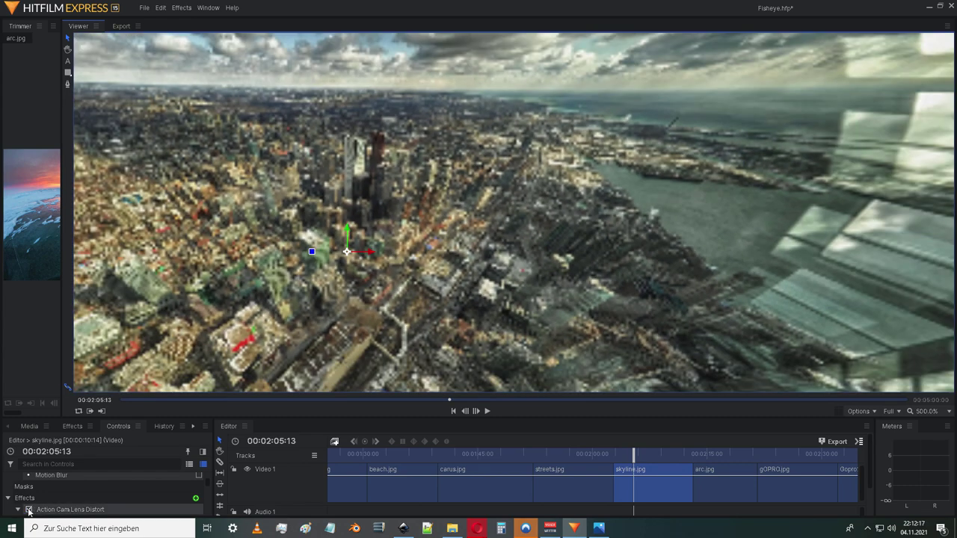
{"action": "scroll", "coordinate": [379, 213], "scroll_direction": "down", "scroll_amount": 6}
{"action": "left_click_drag", "start_coordinate": [442, 220], "coordinate": [407, 245]}
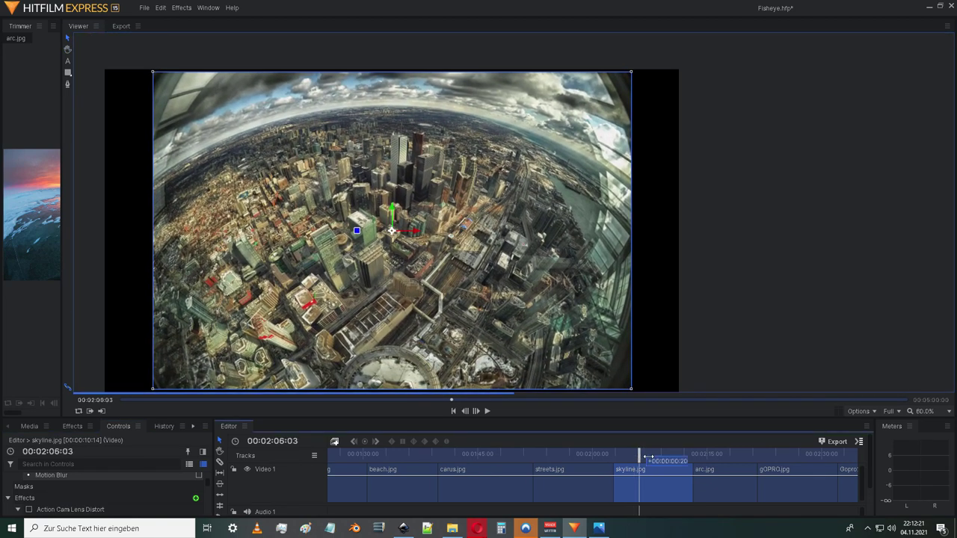
Move the playhead to arc.jpg at 00:02:16:22, select the clip and enable its Action Cam Lens Distort effect
{"action": "left_click", "coordinate": [720, 454]}
{"action": "left_click", "coordinate": [728, 470]}
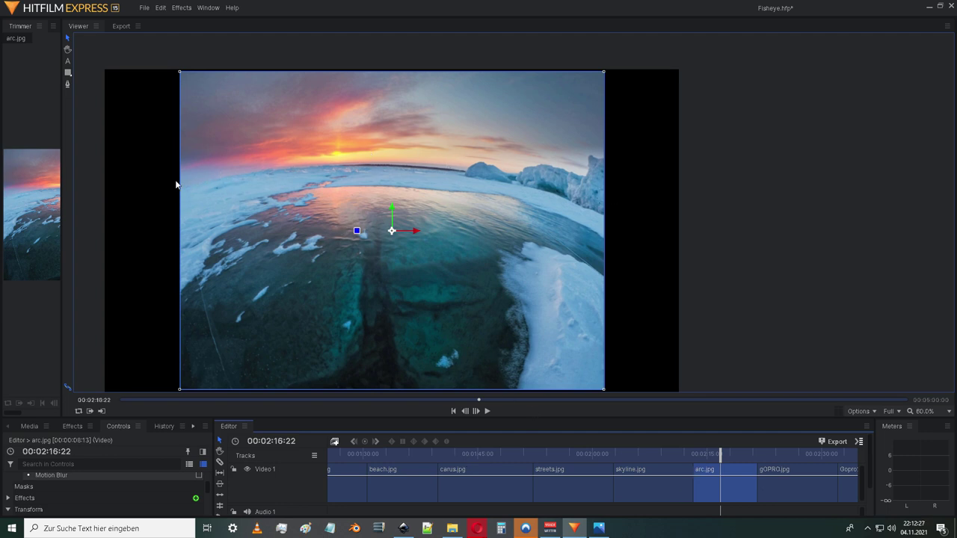
{"action": "left_click", "coordinate": [12, 498]}
{"action": "left_click", "coordinate": [28, 510]}
Examine the corrected horizon, ice and water in arc.jpg both up close and from further out
{"action": "scroll", "coordinate": [372, 221], "scroll_direction": "up", "scroll_amount": 5}
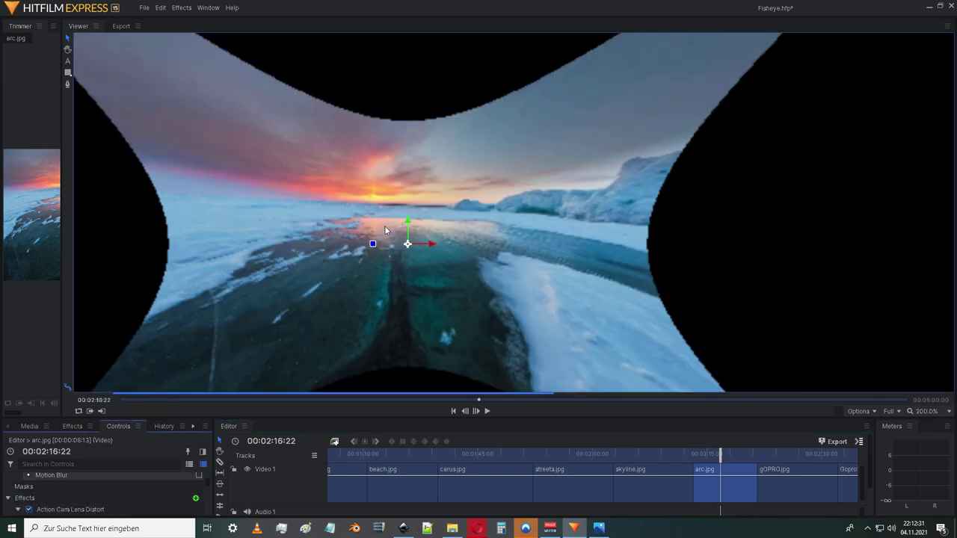
{"action": "left_click_drag", "start_coordinate": [351, 219], "coordinate": [483, 257]}
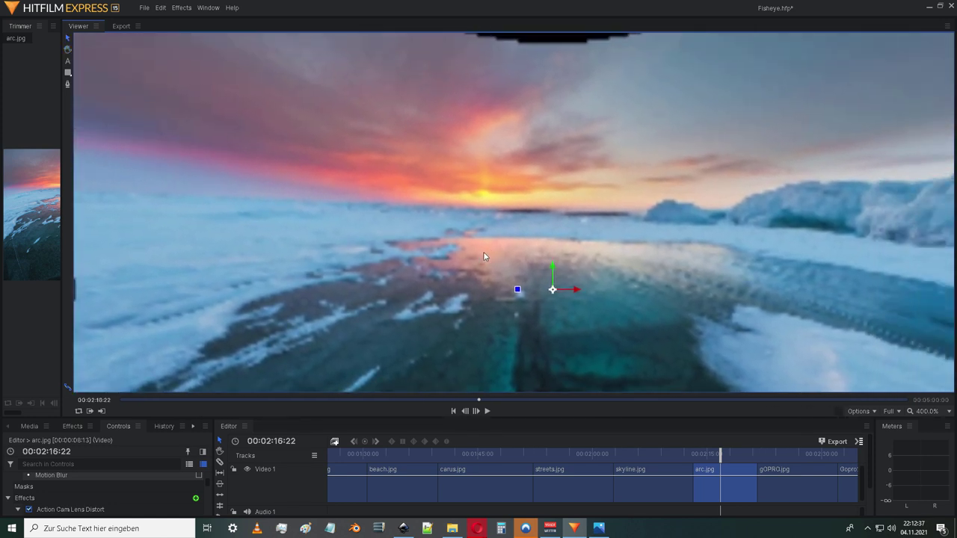
{"action": "left_click_drag", "start_coordinate": [638, 316], "coordinate": [626, 279]}
{"action": "scroll", "coordinate": [625, 279], "scroll_direction": "down", "scroll_amount": 2}
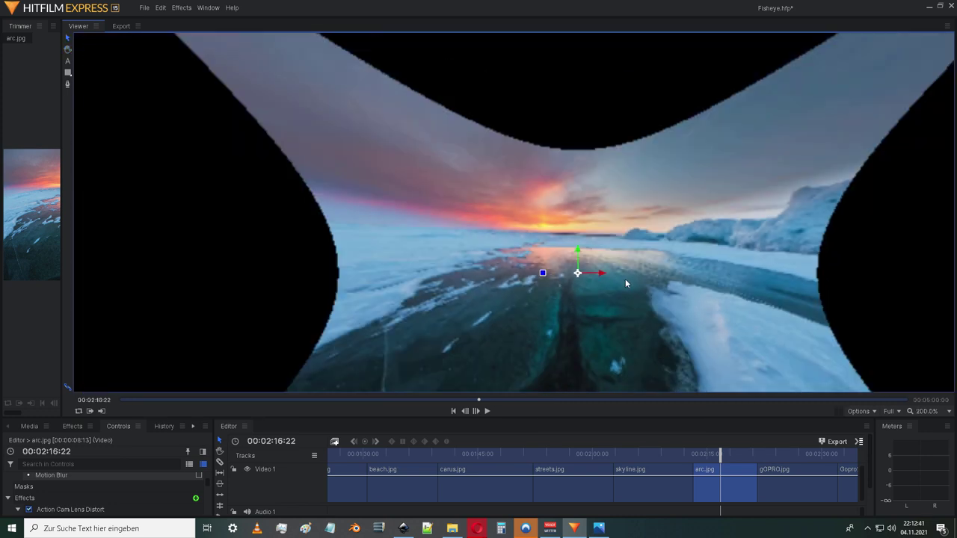
{"action": "scroll", "coordinate": [626, 279], "scroll_direction": "up", "scroll_amount": 5}
{"action": "scroll", "coordinate": [614, 284], "scroll_direction": "down", "scroll_amount": 3}
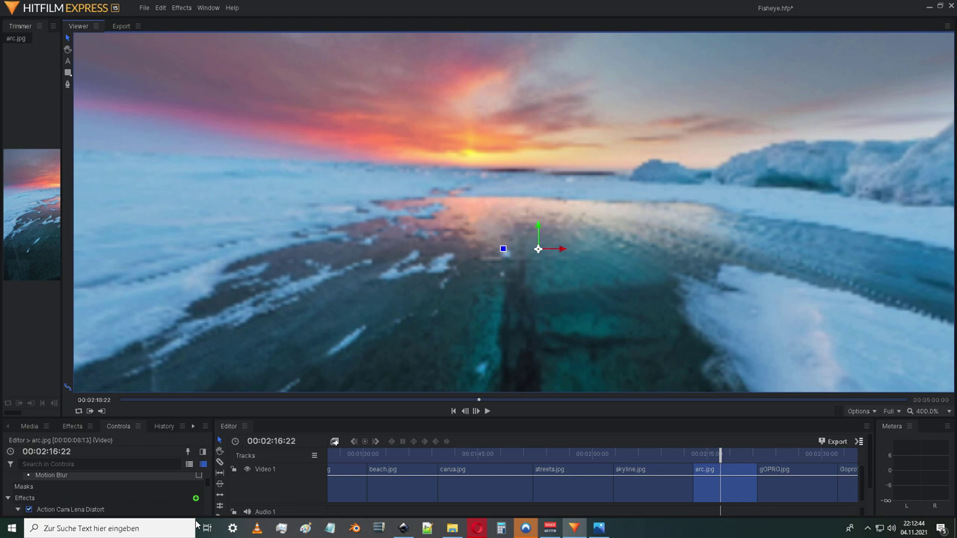
Turn Action Cam Lens Distort off on arc.jpg and examine the curvature of the original horizon up close
{"action": "left_click", "coordinate": [29, 509]}
{"action": "scroll", "coordinate": [552, 264], "scroll_direction": "down", "scroll_amount": 8}
{"action": "scroll", "coordinate": [554, 259], "scroll_direction": "up", "scroll_amount": 5}
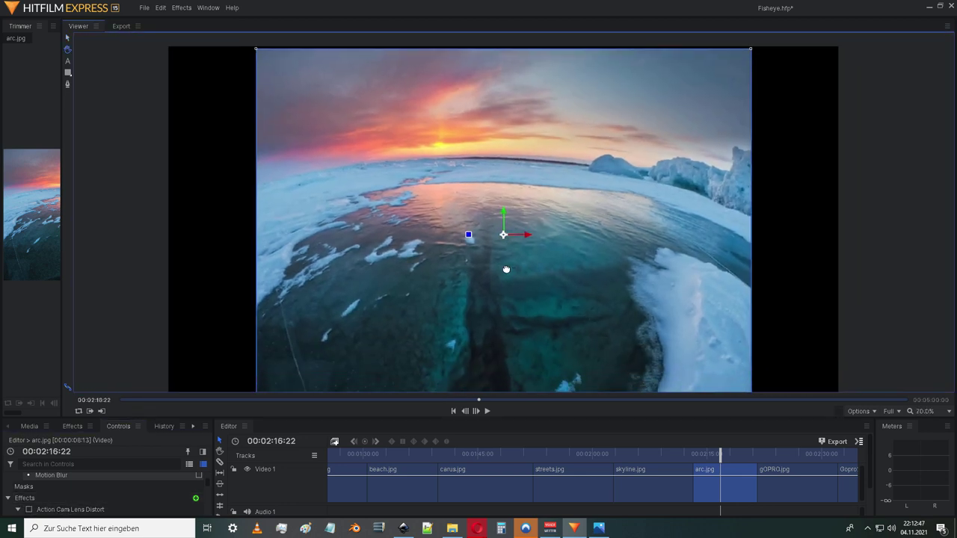
{"action": "scroll", "coordinate": [446, 187], "scroll_direction": "up", "scroll_amount": 3}
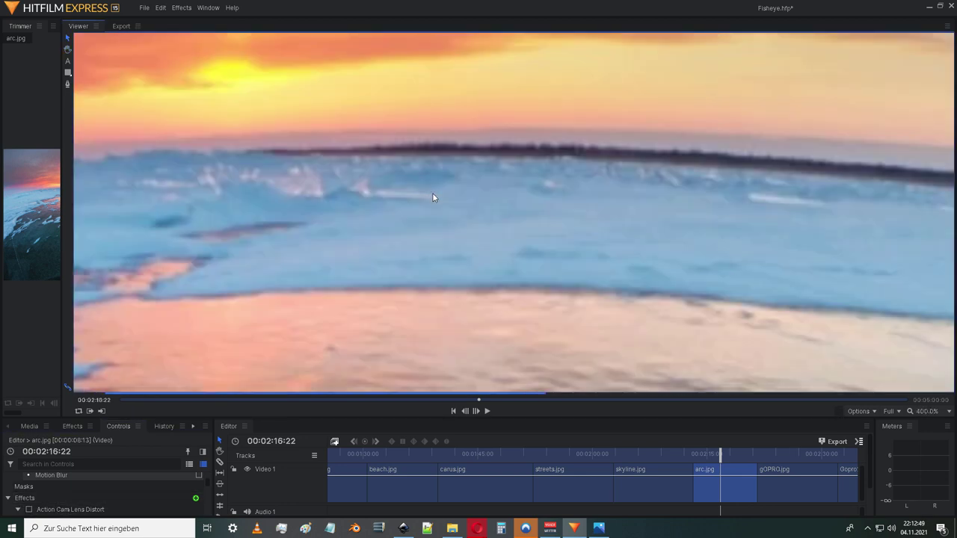
{"action": "scroll", "coordinate": [468, 216], "scroll_direction": "down", "scroll_amount": 4}
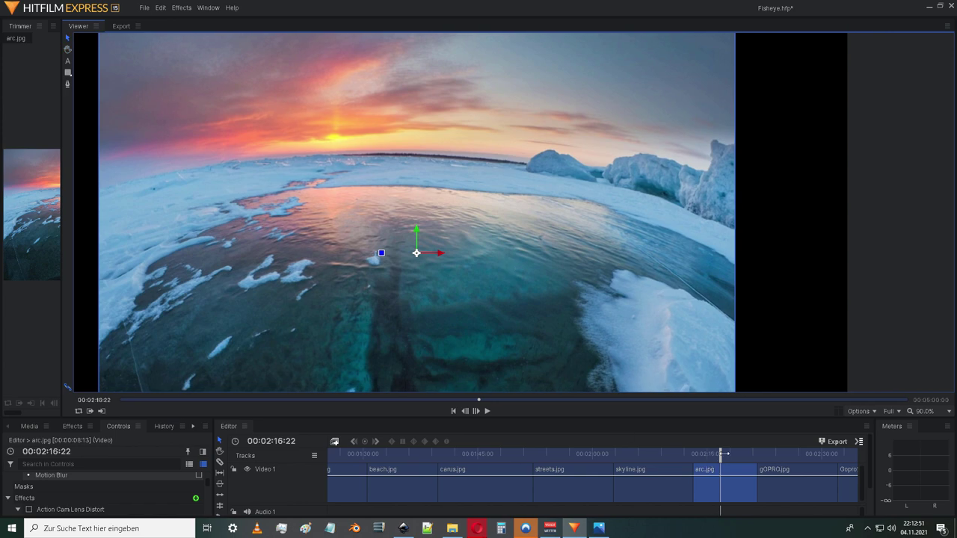
Move the playhead to gOPRO.jpg at 00:02:23:16, select the clip and view the full original skydiver image
{"action": "left_click_drag", "start_coordinate": [725, 454], "coordinate": [772, 455]}
{"action": "left_click", "coordinate": [790, 470]}
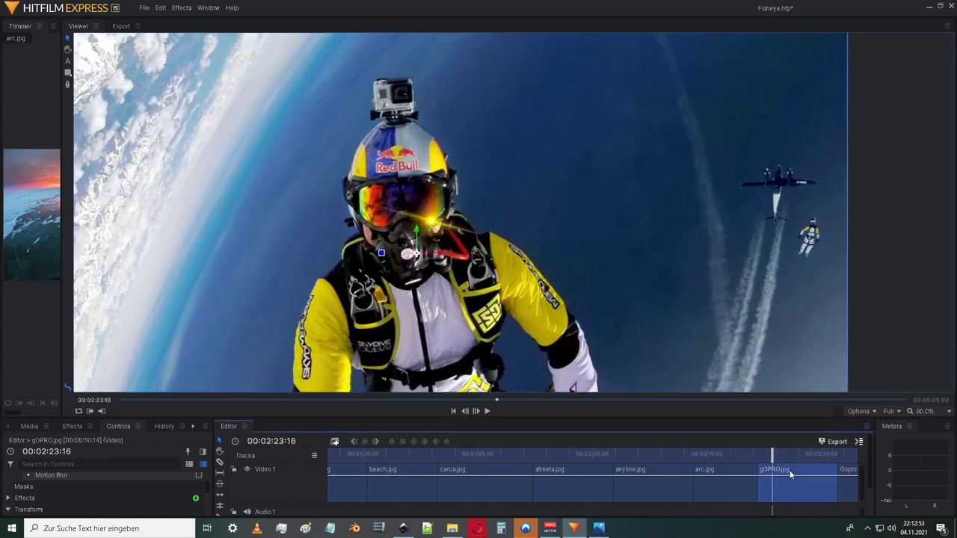
{"action": "scroll", "coordinate": [406, 266], "scroll_direction": "down", "scroll_amount": 1}
{"action": "scroll", "coordinate": [408, 270], "scroll_direction": "down", "scroll_amount": 3}
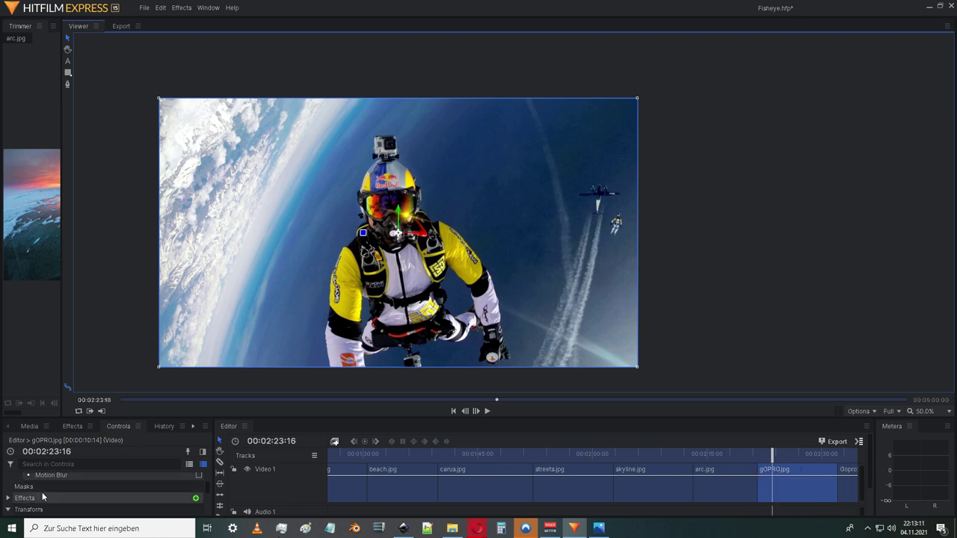
Enable the Action Cam Lens Distort effect on gOPRO.jpg and examine the corrected skydiver image
{"action": "left_click", "coordinate": [8, 498]}
{"action": "left_click", "coordinate": [29, 509]}
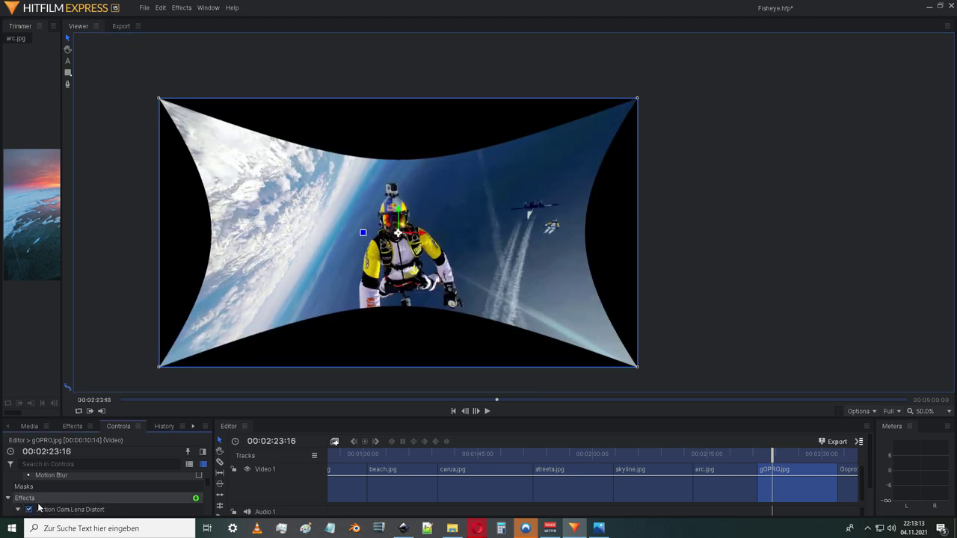
{"action": "scroll", "coordinate": [332, 254], "scroll_direction": "up", "scroll_amount": 1}
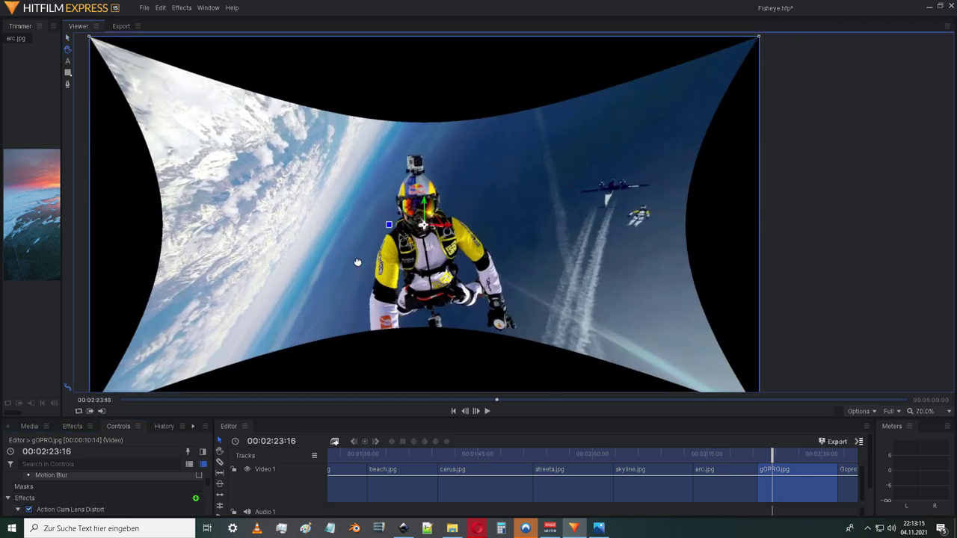
{"action": "left_click_drag", "start_coordinate": [358, 262], "coordinate": [361, 257]}
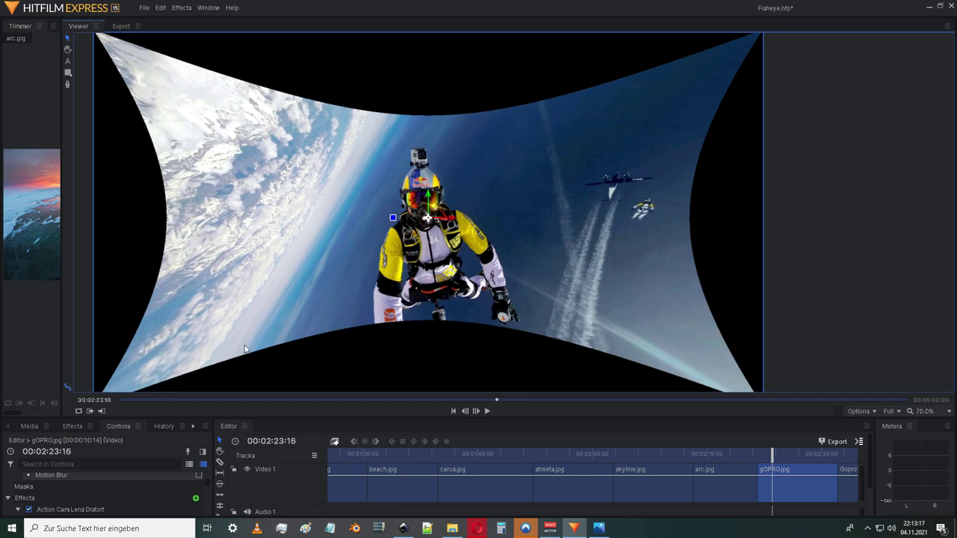
Toggle Action Cam Lens Distort on gOPRO.jpg repeatedly to compare the original and corrected images, leaving the effect off
{"action": "left_click", "coordinate": [29, 509]}
{"action": "scroll", "coordinate": [581, 336], "scroll_direction": "down", "scroll_amount": 1}
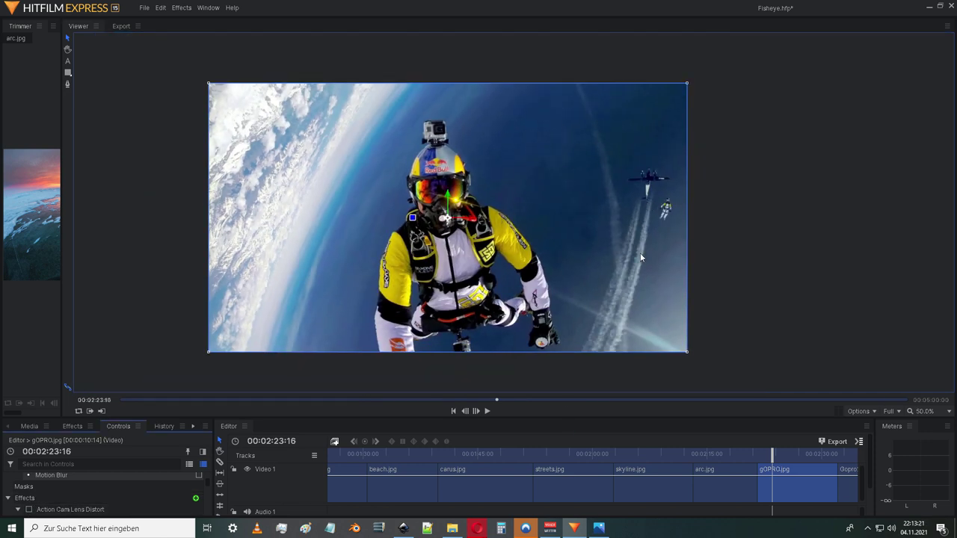
{"action": "left_click", "coordinate": [28, 509]}
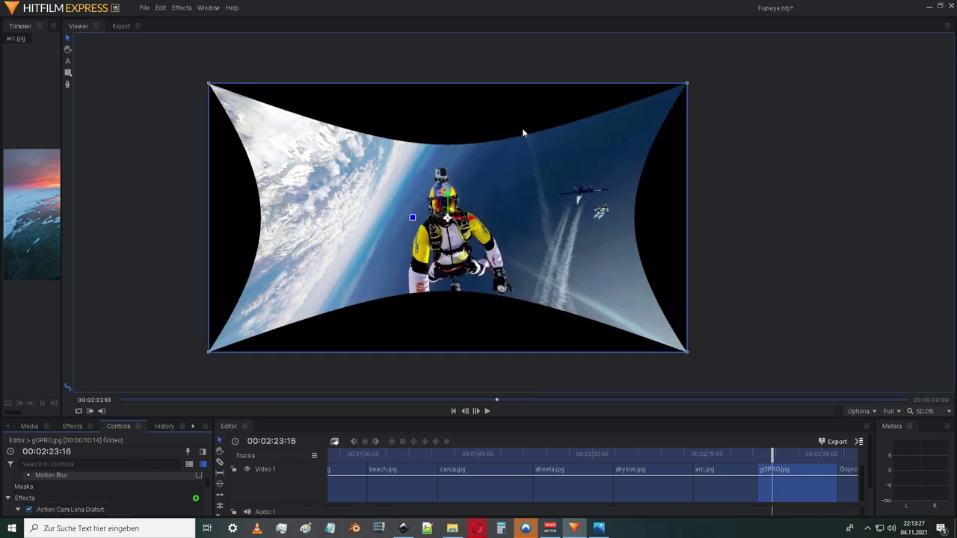
{"action": "left_click", "coordinate": [28, 509]}
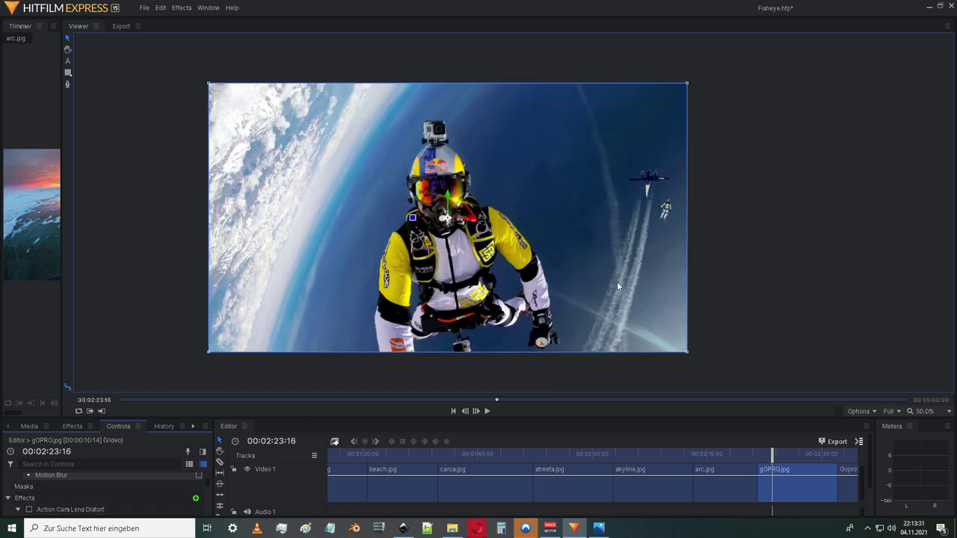
{"action": "left_click", "coordinate": [28, 509]}
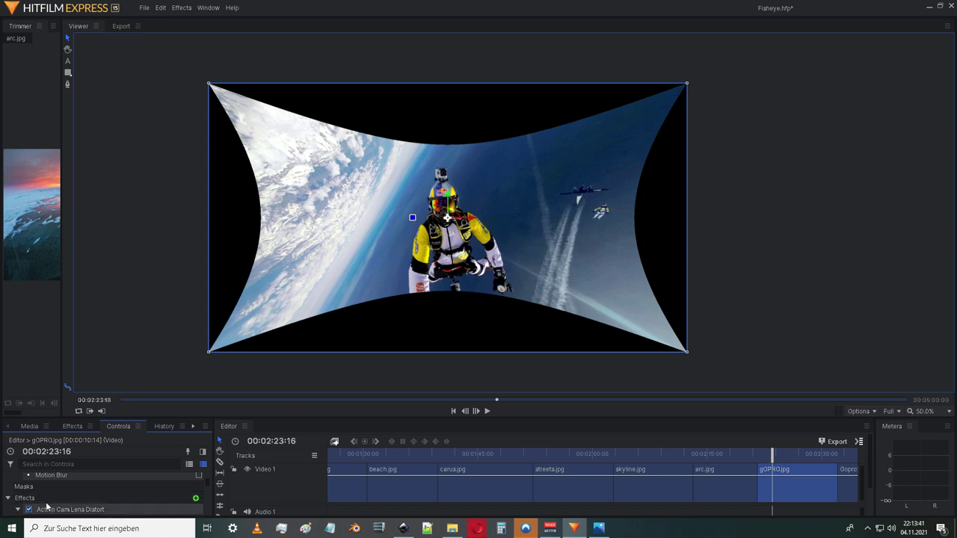
{"action": "left_click", "coordinate": [29, 509]}
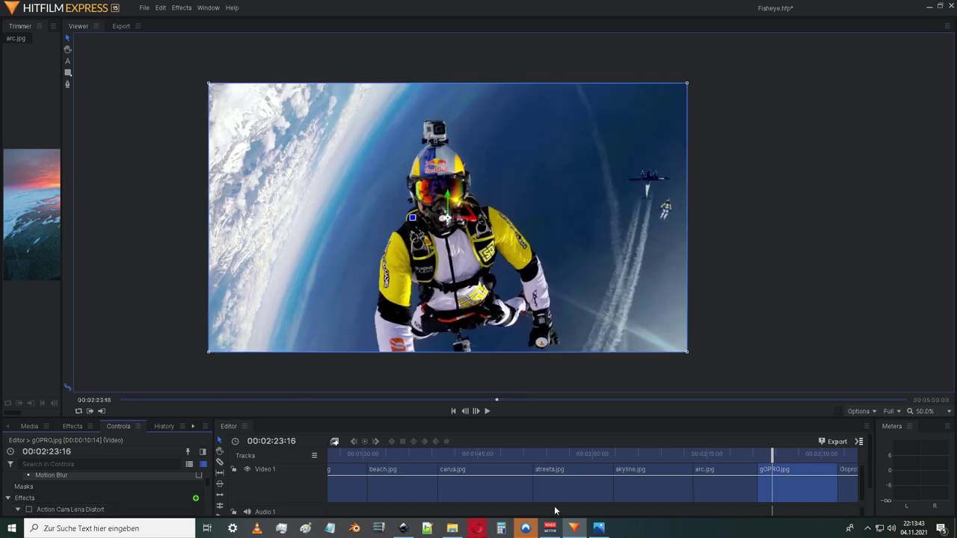
Move the playhead to Gopro2.jpg at 00:02:34:09, select the clip, view the original image and reveal its applied effect
{"action": "left_click_drag", "start_coordinate": [833, 486], "coordinate": [623, 486]}
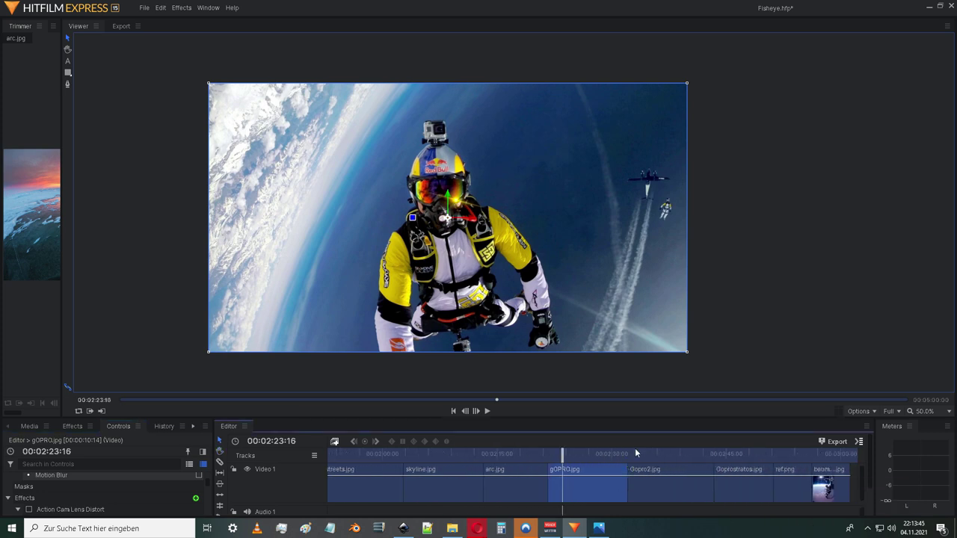
{"action": "left_click_drag", "start_coordinate": [636, 451], "coordinate": [644, 454]}
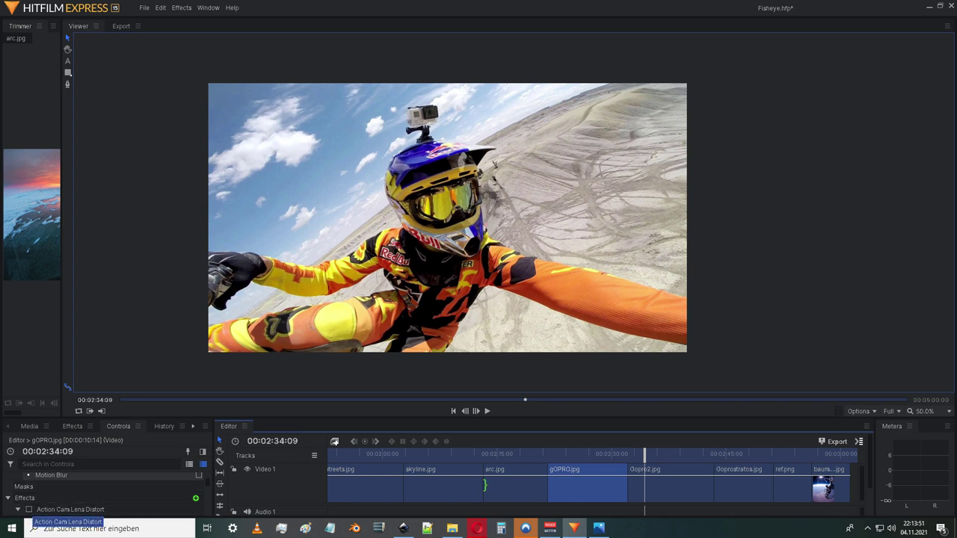
{"action": "left_click", "coordinate": [645, 486]}
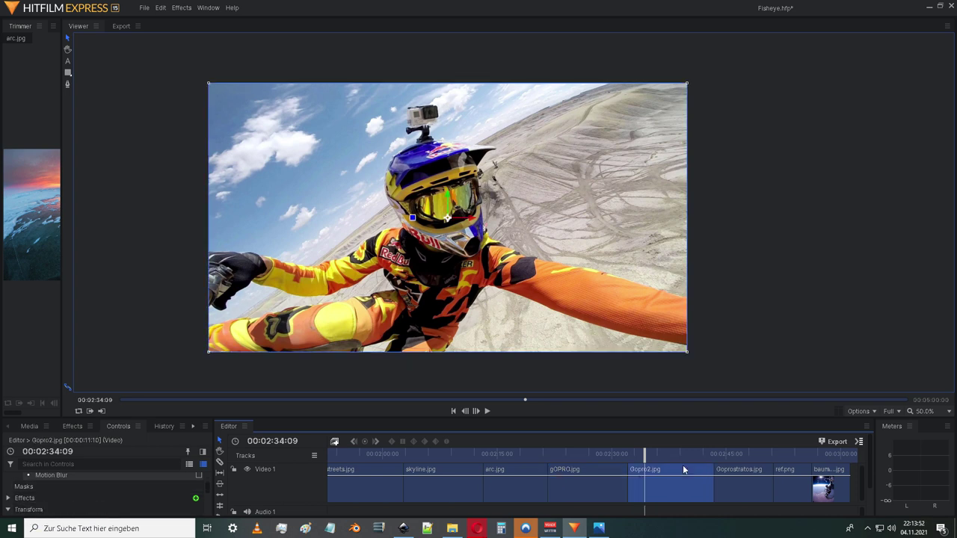
{"action": "left_click", "coordinate": [8, 499]}
{"action": "key", "text": "h"}
{"action": "left_click_drag", "start_coordinate": [513, 260], "coordinate": [496, 261]}
{"action": "key", "text": "v"}
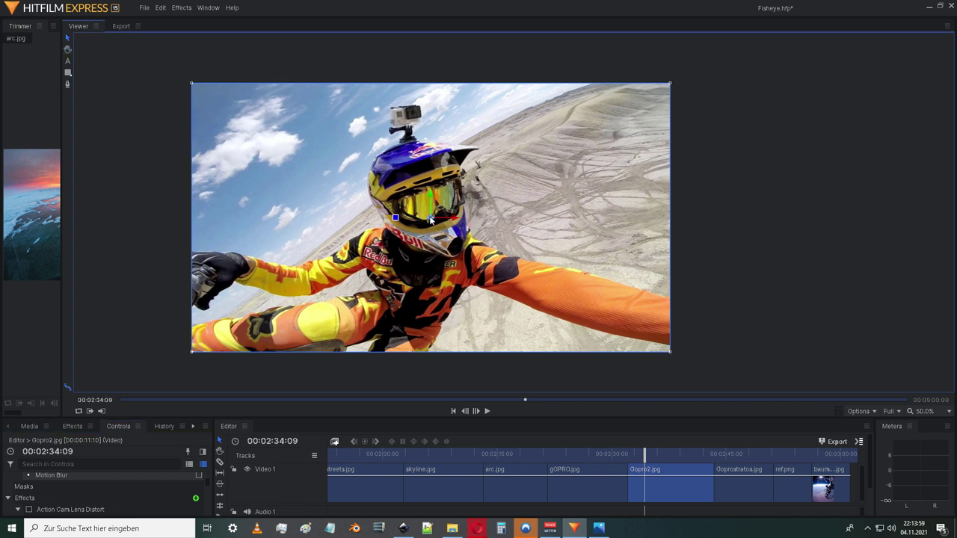
Enable the Action Cam Lens Distort effect on Gopro2.jpg and examine the corrected rider, arms and background at different magnifications
{"action": "left_click", "coordinate": [28, 509]}
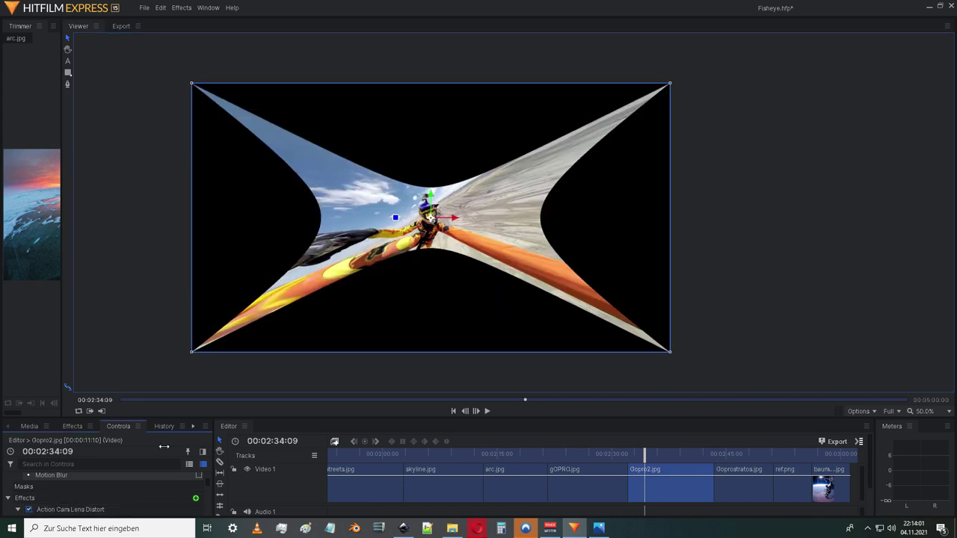
{"action": "scroll", "coordinate": [415, 237], "scroll_direction": "up", "scroll_amount": 1}
{"action": "scroll", "coordinate": [415, 237], "scroll_direction": "up", "scroll_amount": 5}
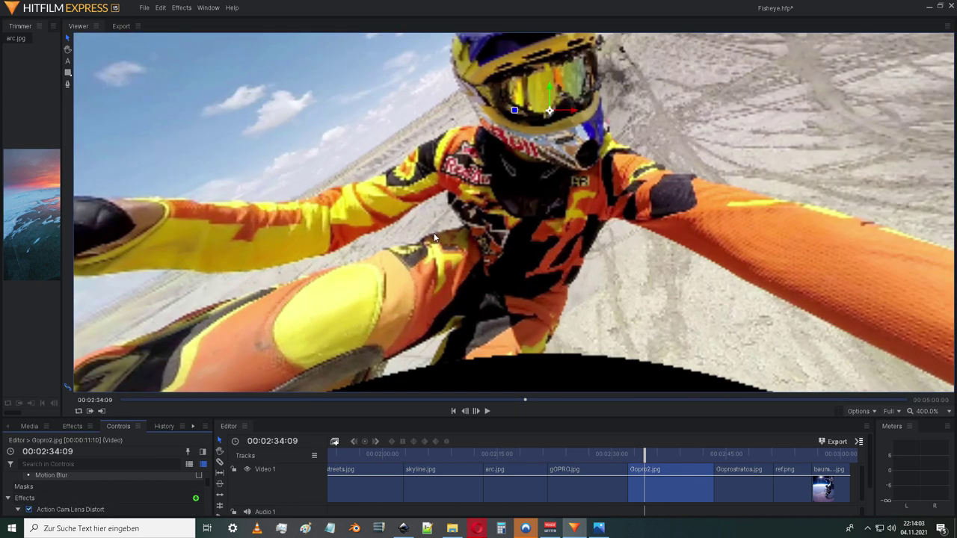
{"action": "scroll", "coordinate": [546, 191], "scroll_direction": "down", "scroll_amount": 4}
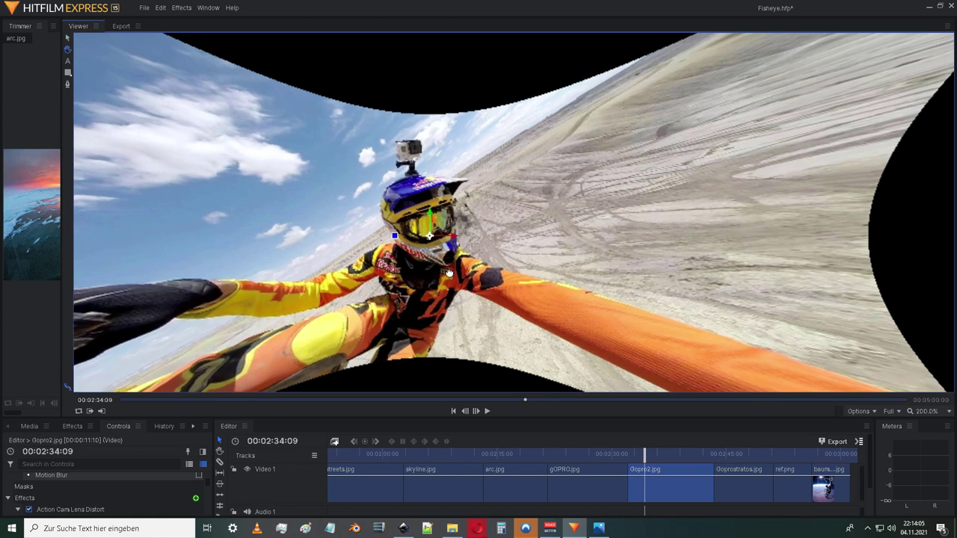
{"action": "scroll", "coordinate": [411, 291], "scroll_direction": "down", "scroll_amount": 2}
{"action": "mouse_move", "coordinate": [449, 273]}
{"action": "left_mouse_down"}
{"action": "mouse_move", "coordinate": [411, 290]}
{"action": "mouse_move", "coordinate": [444, 271]}
{"action": "left_mouse_up"}
{"action": "scroll", "coordinate": [411, 290], "scroll_direction": "up", "scroll_amount": 3}
{"action": "scroll", "coordinate": [444, 272], "scroll_direction": "down", "scroll_amount": 1}
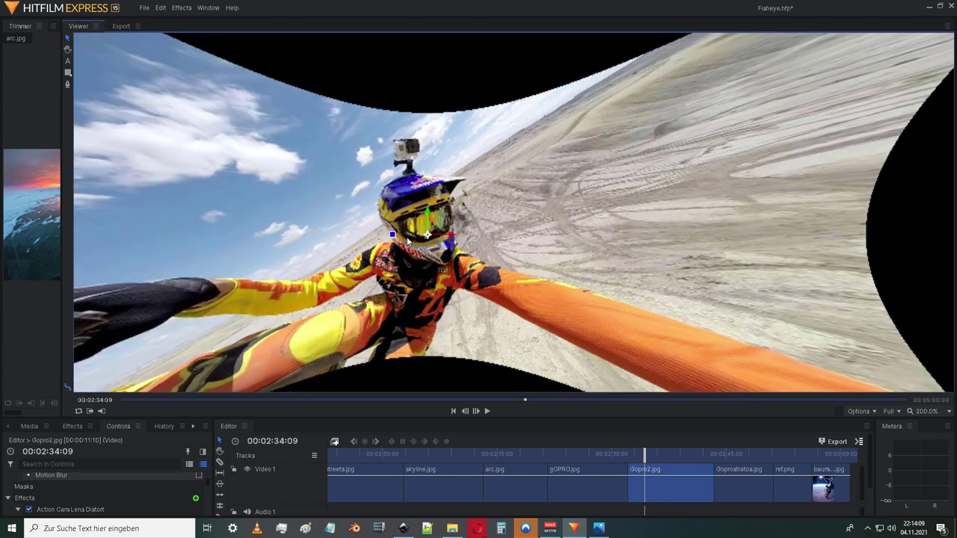
{"action": "scroll", "coordinate": [452, 290], "scroll_direction": "down", "scroll_amount": 3}
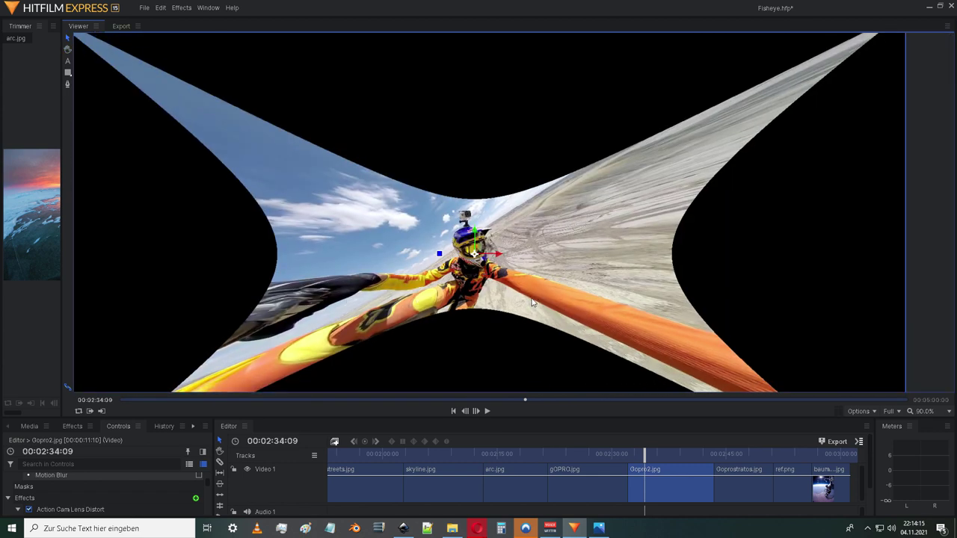
Inspect the corrected Gopro2.jpg closely, from the stretched arm in the corner to the rider's helmet and the outstretched arms
{"action": "scroll", "coordinate": [533, 302], "scroll_direction": "up", "scroll_amount": 1}
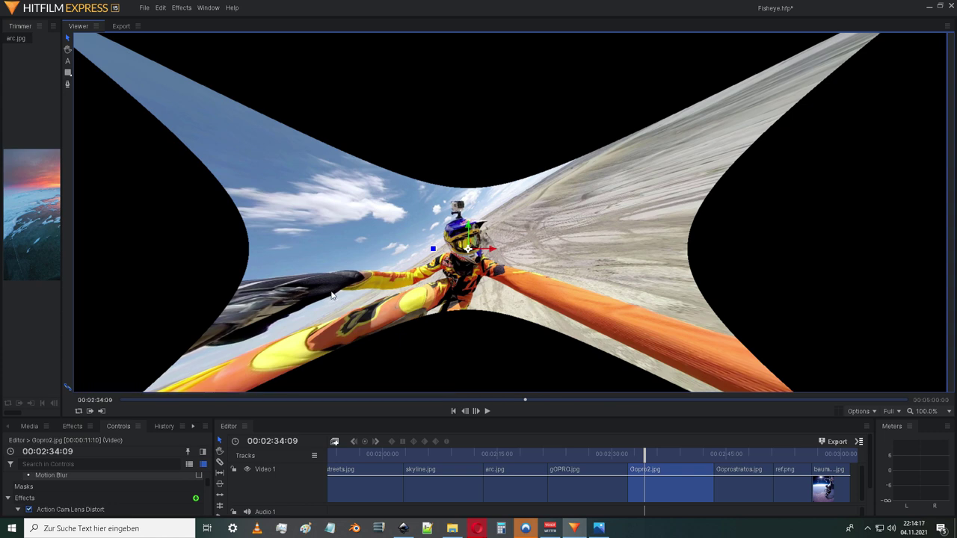
{"action": "left_click_drag", "start_coordinate": [354, 320], "coordinate": [589, 172]}
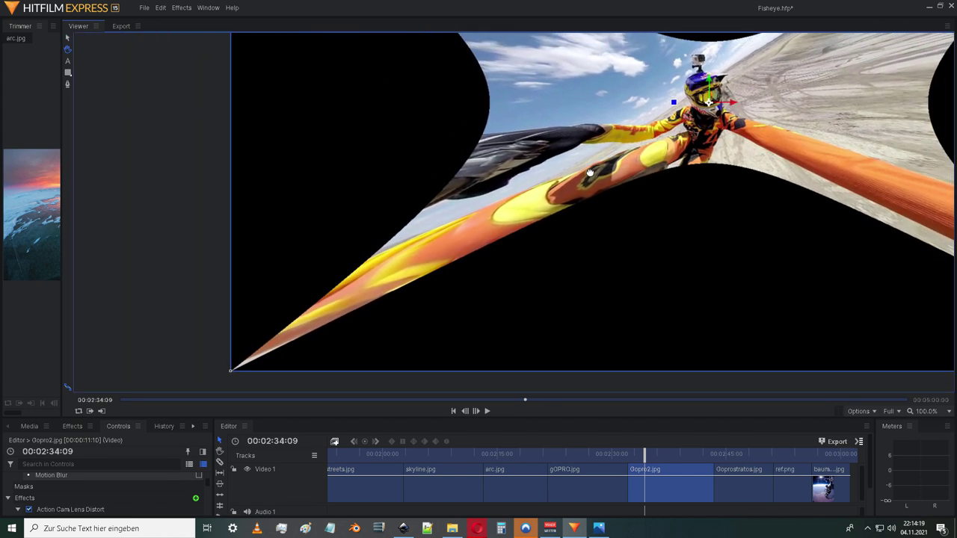
{"action": "scroll", "coordinate": [492, 262], "scroll_direction": "up", "scroll_amount": 3}
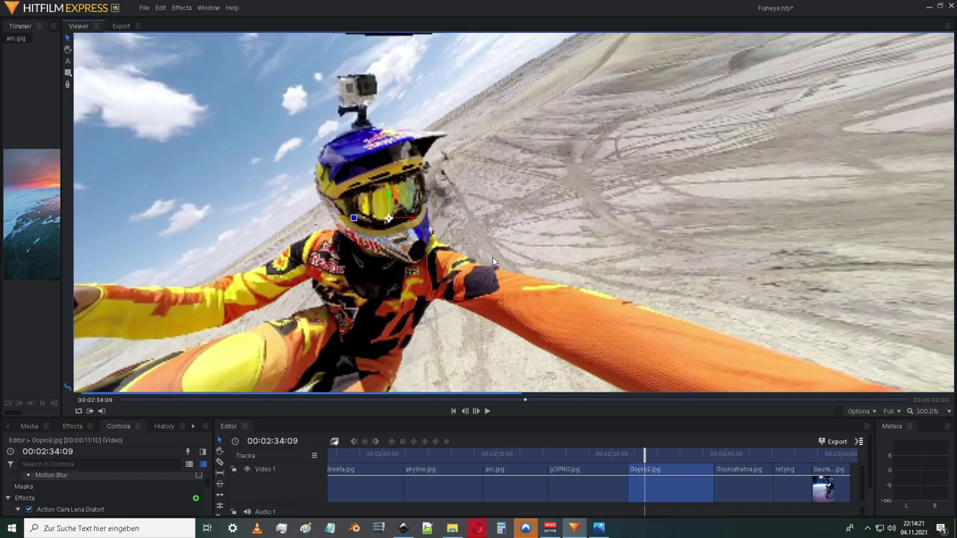
{"action": "scroll", "coordinate": [493, 262], "scroll_direction": "up", "scroll_amount": 1}
{"action": "left_click_drag", "start_coordinate": [390, 276], "coordinate": [489, 279]}
{"action": "scroll", "coordinate": [489, 280], "scroll_direction": "down", "scroll_amount": 1}
{"action": "left_click_drag", "start_coordinate": [405, 304], "coordinate": [444, 280]}
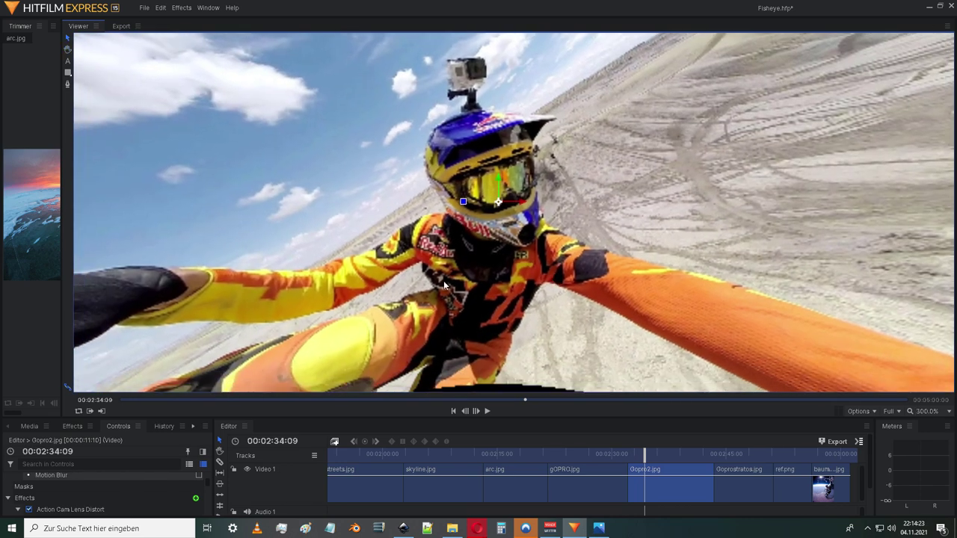
{"action": "scroll", "coordinate": [317, 274], "scroll_direction": "down", "scroll_amount": 2}
{"action": "scroll", "coordinate": [533, 229], "scroll_direction": "up", "scroll_amount": 1}
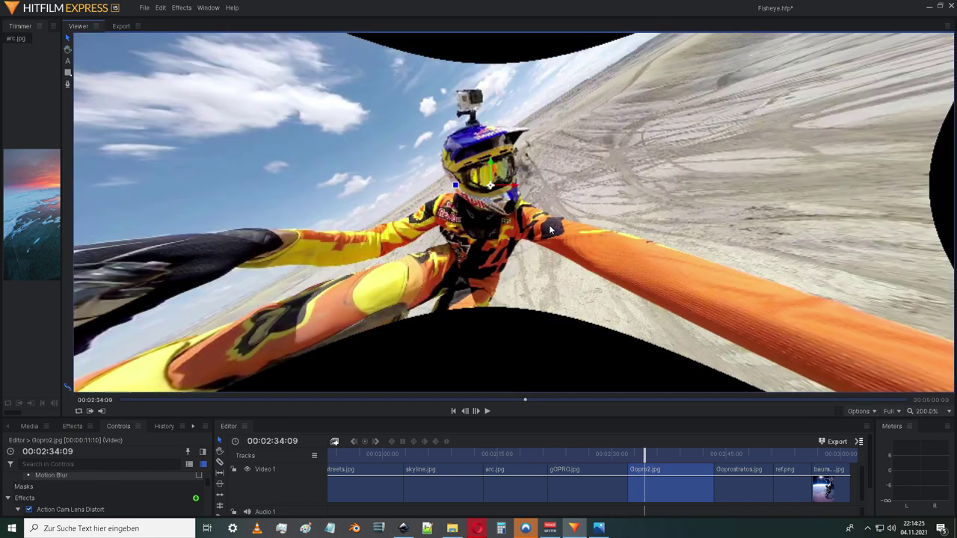
{"action": "scroll", "coordinate": [503, 277], "scroll_direction": "up", "scroll_amount": 1}
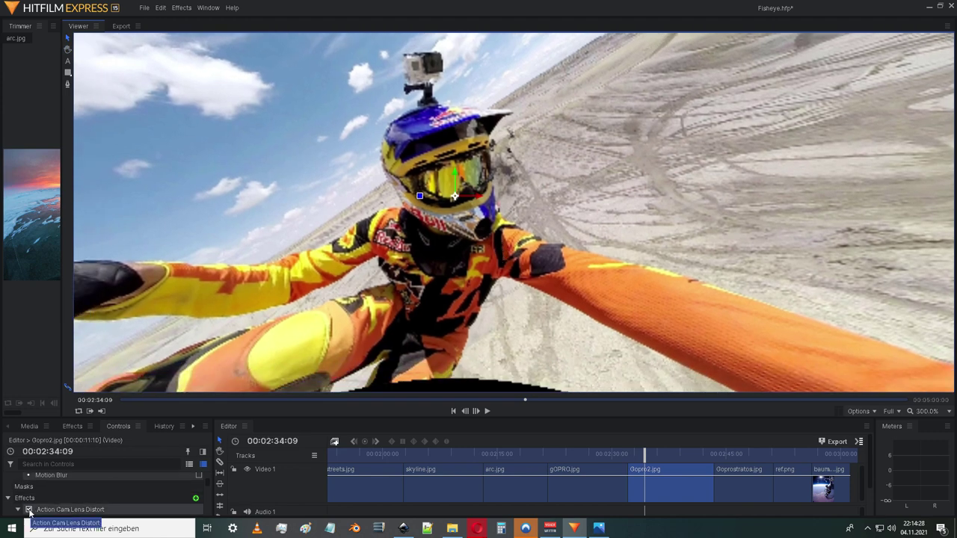
Disable the Action Cam Lens Distort effect on Gopro2.jpg and view the whole original image
{"action": "left_click", "coordinate": [29, 510]}
{"action": "scroll", "coordinate": [419, 190], "scroll_direction": "down", "scroll_amount": 4}
{"action": "scroll", "coordinate": [436, 298], "scroll_direction": "up", "scroll_amount": 2}
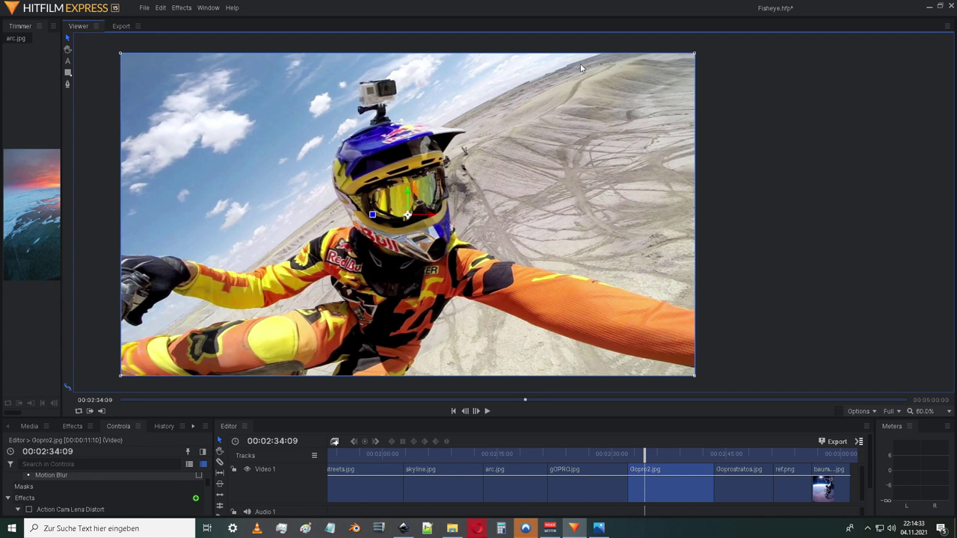
Move the playhead to Goprostratos.jpg at 00:02:45:12 and view the whole stratosphere image
{"action": "left_click_drag", "start_coordinate": [644, 454], "coordinate": [729, 455]}
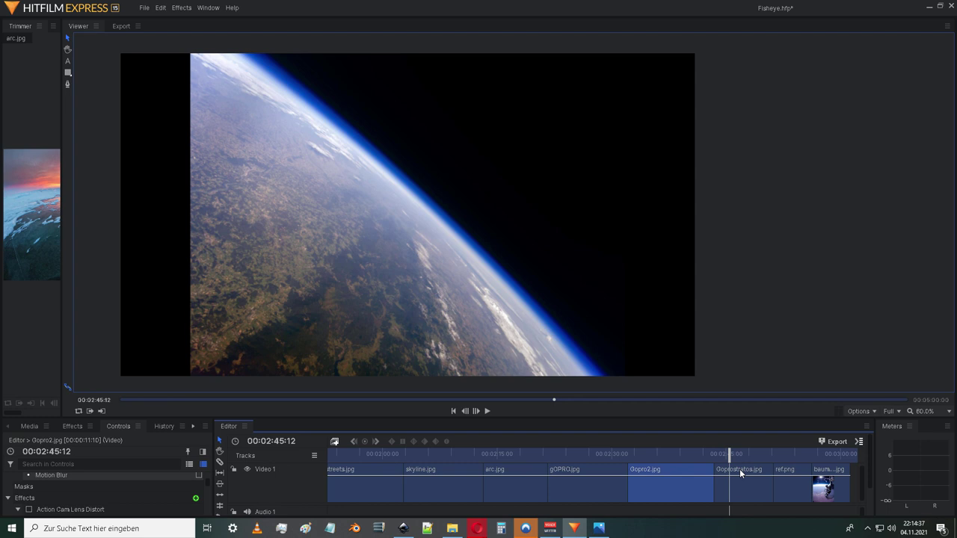
{"action": "scroll", "coordinate": [438, 268], "scroll_direction": "down", "scroll_amount": 2}
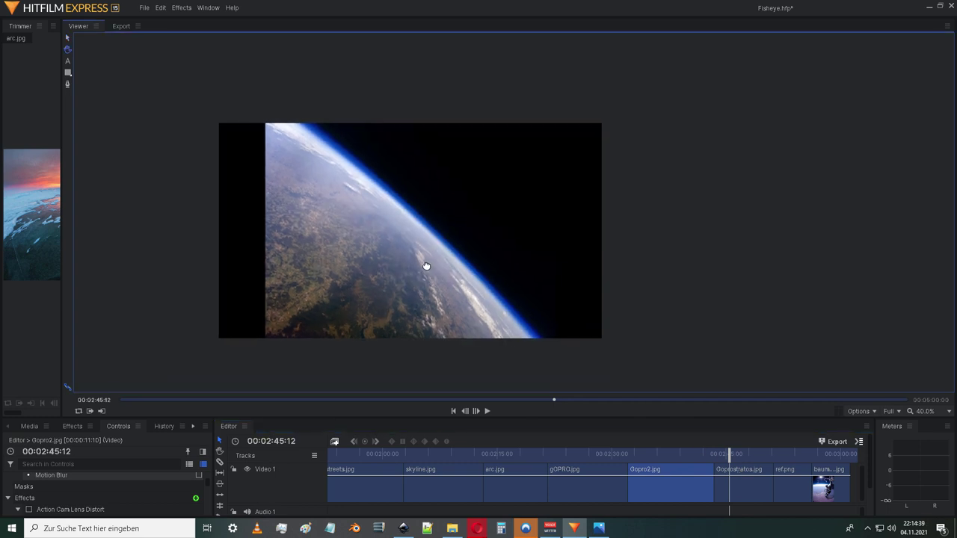
{"action": "left_click_drag", "start_coordinate": [426, 266], "coordinate": [398, 275]}
{"action": "scroll", "coordinate": [396, 259], "scroll_direction": "up", "scroll_amount": 1}
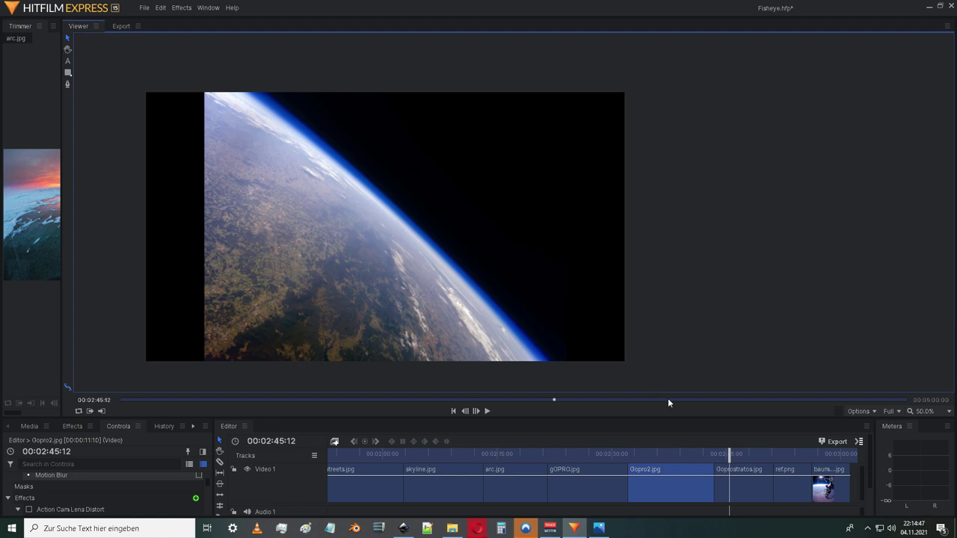
Move the playhead to ref.png at 00:02:52:29 and examine the stratosphere picture's source caption and surrounding search results
{"action": "left_click_drag", "start_coordinate": [729, 454], "coordinate": [787, 454]}
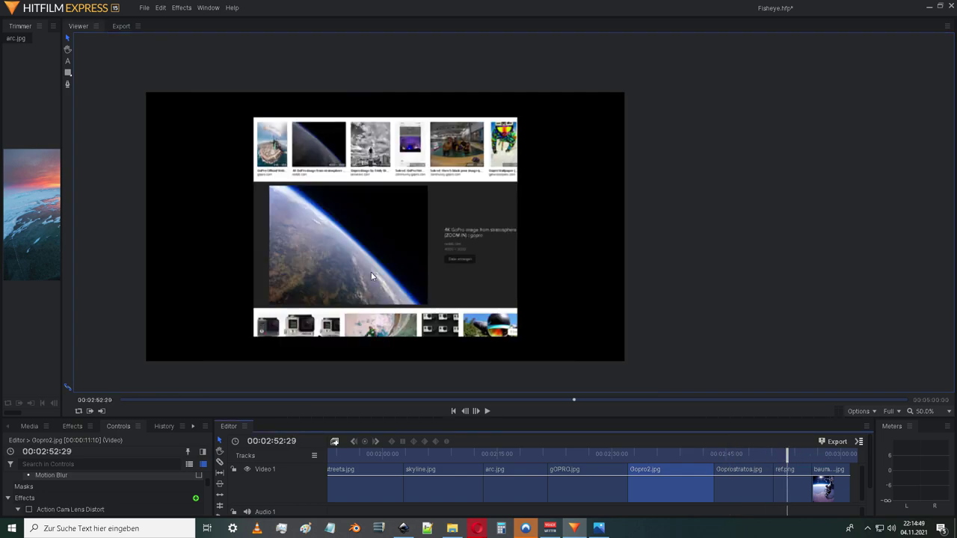
{"action": "scroll", "coordinate": [386, 279], "scroll_direction": "up", "scroll_amount": 3}
{"action": "scroll", "coordinate": [386, 280], "scroll_direction": "up", "scroll_amount": 3}
{"action": "scroll", "coordinate": [477, 285], "scroll_direction": "down", "scroll_amount": 4}
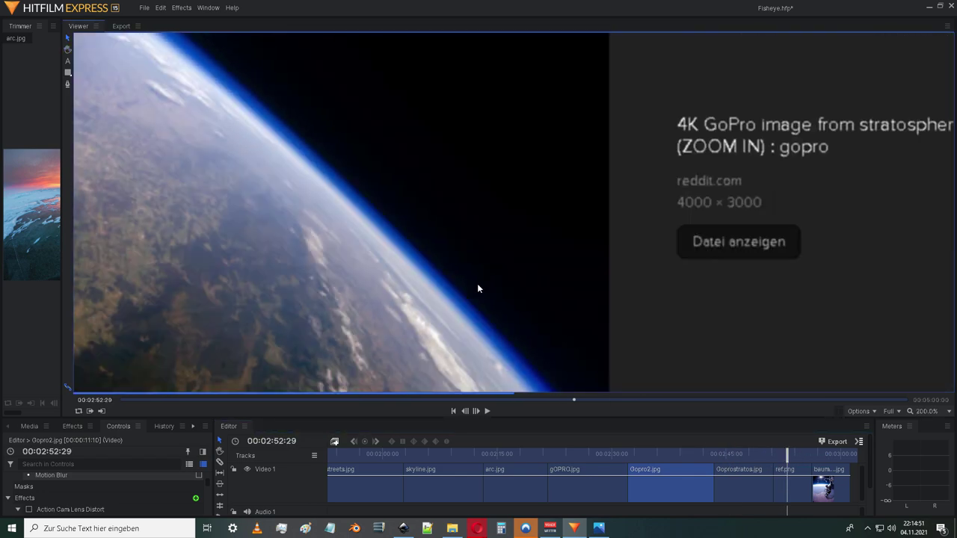
{"action": "scroll", "coordinate": [480, 286], "scroll_direction": "up", "scroll_amount": 3}
{"action": "left_click_drag", "start_coordinate": [494, 287], "coordinate": [412, 273]}
{"action": "scroll", "coordinate": [498, 259], "scroll_direction": "up", "scroll_amount": 4}
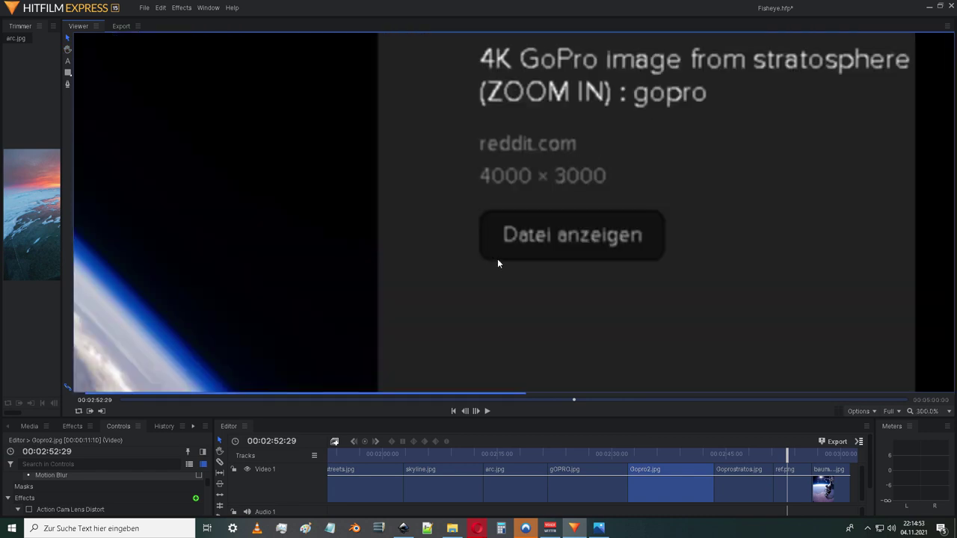
{"action": "left_click_drag", "start_coordinate": [544, 236], "coordinate": [497, 270]}
{"action": "scroll", "coordinate": [442, 296], "scroll_direction": "down", "scroll_amount": 3}
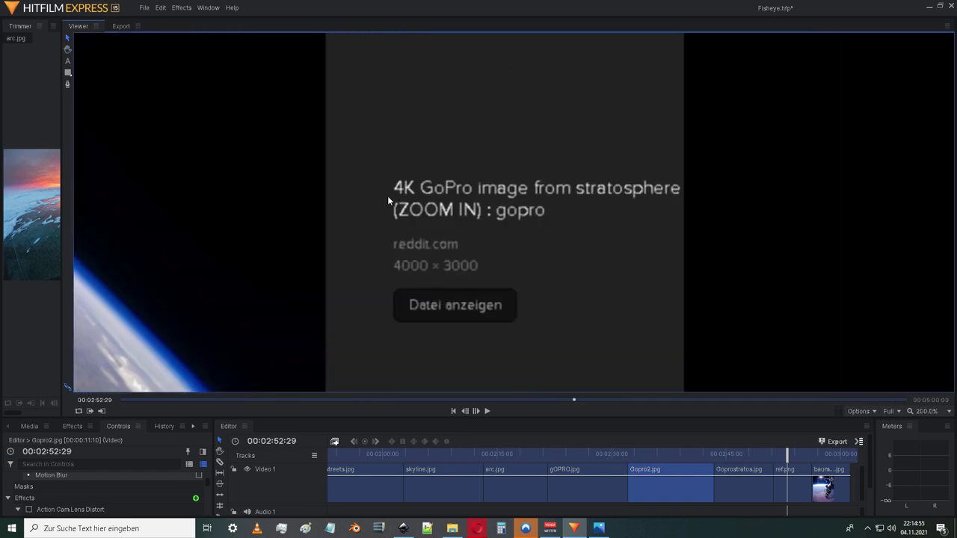
{"action": "left_click_drag", "start_coordinate": [483, 233], "coordinate": [635, 228]}
{"action": "scroll", "coordinate": [496, 230], "scroll_direction": "down", "scroll_amount": 4}
{"action": "left_click_drag", "start_coordinate": [406, 261], "coordinate": [480, 245]}
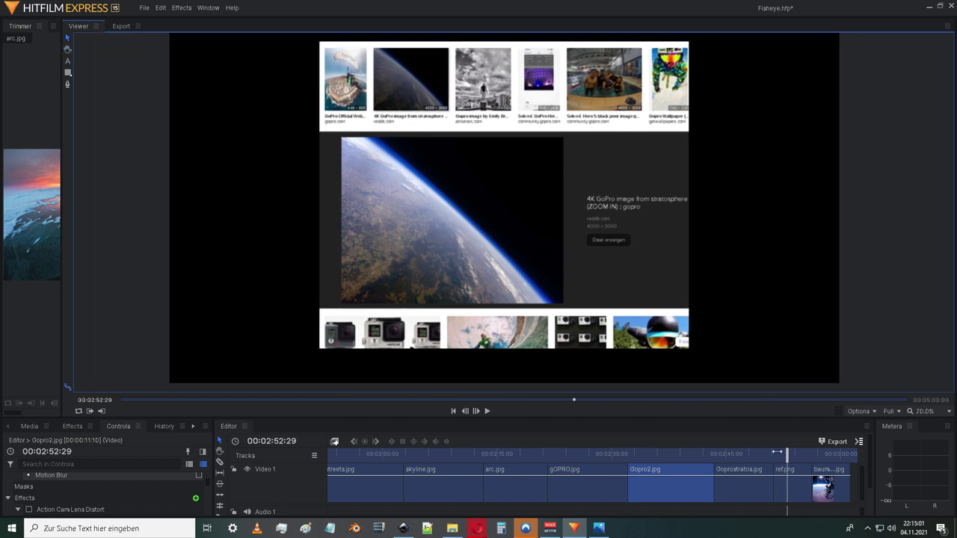
Return the playhead to 00:02:45:12, select the Goprostratos.jpg clip and examine the horizon's curvature in the original image
{"action": "left_click_drag", "start_coordinate": [777, 451], "coordinate": [729, 454]}
{"action": "left_click", "coordinate": [731, 473]}
{"action": "scroll", "coordinate": [518, 225], "scroll_direction": "down", "scroll_amount": 3}
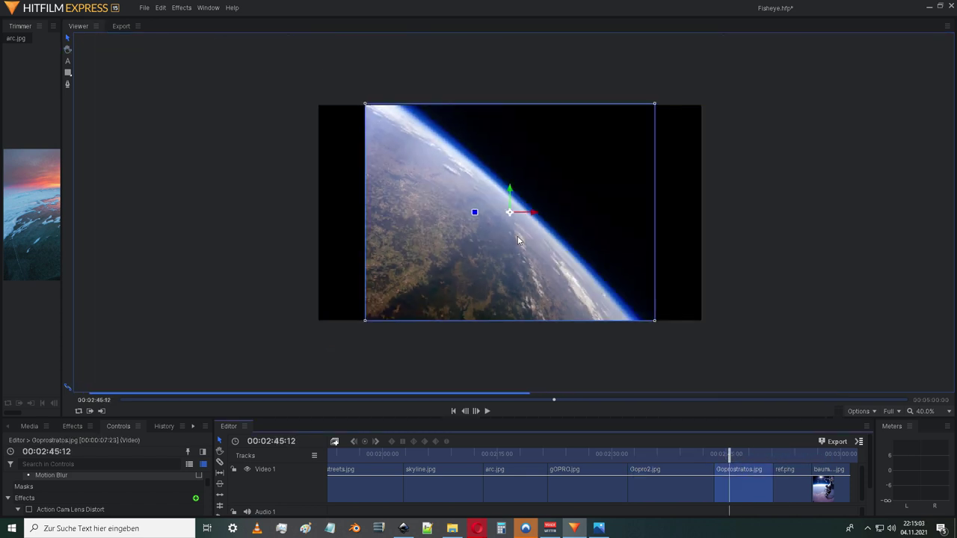
{"action": "scroll", "coordinate": [523, 235], "scroll_direction": "up", "scroll_amount": 3}
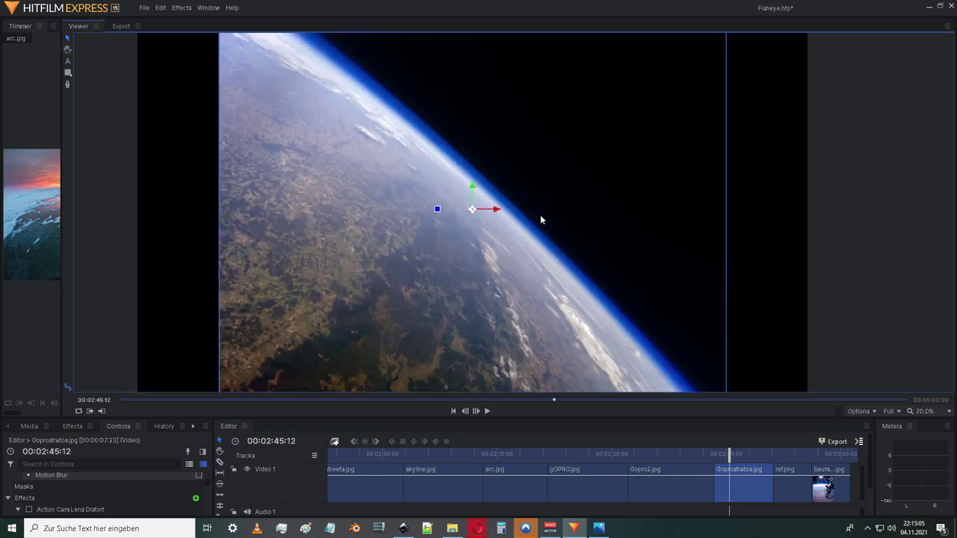
{"action": "left_click_drag", "start_coordinate": [501, 266], "coordinate": [485, 274]}
{"action": "scroll", "coordinate": [485, 274], "scroll_direction": "down", "scroll_amount": 1}
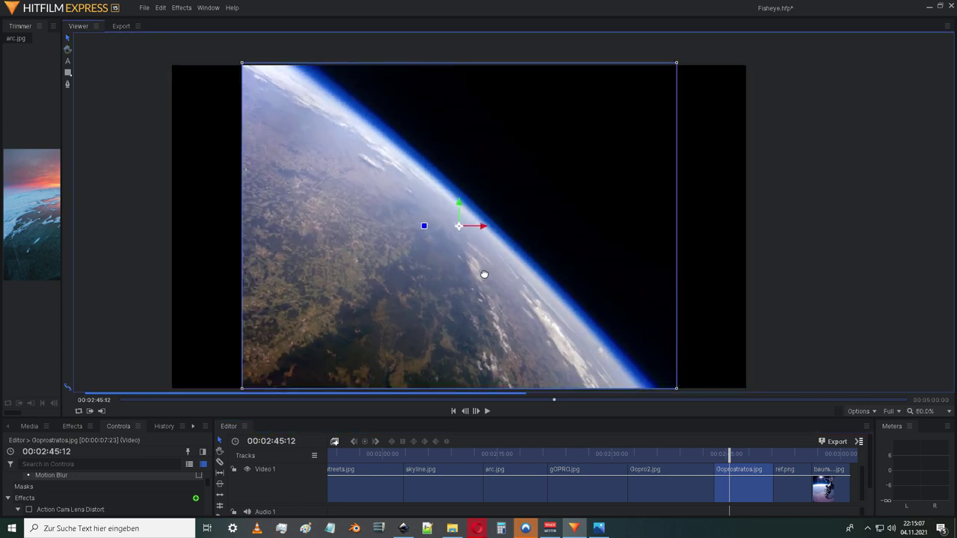
{"action": "scroll", "coordinate": [485, 274], "scroll_direction": "down", "scroll_amount": 1}
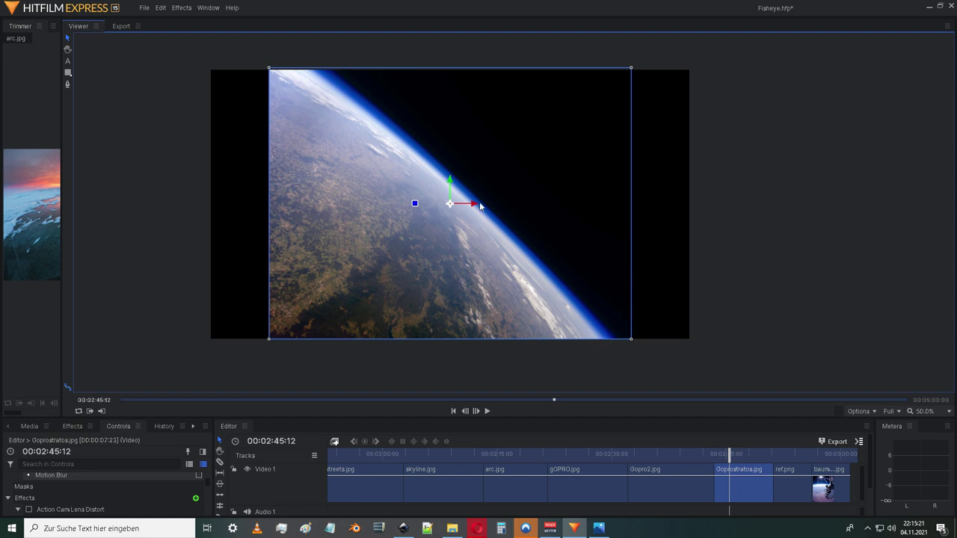
{"action": "left_click_drag", "start_coordinate": [472, 202], "coordinate": [473, 206]}
{"action": "left_click", "coordinate": [483, 211]}
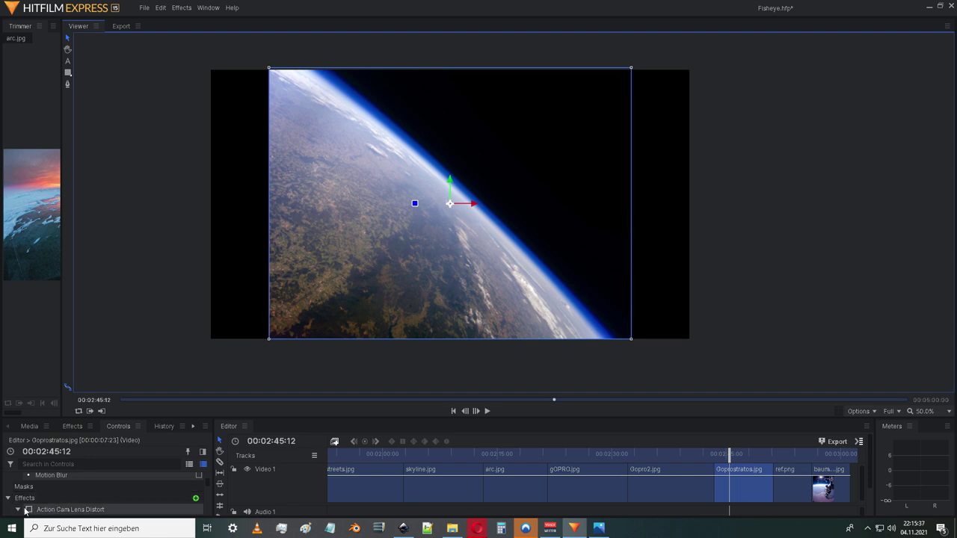
Enable the Action Cam Lens Distort effect on Goprostratos.jpg and examine the corrected horizon at different magnifications
{"action": "left_click", "coordinate": [28, 509]}
{"action": "left_click_drag", "start_coordinate": [523, 226], "coordinate": [418, 237]}
{"action": "scroll", "coordinate": [349, 185], "scroll_direction": "up", "scroll_amount": 4}
{"action": "scroll", "coordinate": [417, 236], "scroll_direction": "down", "scroll_amount": 2}
{"action": "scroll", "coordinate": [468, 248], "scroll_direction": "down", "scroll_amount": 3}
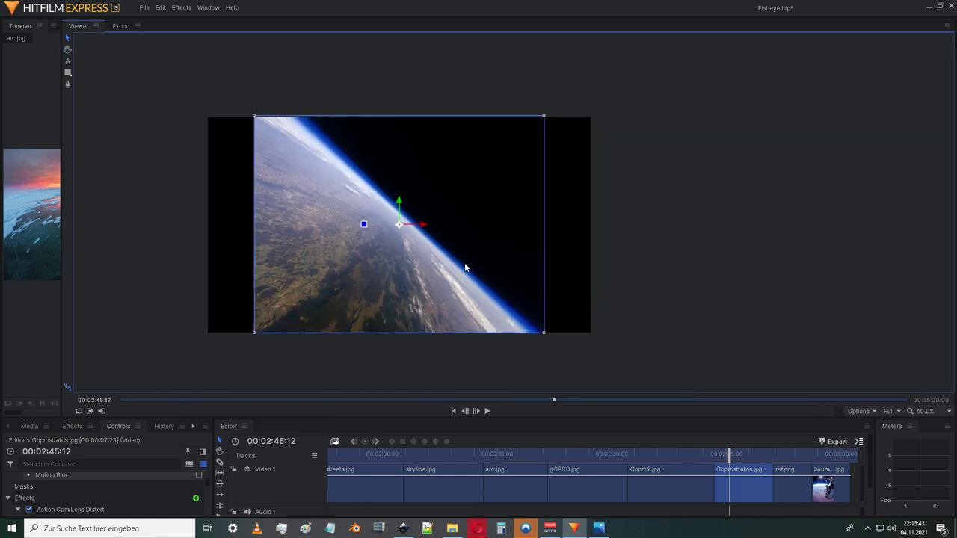
{"action": "scroll", "coordinate": [394, 160], "scroll_direction": "up", "scroll_amount": 3}
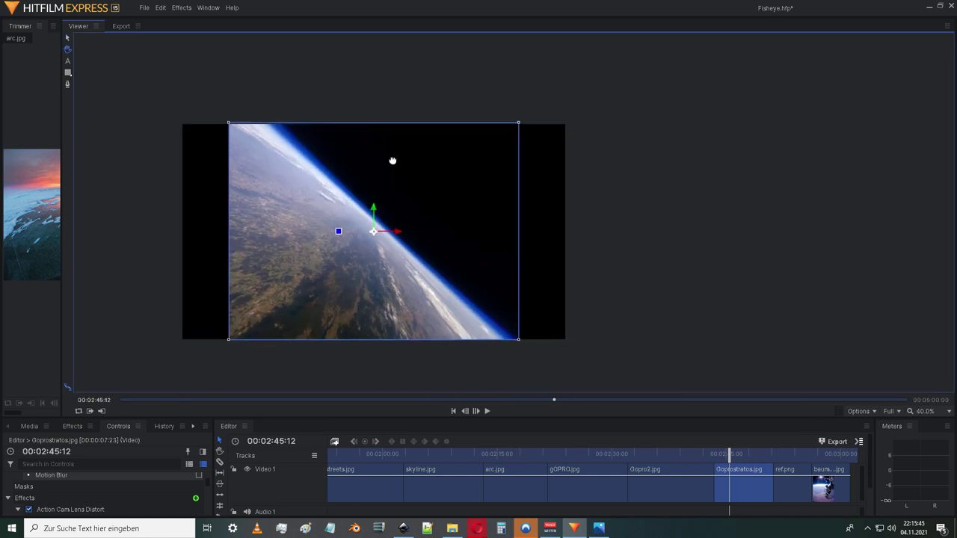
{"action": "scroll", "coordinate": [379, 235], "scroll_direction": "up", "scroll_amount": 2}
{"action": "scroll", "coordinate": [341, 235], "scroll_direction": "down", "scroll_amount": 5}
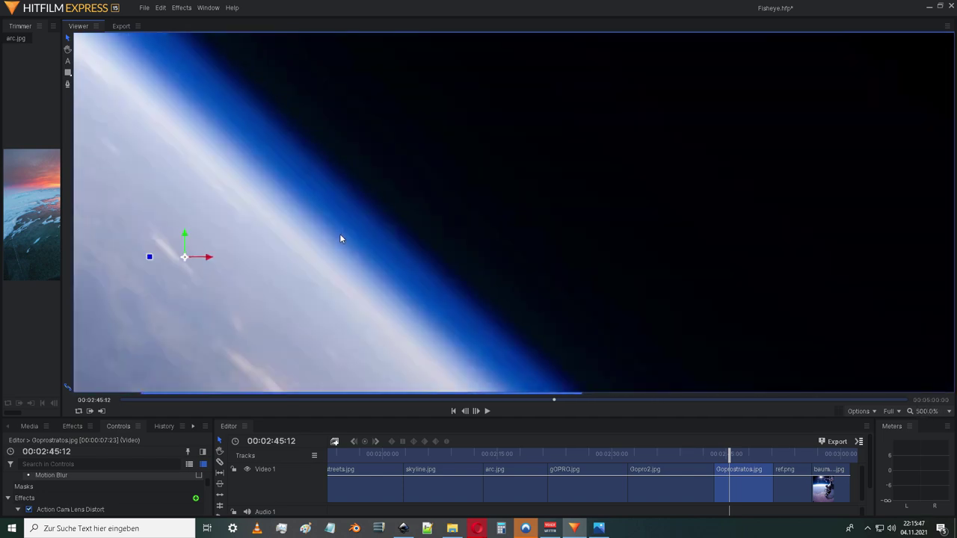
{"action": "left_click_drag", "start_coordinate": [369, 245], "coordinate": [390, 246]}
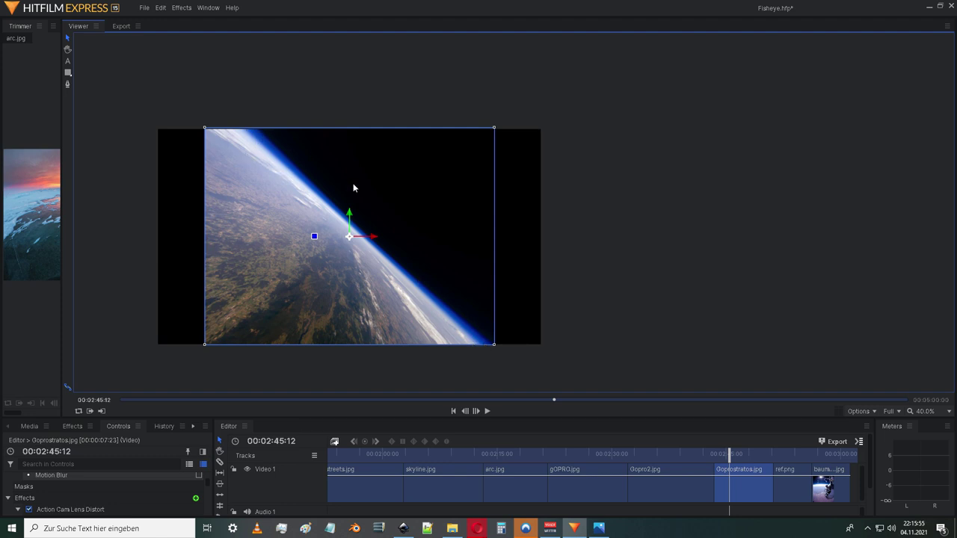
{"action": "scroll", "coordinate": [333, 245], "scroll_direction": "up", "scroll_amount": 6}
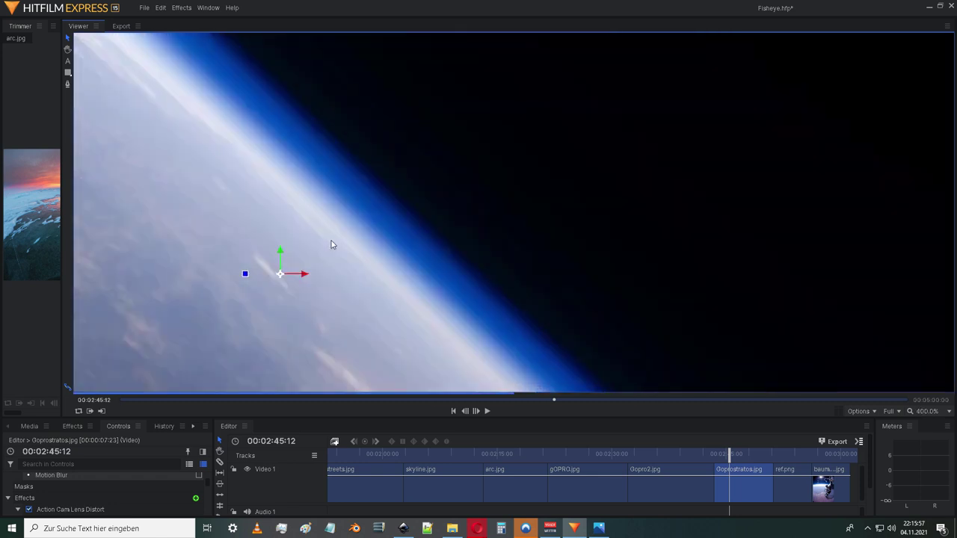
{"action": "scroll", "coordinate": [332, 245], "scroll_direction": "down", "scroll_amount": 6}
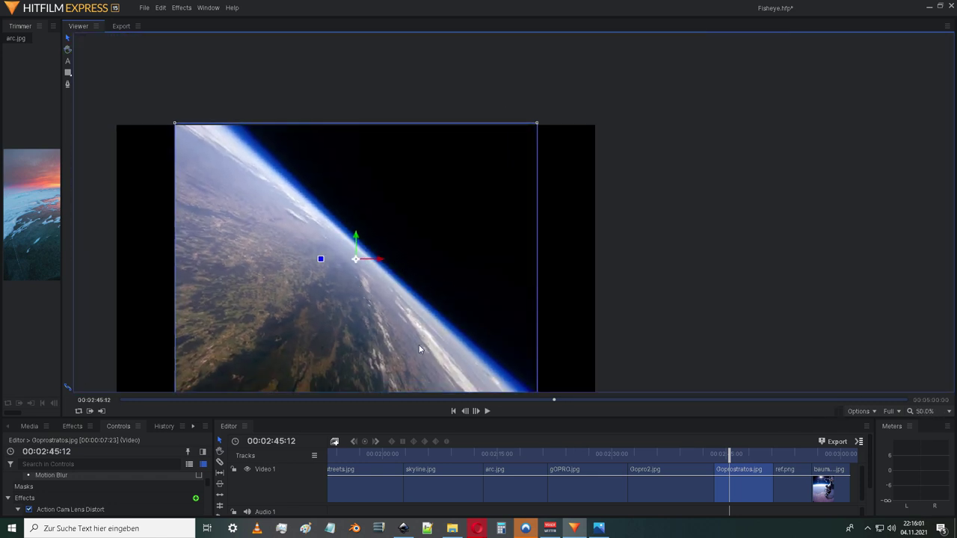
{"action": "left_click_drag", "start_coordinate": [436, 343], "coordinate": [435, 305]}
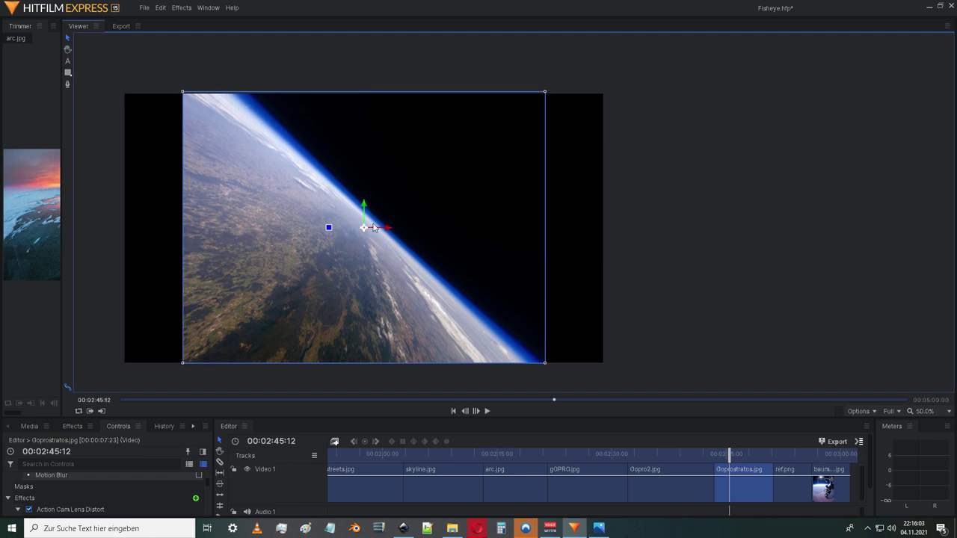
Toggle Action Cam Lens Distort on Goprostratos.jpg repeatedly to compare the original and corrected horizon, leaving the effect off
{"action": "left_click", "coordinate": [30, 510]}
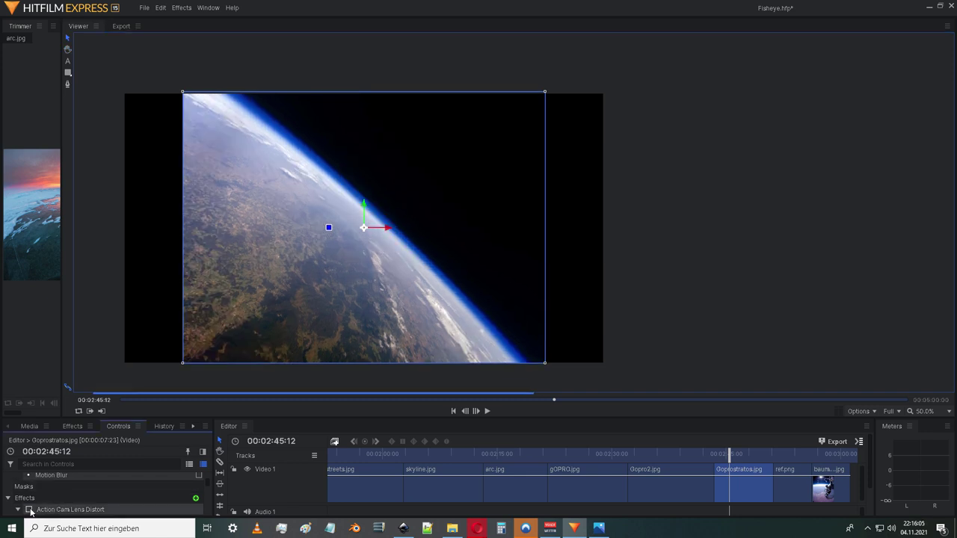
{"action": "left_click", "coordinate": [29, 510]}
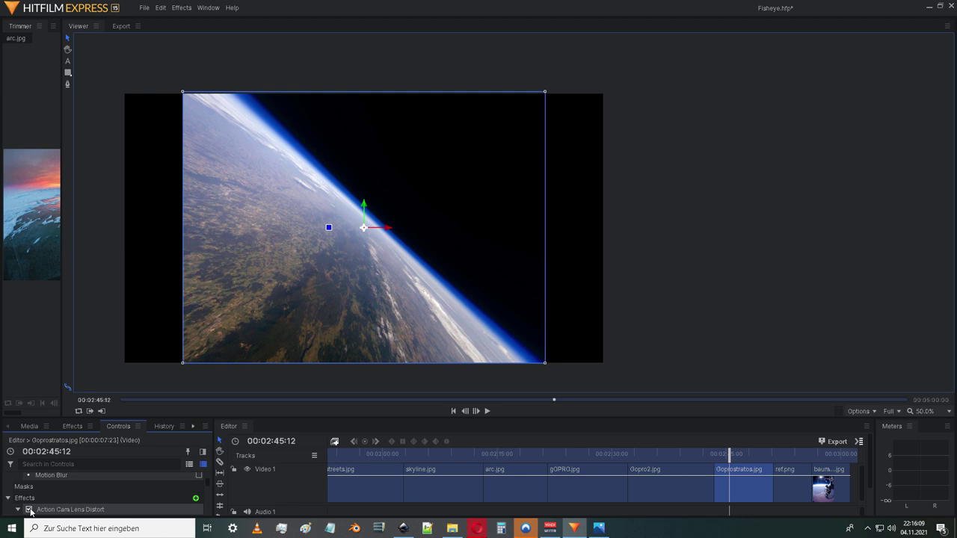
{"action": "left_click", "coordinate": [30, 510]}
{"action": "left_click", "coordinate": [30, 510]}
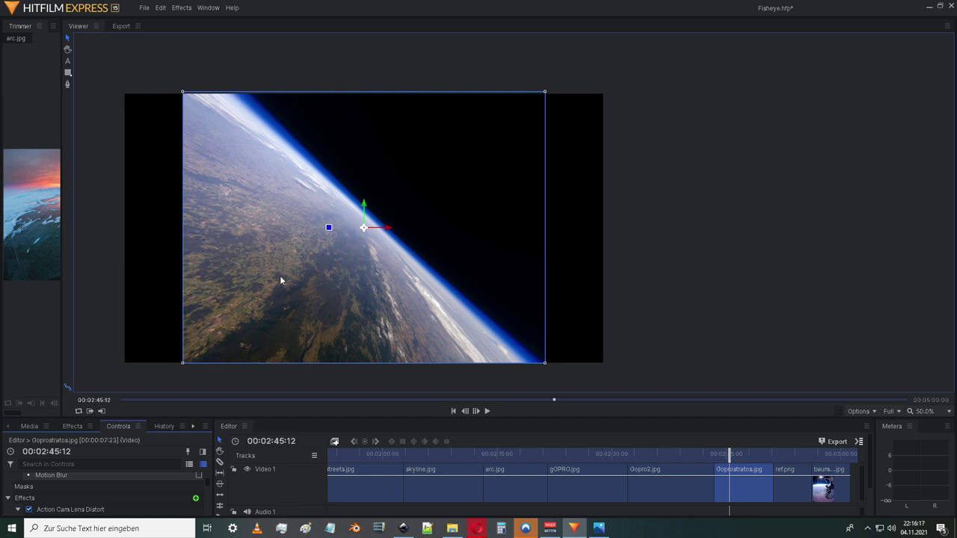
{"action": "left_click", "coordinate": [30, 510]}
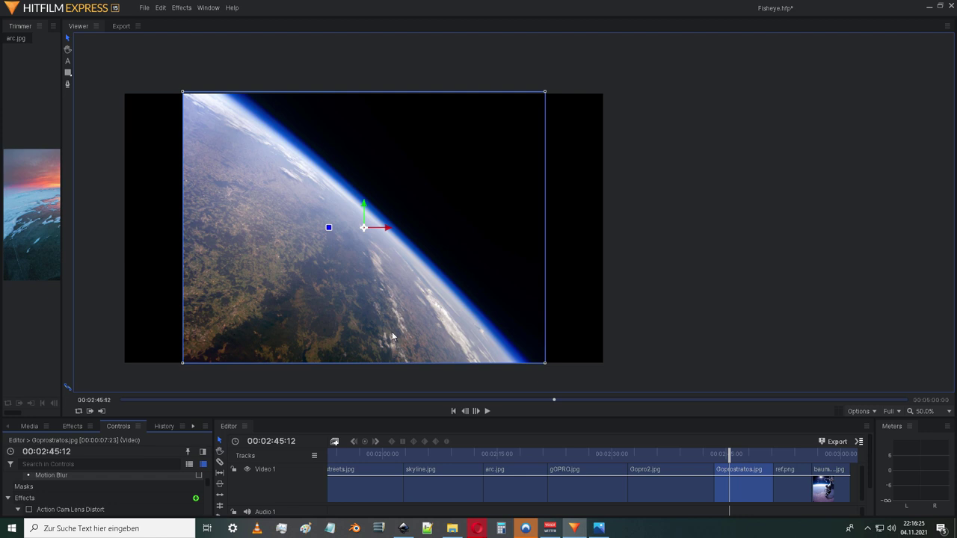
{"action": "left_click", "coordinate": [29, 510]}
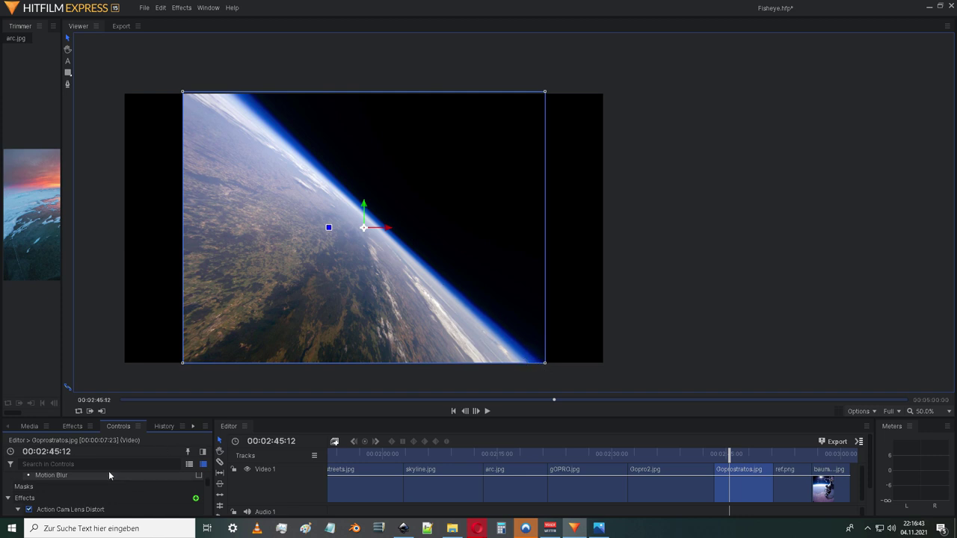
{"action": "left_click", "coordinate": [30, 510]}
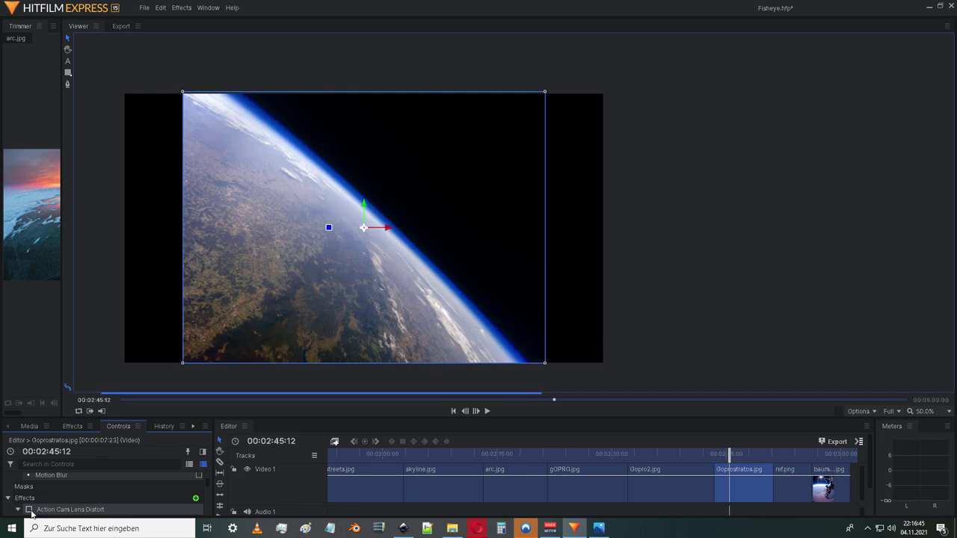
{"action": "left_click", "coordinate": [30, 510]}
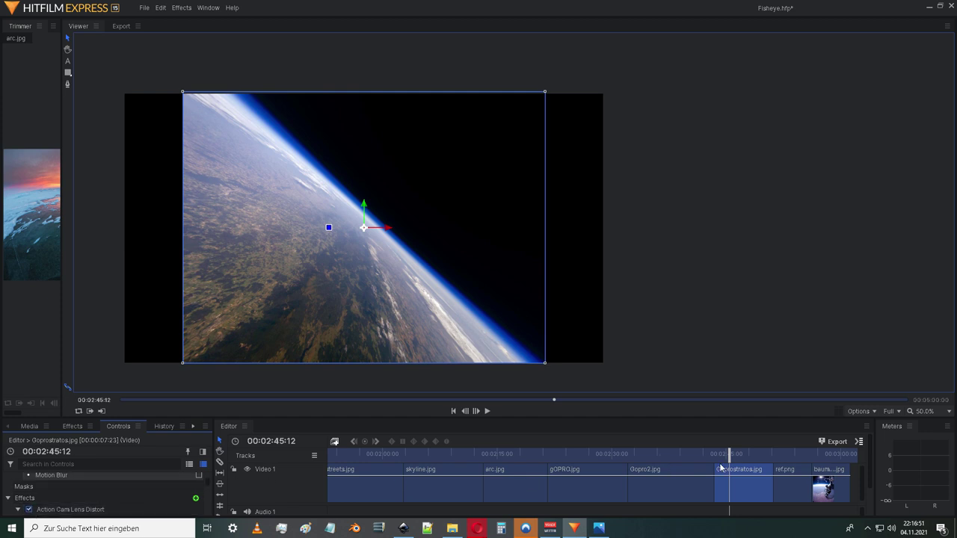
{"action": "left_click", "coordinate": [30, 510]}
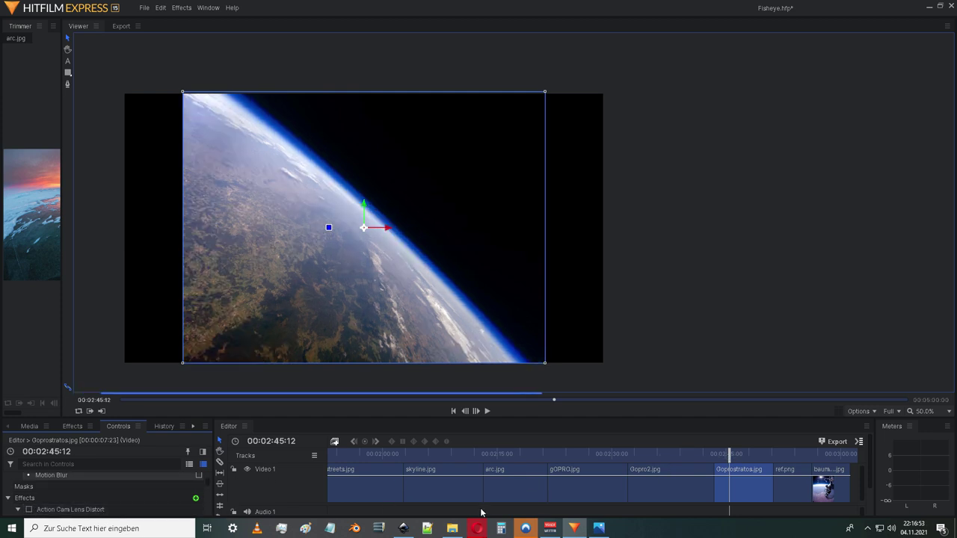
Enable Action Cam Lens Distort on the baumgarttner.jpg clip at 00:02:58:02 and examine the corrected capsule and horizon at different magnifications
{"action": "left_click_drag", "start_coordinate": [729, 453], "coordinate": [827, 454]}
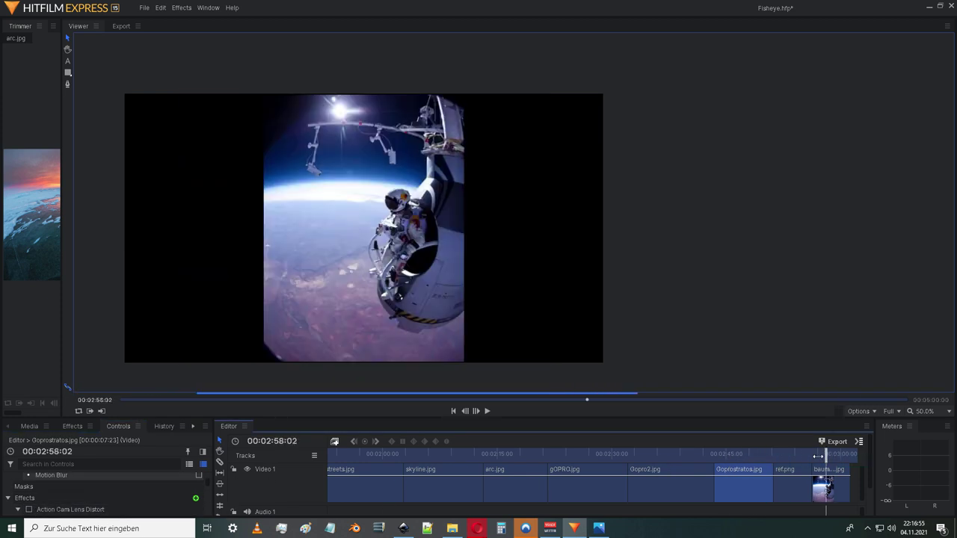
{"action": "left_click", "coordinate": [404, 239]}
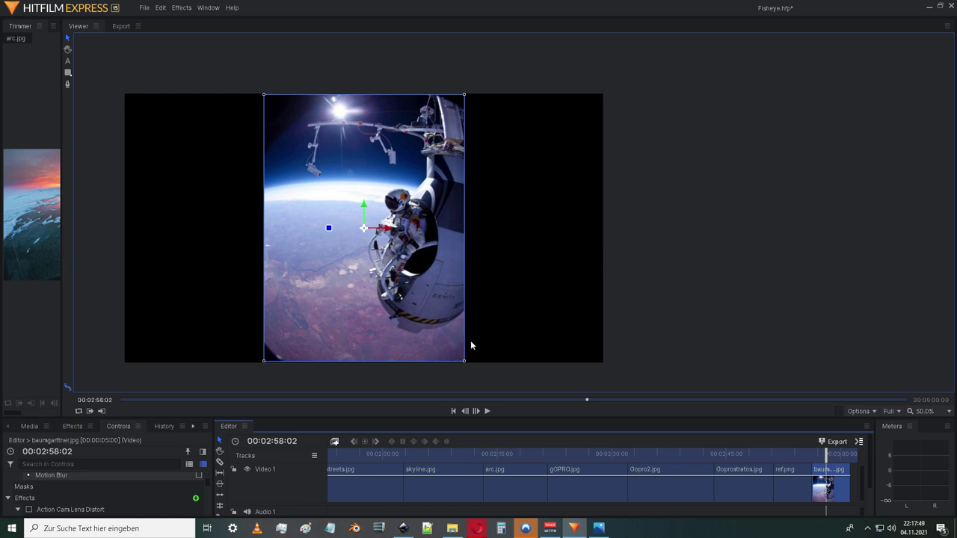
{"action": "left_click", "coordinate": [28, 509]}
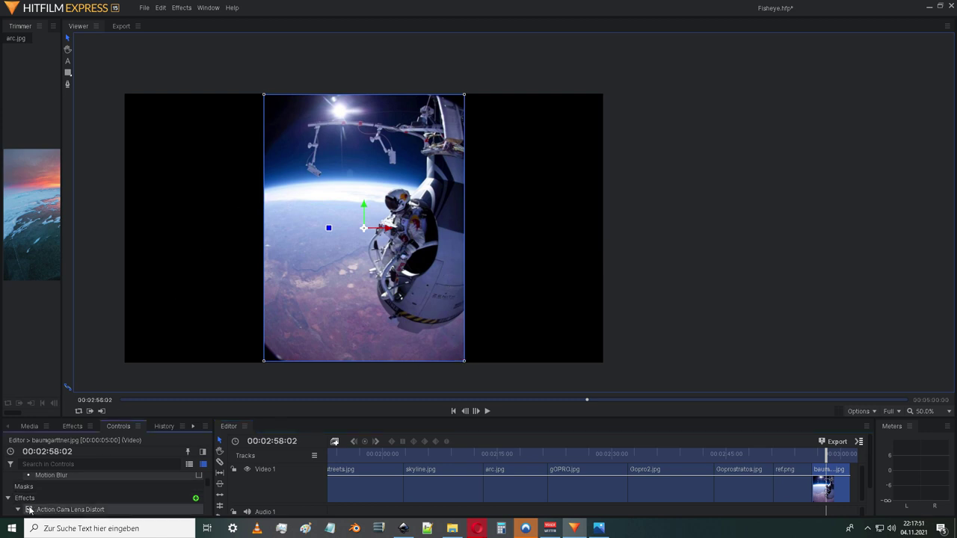
{"action": "scroll", "coordinate": [325, 221], "scroll_direction": "up", "scroll_amount": 3}
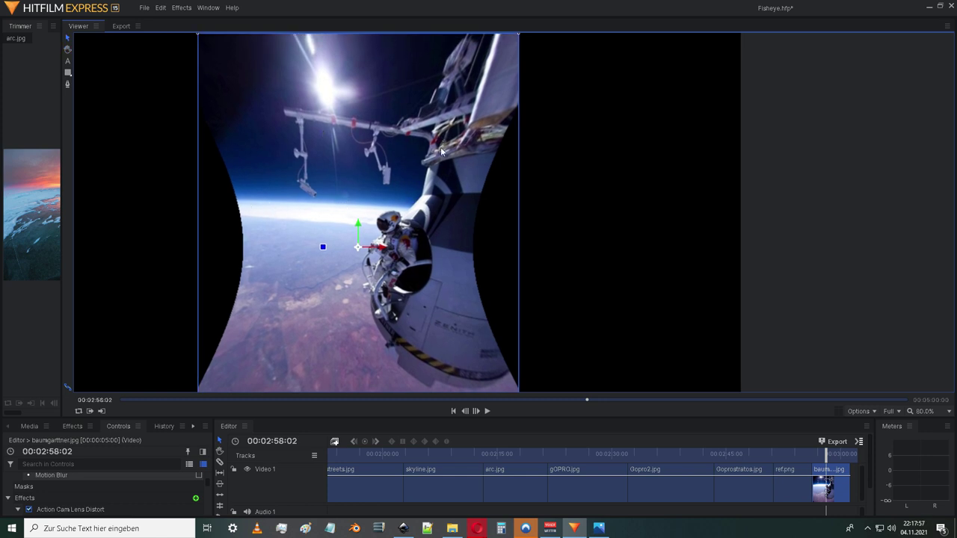
{"action": "left_click_drag", "start_coordinate": [423, 304], "coordinate": [407, 245]}
{"action": "scroll", "coordinate": [367, 235], "scroll_direction": "up", "scroll_amount": 3}
{"action": "scroll", "coordinate": [367, 235], "scroll_direction": "down", "scroll_amount": 2}
{"action": "scroll", "coordinate": [407, 245], "scroll_direction": "down", "scroll_amount": 2}
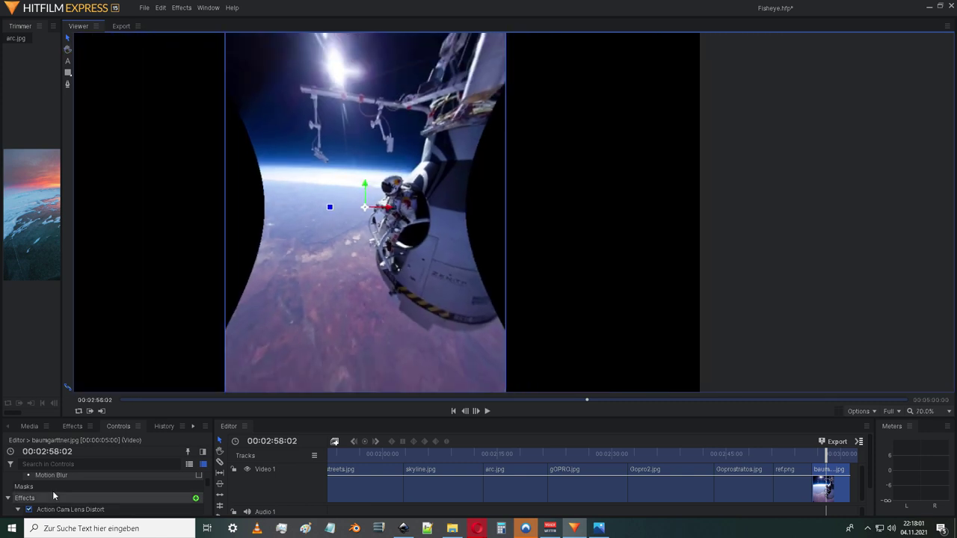
Disable Action Cam Lens Distort on baumgarttner.jpg and examine the astronaut, capsule and horizon in the original image up close
{"action": "left_click", "coordinate": [28, 513]}
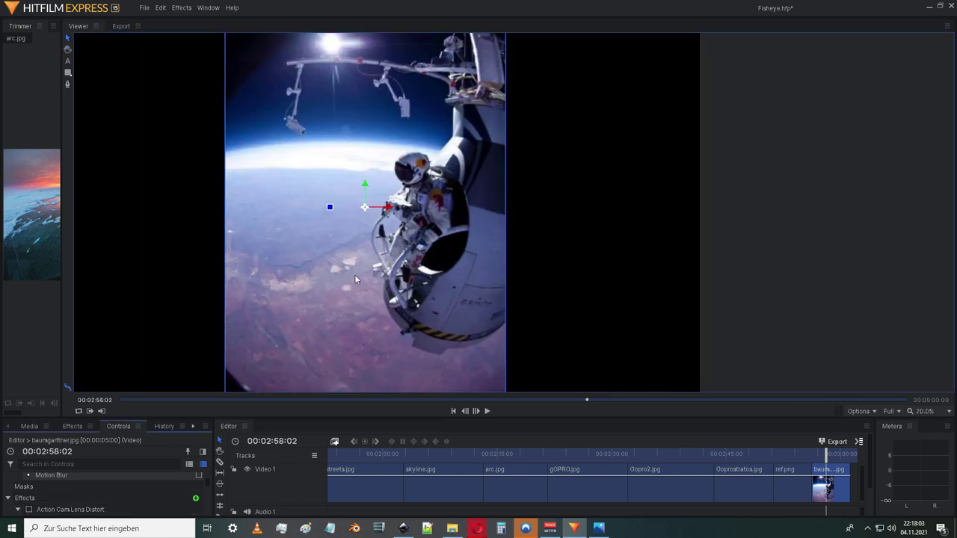
{"action": "scroll", "coordinate": [358, 280], "scroll_direction": "up", "scroll_amount": 2}
{"action": "left_click_drag", "start_coordinate": [397, 249], "coordinate": [355, 234]}
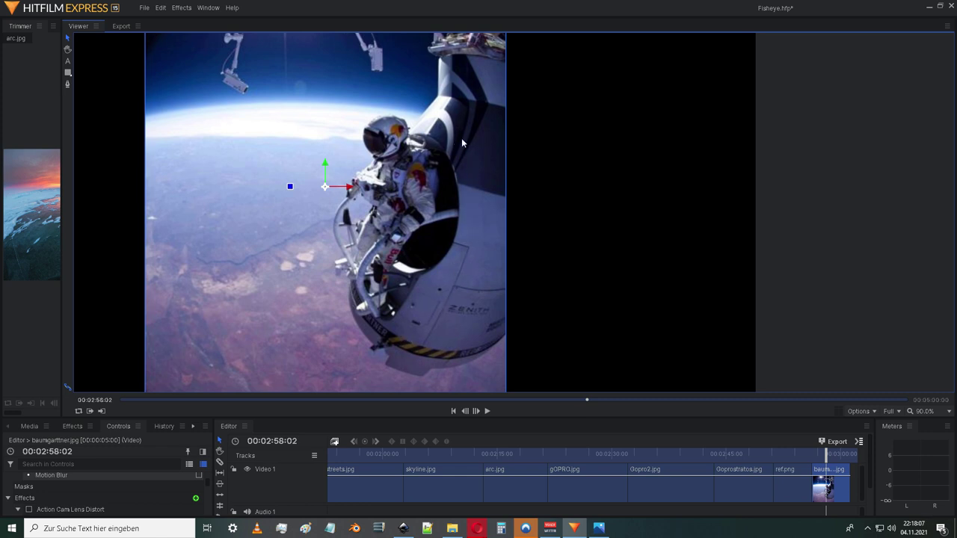
{"action": "scroll", "coordinate": [412, 258], "scroll_direction": "down", "scroll_amount": 1}
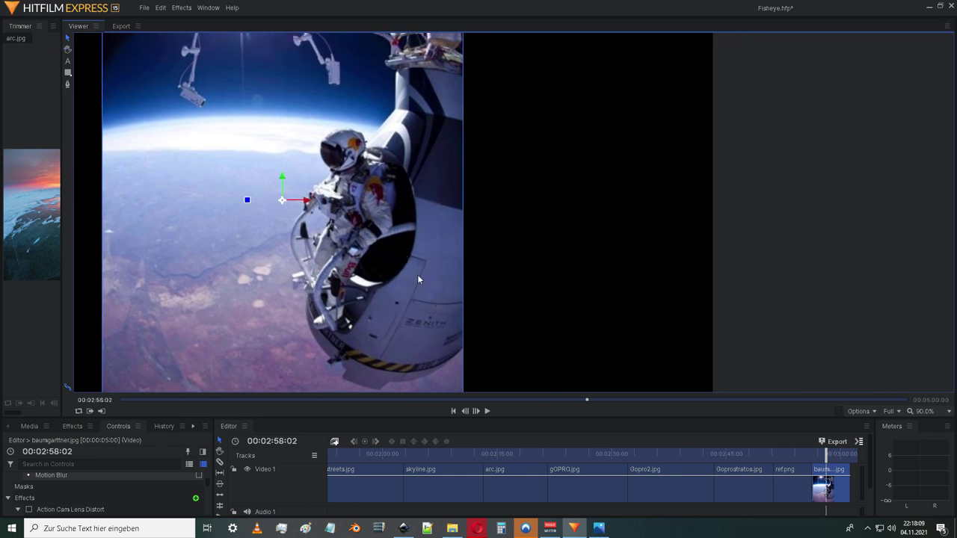
{"action": "scroll", "coordinate": [417, 274], "scroll_direction": "down", "scroll_amount": 1}
{"action": "scroll", "coordinate": [418, 274], "scroll_direction": "up", "scroll_amount": 2}
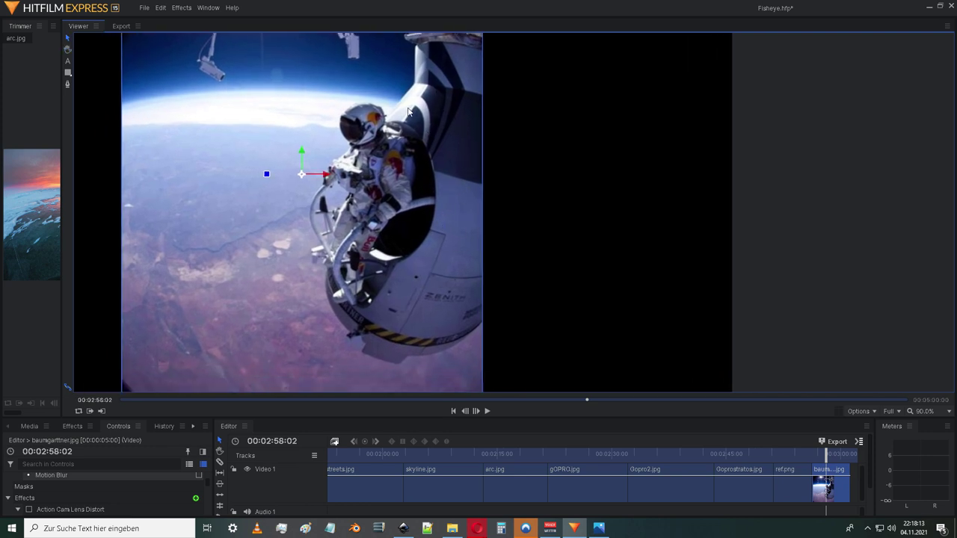
Re-enable Action Cam Lens Distort on baumgarttner.jpg and inspect the astronaut and capsule in the corrected image up close
{"action": "left_click", "coordinate": [29, 509]}
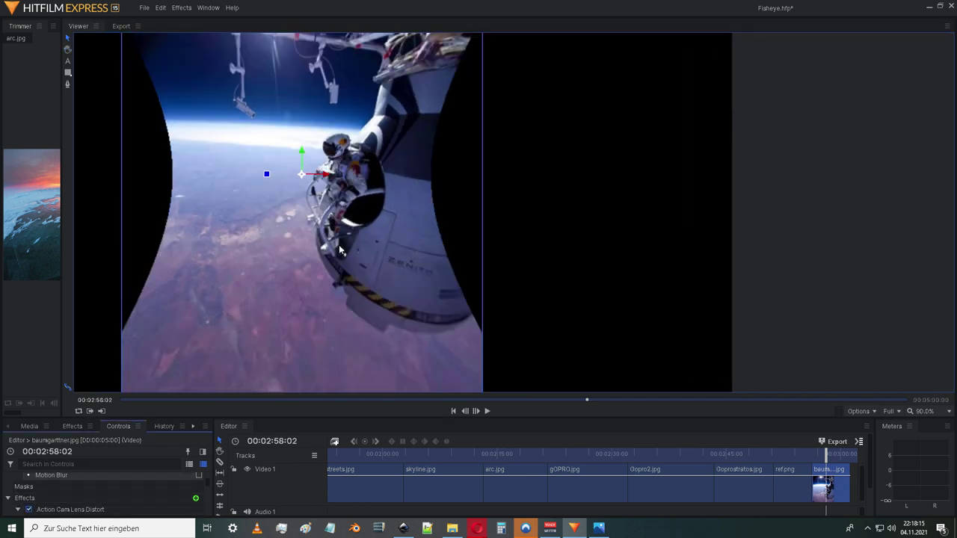
{"action": "left_click_drag", "start_coordinate": [386, 244], "coordinate": [411, 263]}
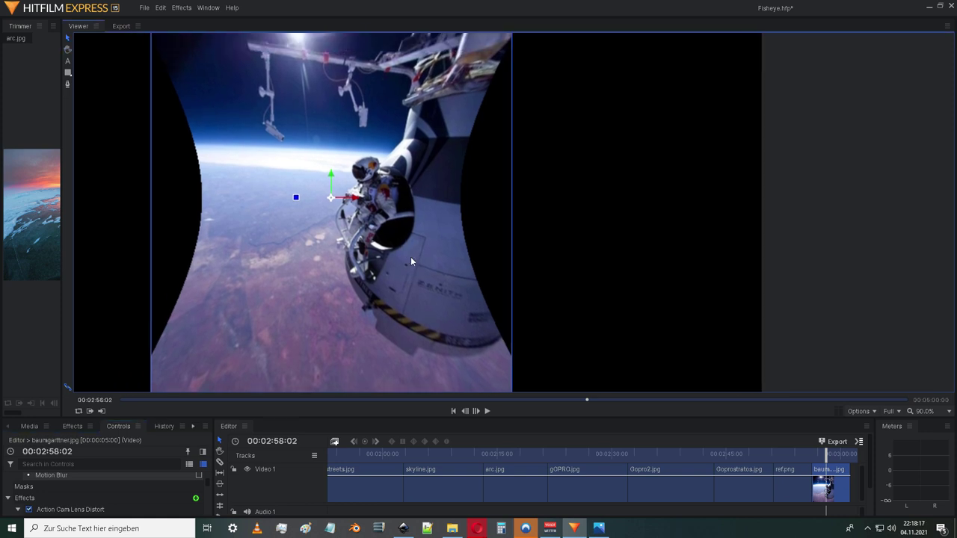
{"action": "scroll", "coordinate": [405, 206], "scroll_direction": "up", "scroll_amount": 3}
{"action": "left_click_drag", "start_coordinate": [383, 207], "coordinate": [388, 213]}
{"action": "scroll", "coordinate": [387, 213], "scroll_direction": "down", "scroll_amount": 4}
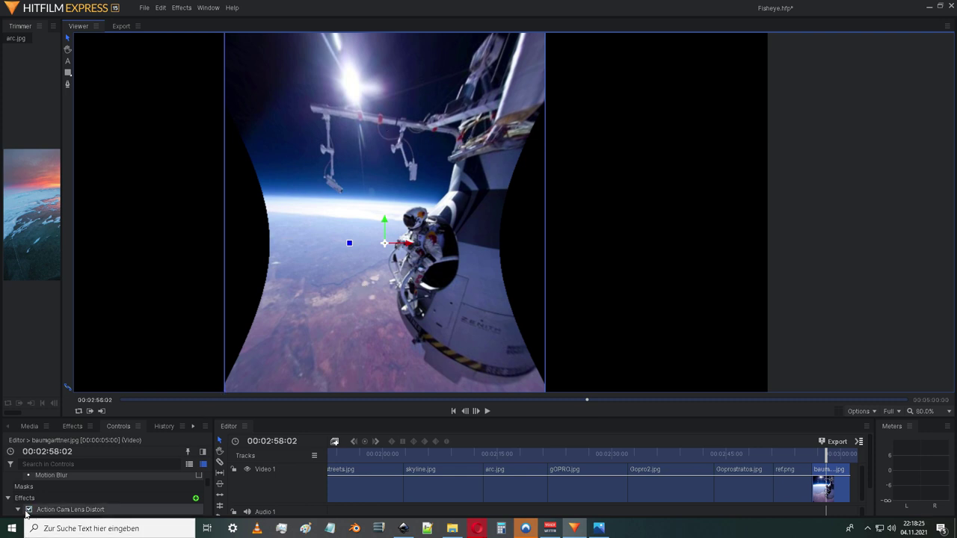
Toggle Action Cam Lens Distort to compare the camera boom above the capsule in both versions, leaving the effect on
{"action": "left_click", "coordinate": [30, 510]}
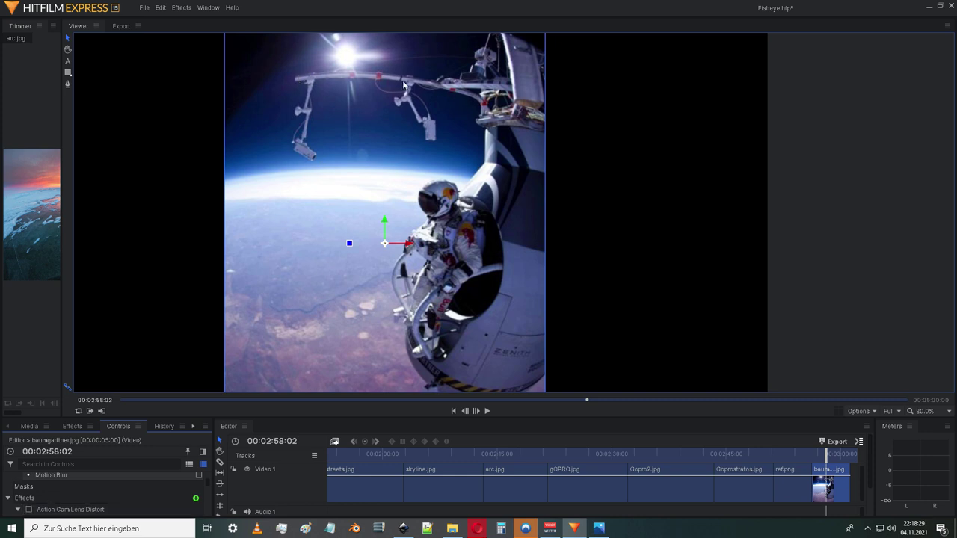
{"action": "left_click", "coordinate": [29, 509]}
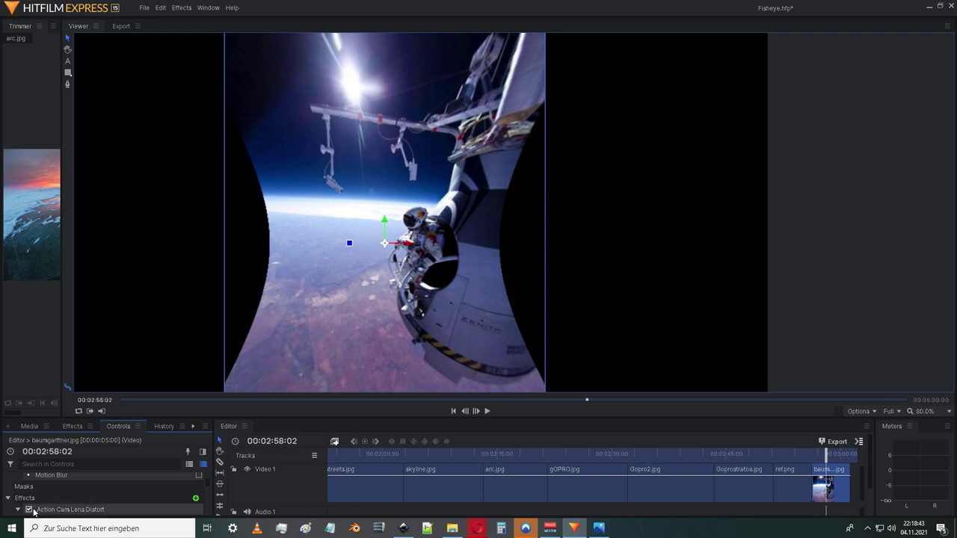
{"action": "left_click", "coordinate": [30, 509]}
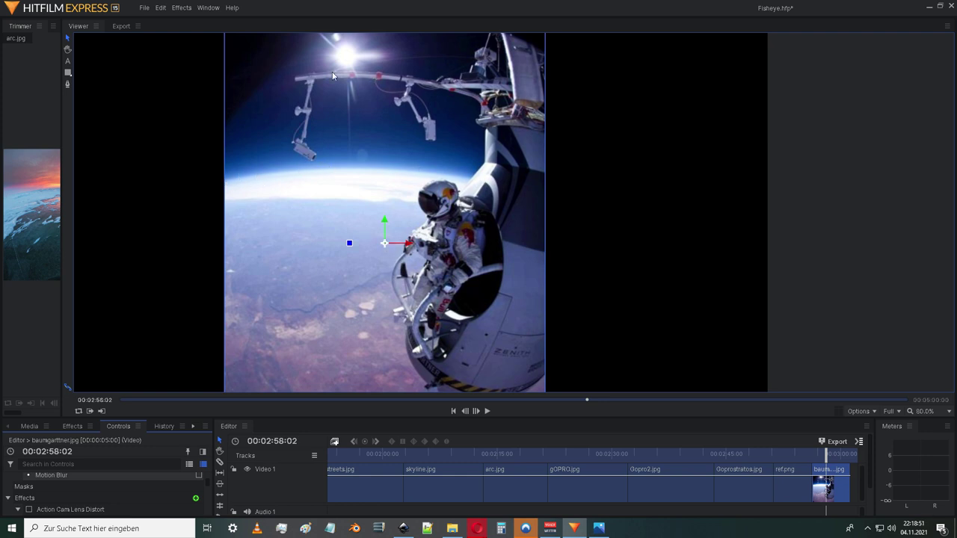
{"action": "left_click", "coordinate": [29, 509]}
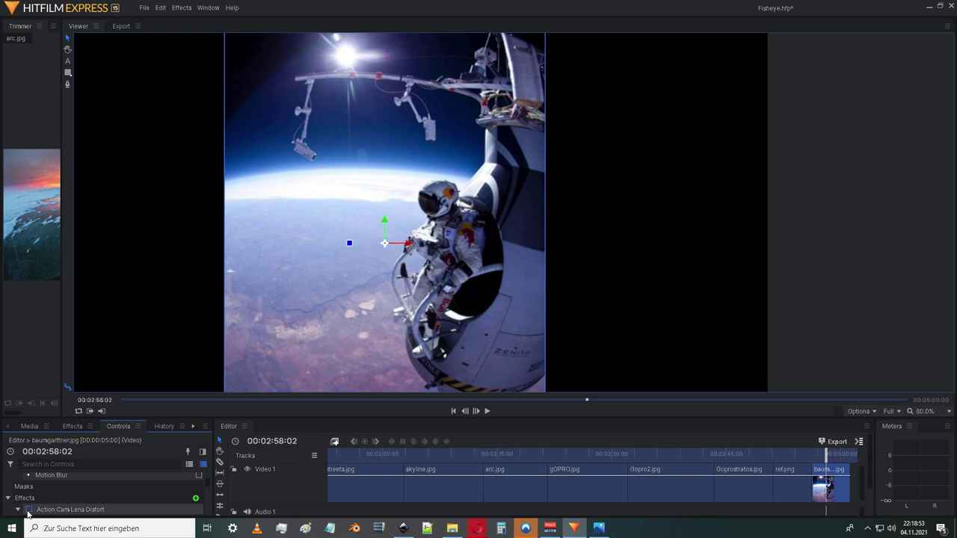
{"action": "scroll", "coordinate": [368, 244], "scroll_direction": "down", "scroll_amount": 1}
{"action": "scroll", "coordinate": [368, 243], "scroll_direction": "down", "scroll_amount": 2}
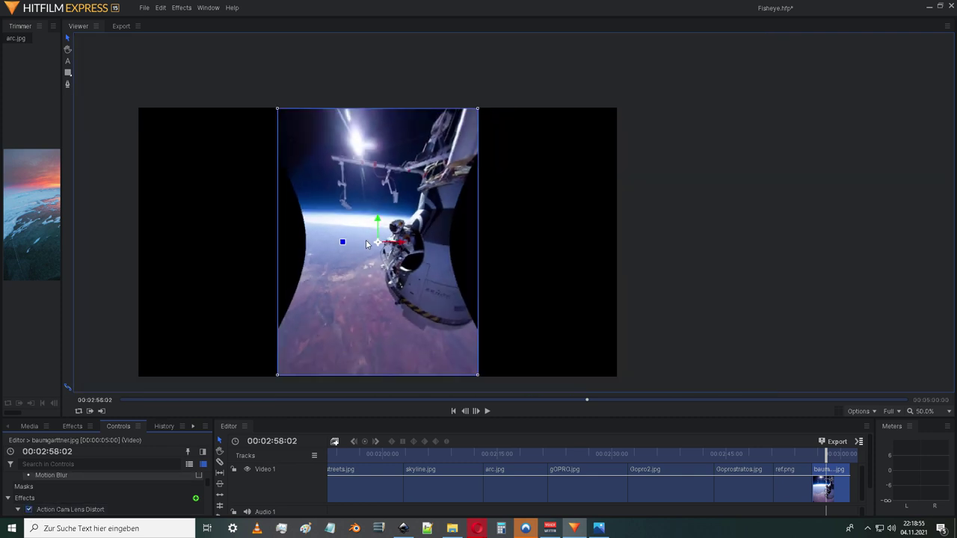
{"action": "scroll", "coordinate": [367, 243], "scroll_direction": "up", "scroll_amount": 2}
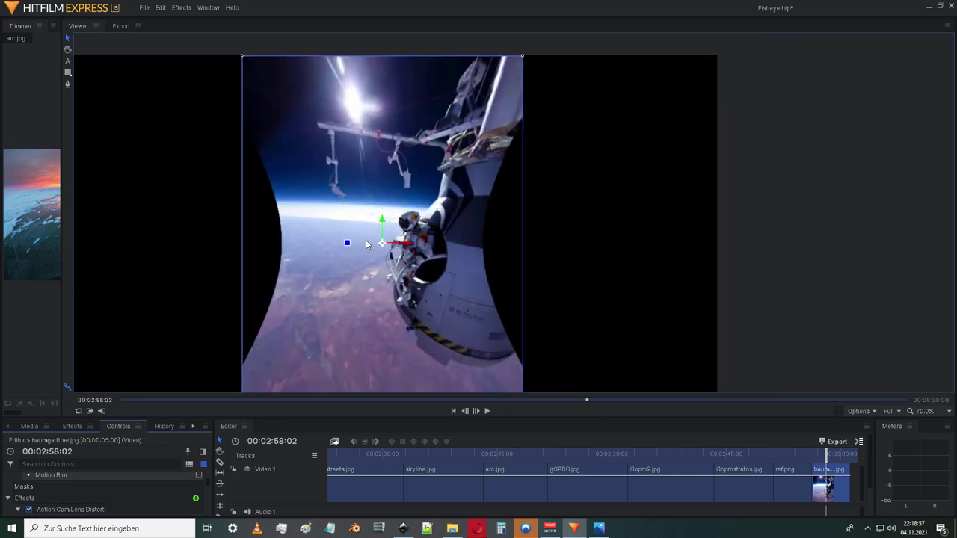
Turn off Action Cam Lens Distort and examine the whole original baumgarttner.jpg picture at 50% and 70% magnification
{"action": "left_click", "coordinate": [29, 510]}
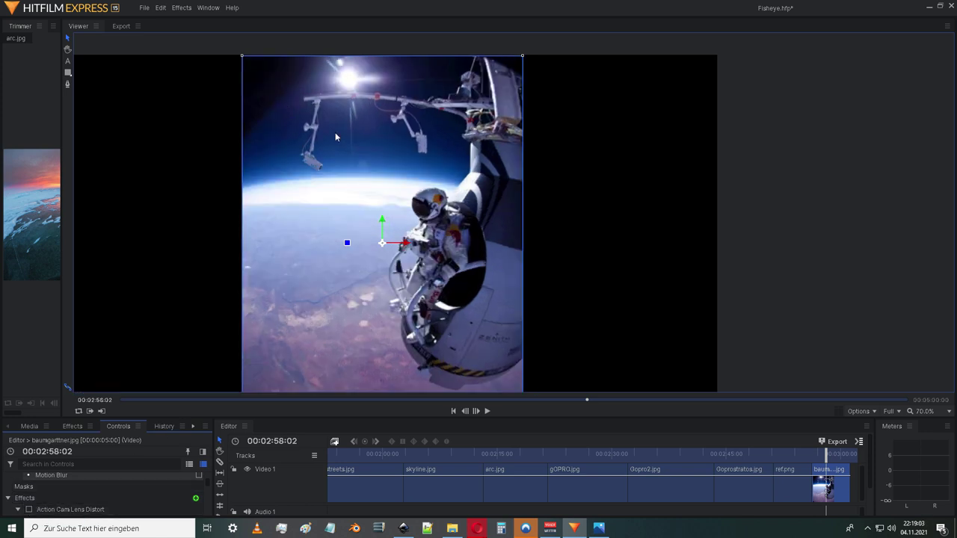
{"action": "scroll", "coordinate": [419, 254], "scroll_direction": "down", "scroll_amount": 2}
{"action": "left_click_drag", "start_coordinate": [448, 271], "coordinate": [413, 260]}
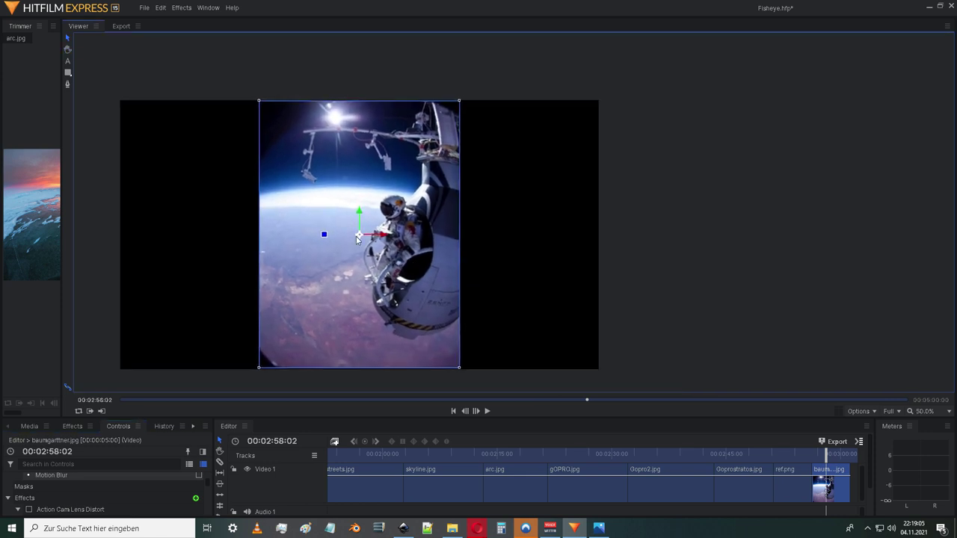
{"action": "scroll", "coordinate": [357, 239], "scroll_direction": "up", "scroll_amount": 2}
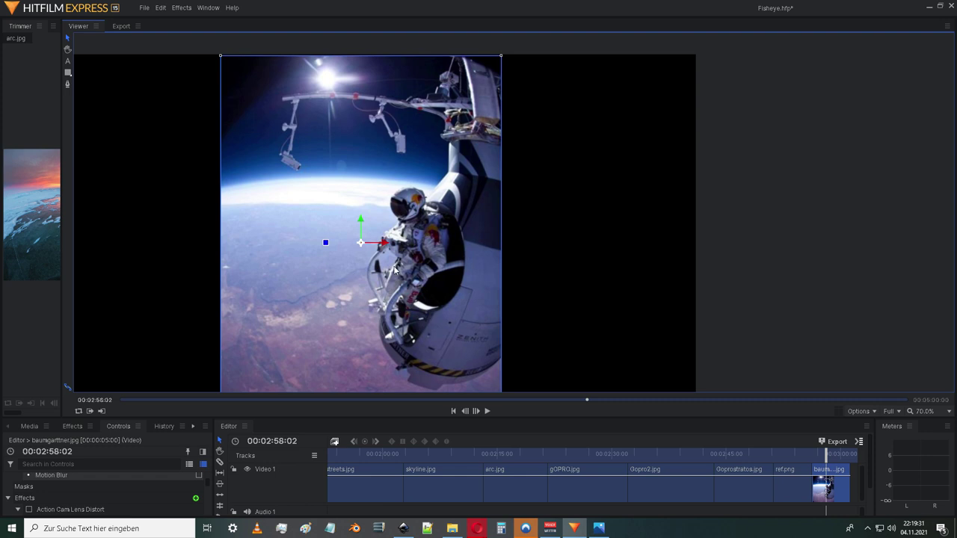
Toggle Action Cam Lens Distort repeatedly at 70% magnification to compare the original and corrected picture, leaving the effect off
{"action": "left_click", "coordinate": [28, 509]}
{"action": "left_click", "coordinate": [28, 510]}
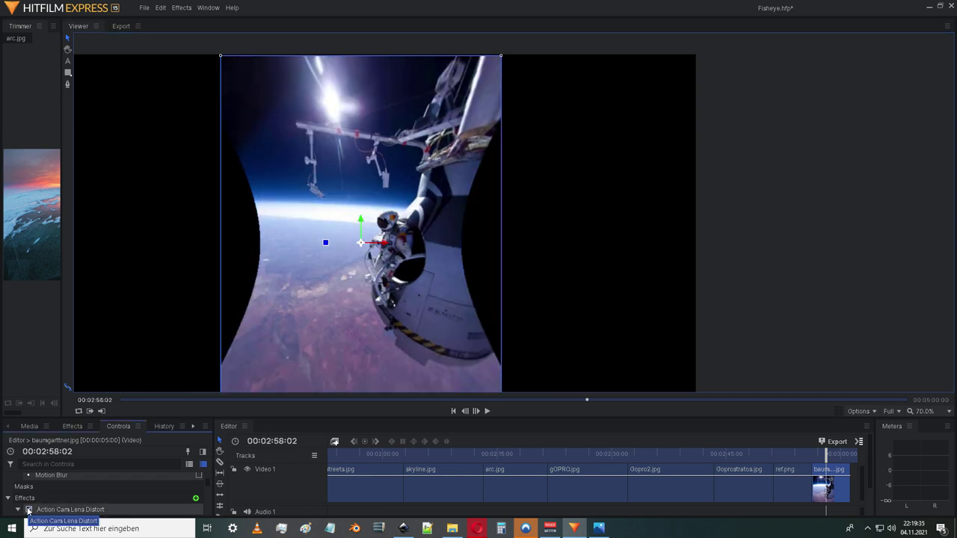
{"action": "left_click", "coordinate": [28, 510]}
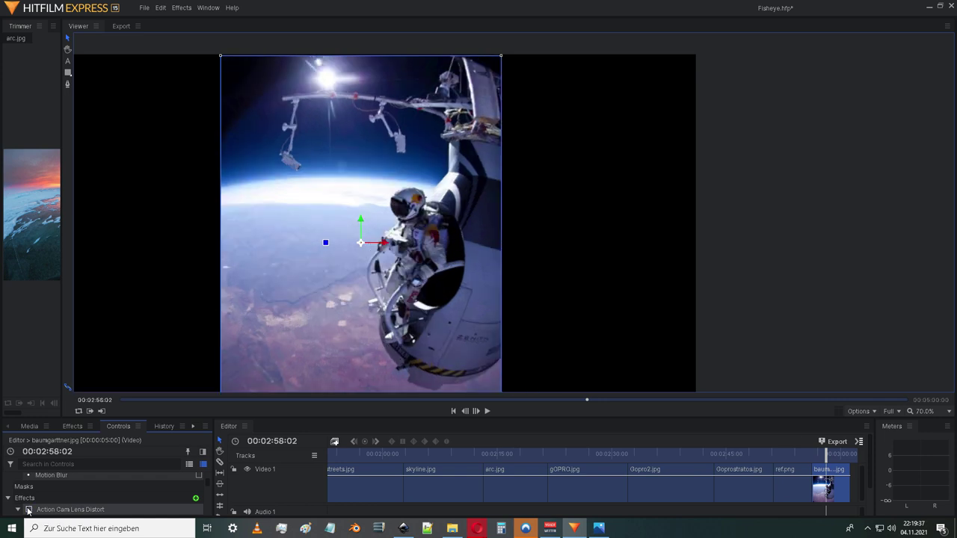
{"action": "left_click", "coordinate": [28, 510]}
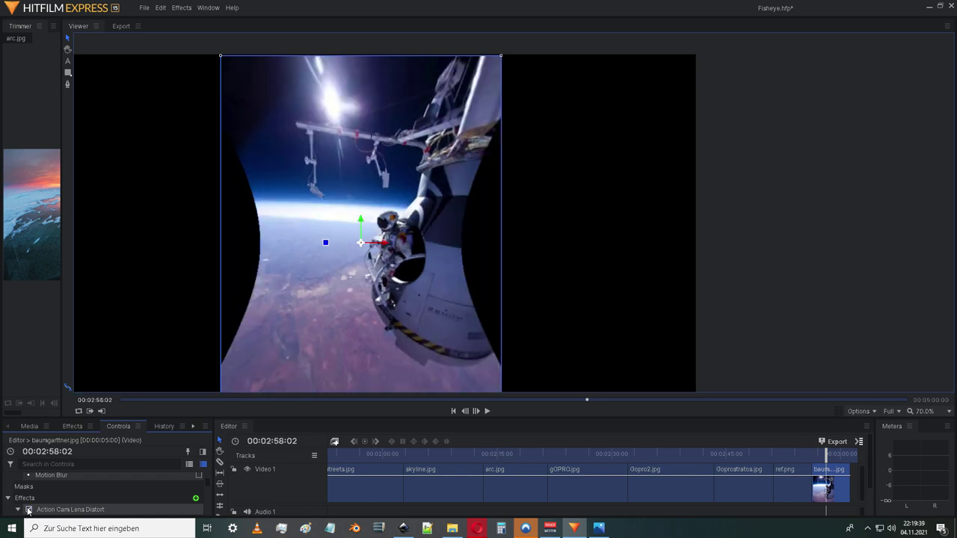
{"action": "left_click", "coordinate": [28, 510]}
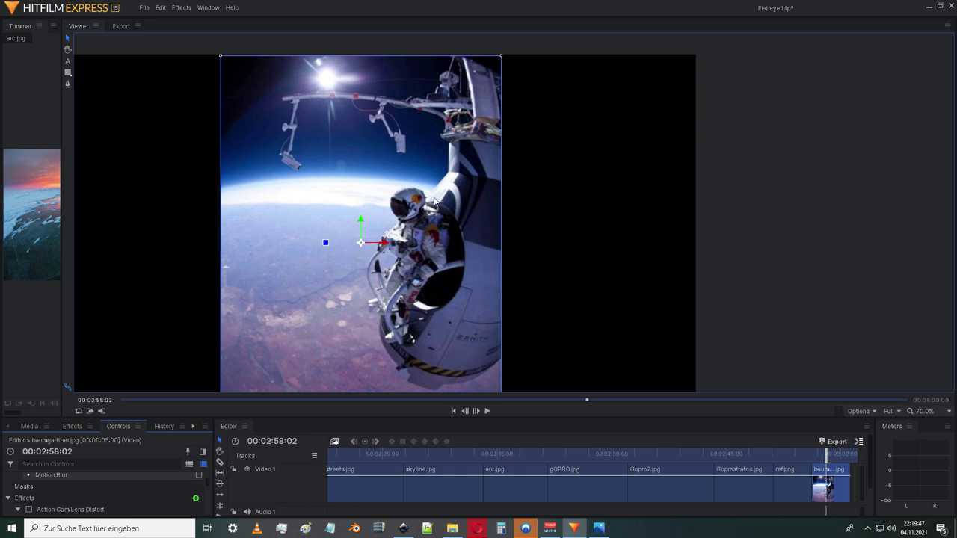
Alternate between the corrected and original baumgarttner.jpg to compare the astronaut and capsule shape, leaving Action Cam Lens Distort on
{"action": "left_click", "coordinate": [28, 509]}
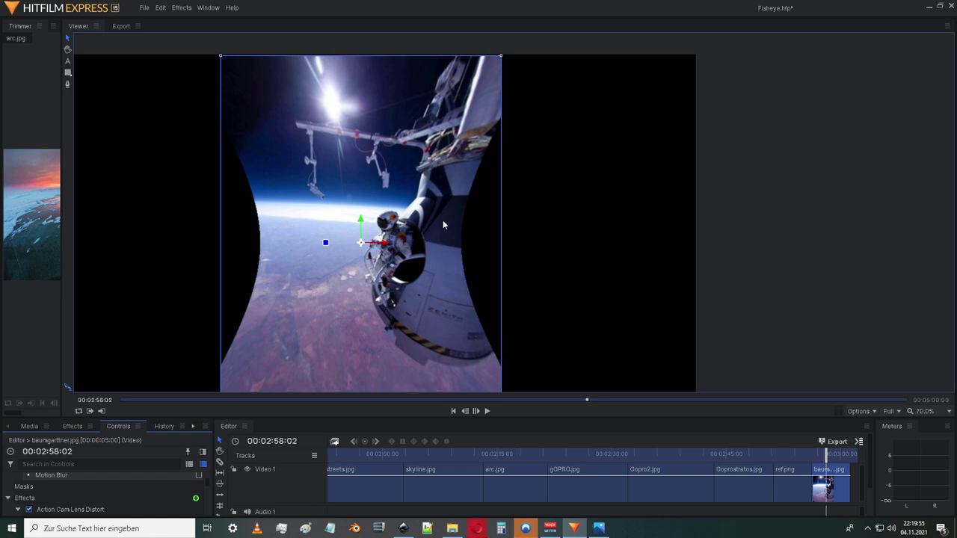
{"action": "left_click", "coordinate": [29, 509]}
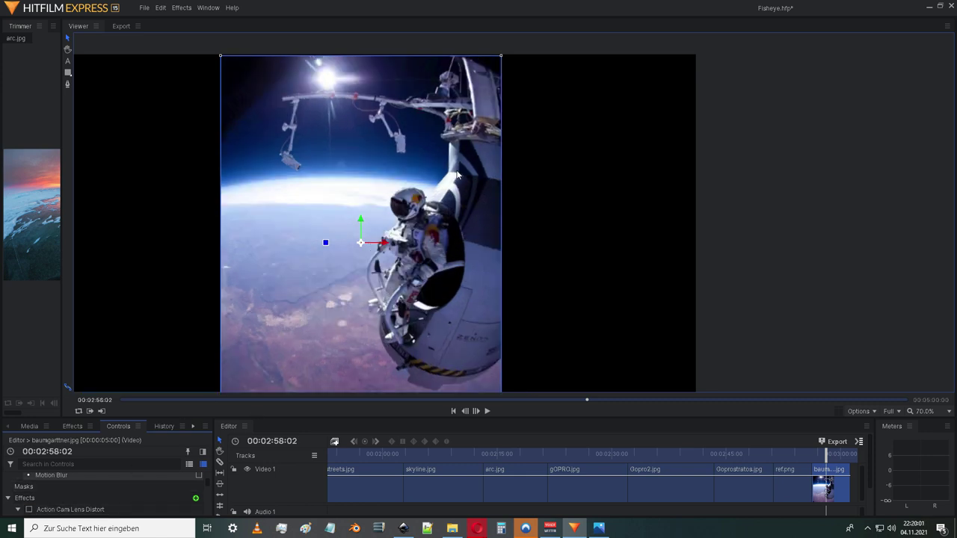
{"action": "left_click", "coordinate": [29, 509]}
{"action": "left_click", "coordinate": [30, 510]}
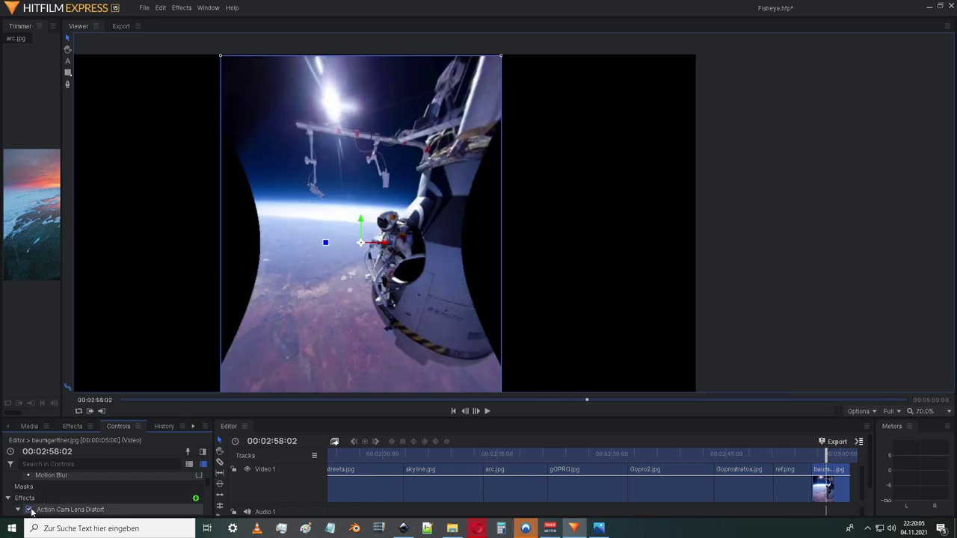
{"action": "left_click", "coordinate": [30, 510]}
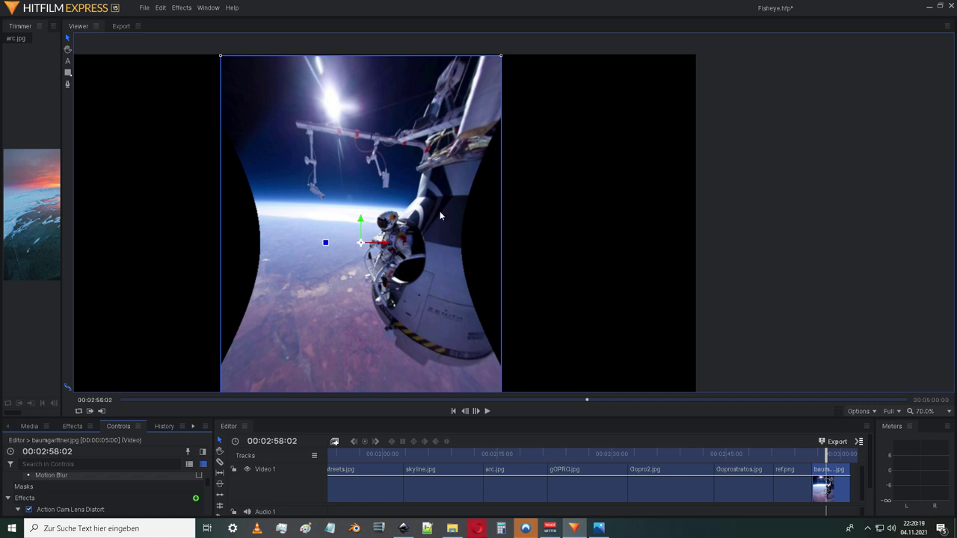
{"action": "left_click", "coordinate": [28, 510]}
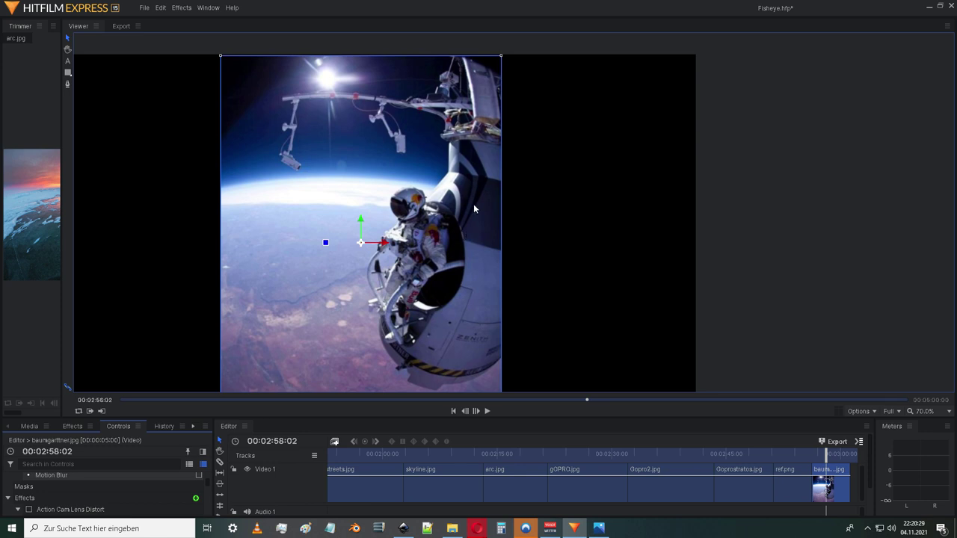
{"action": "left_click", "coordinate": [29, 510]}
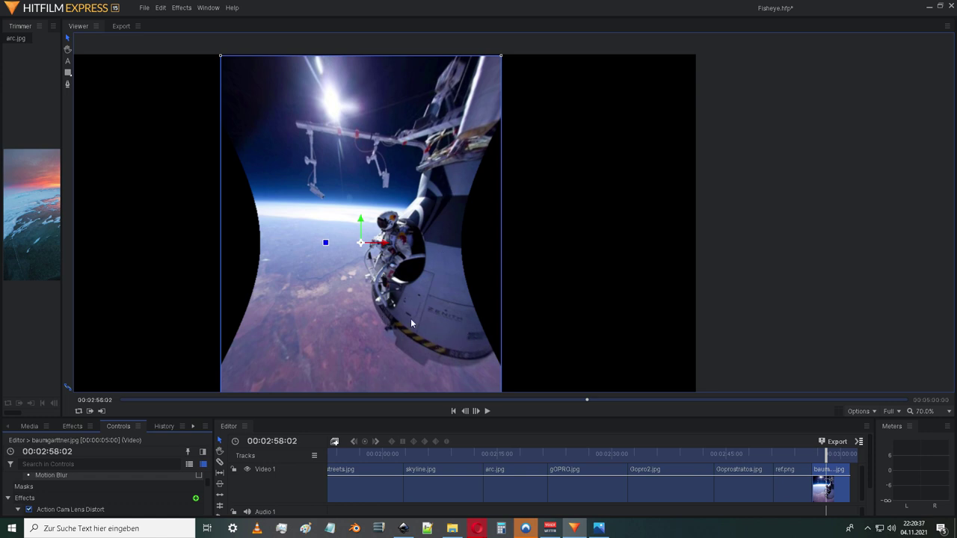
Examine the corrected image closely around the camera arm, the astronaut's helmet and the capsule's striped lower rim
{"action": "scroll", "coordinate": [428, 301], "scroll_direction": "down", "scroll_amount": 4}
{"action": "scroll", "coordinate": [424, 269], "scroll_direction": "up", "scroll_amount": 5}
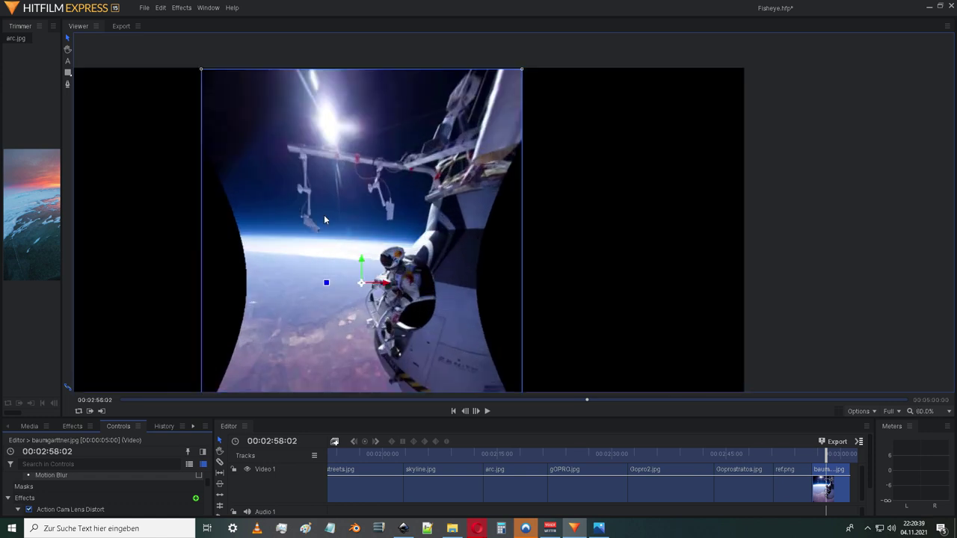
{"action": "scroll", "coordinate": [325, 220], "scroll_direction": "up", "scroll_amount": 6}
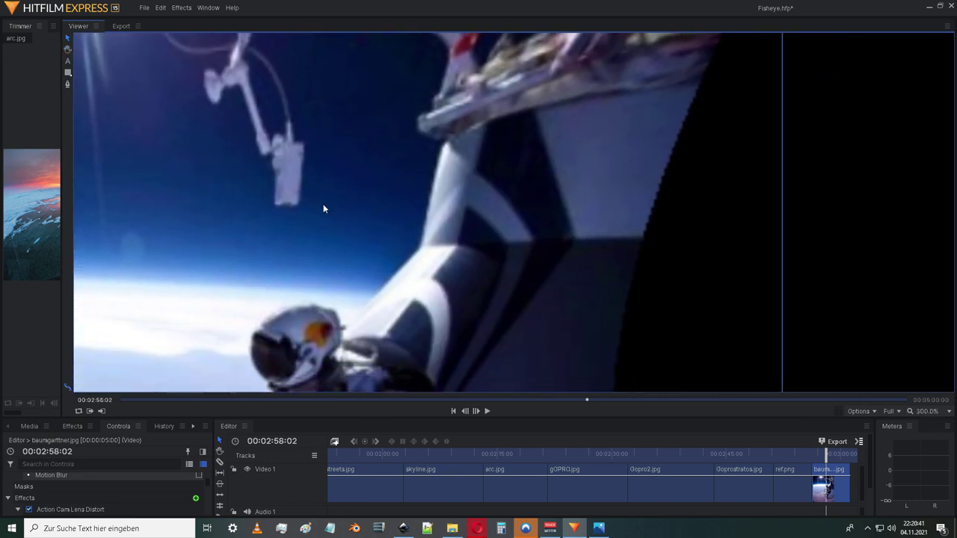
{"action": "scroll", "coordinate": [324, 209], "scroll_direction": "down", "scroll_amount": 6}
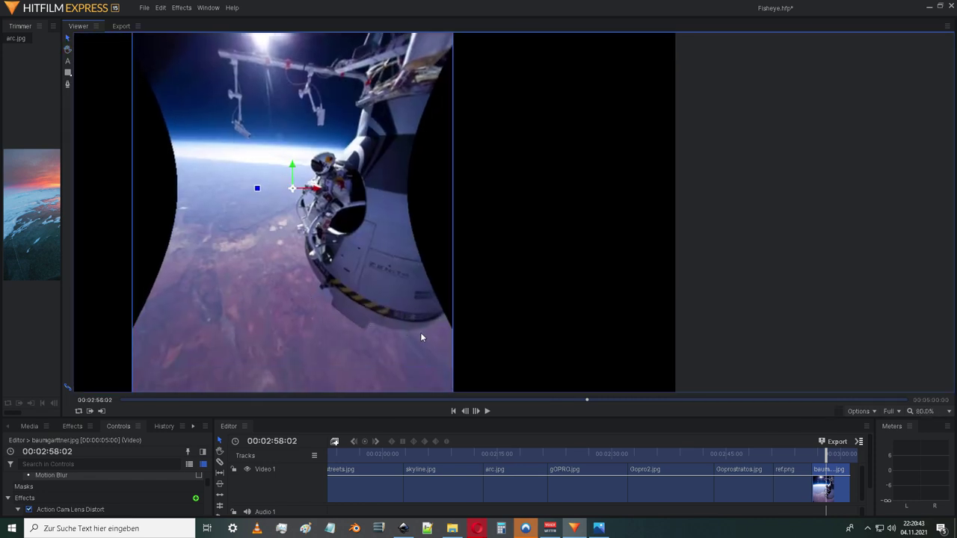
{"action": "scroll", "coordinate": [415, 333], "scroll_direction": "up", "scroll_amount": 7}
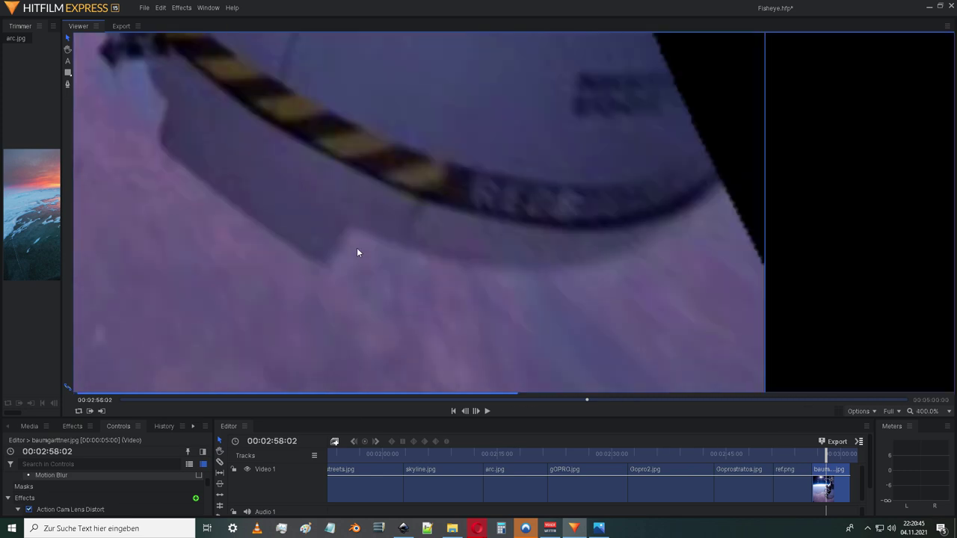
{"action": "scroll", "coordinate": [356, 253], "scroll_direction": "down", "scroll_amount": 7}
{"action": "scroll", "coordinate": [271, 163], "scroll_direction": "up", "scroll_amount": 2}
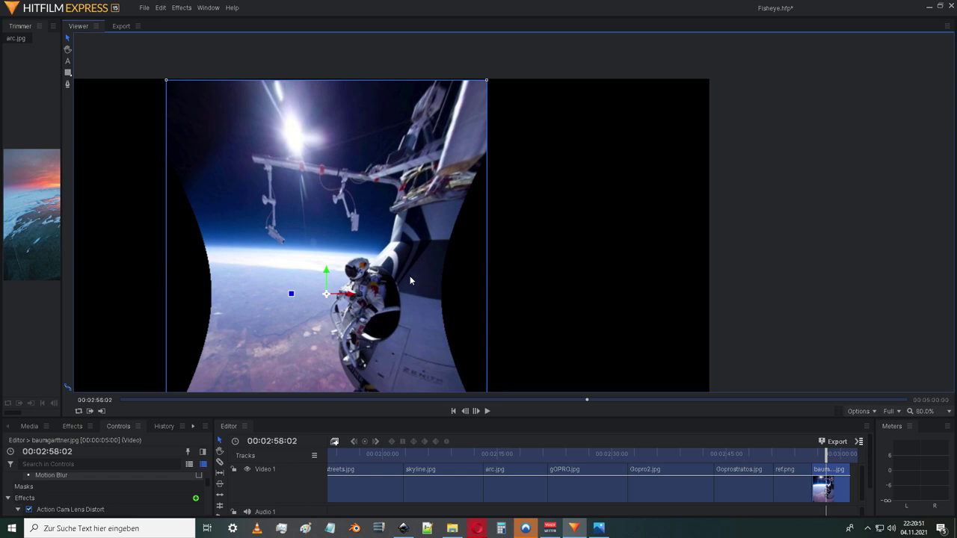
Inspect the astronaut in the corrected image, and disable Action Cam Lens Distort to view the original picture again
{"action": "scroll", "coordinate": [410, 280], "scroll_direction": "up", "scroll_amount": 3}
{"action": "scroll", "coordinate": [429, 263], "scroll_direction": "down", "scroll_amount": 3}
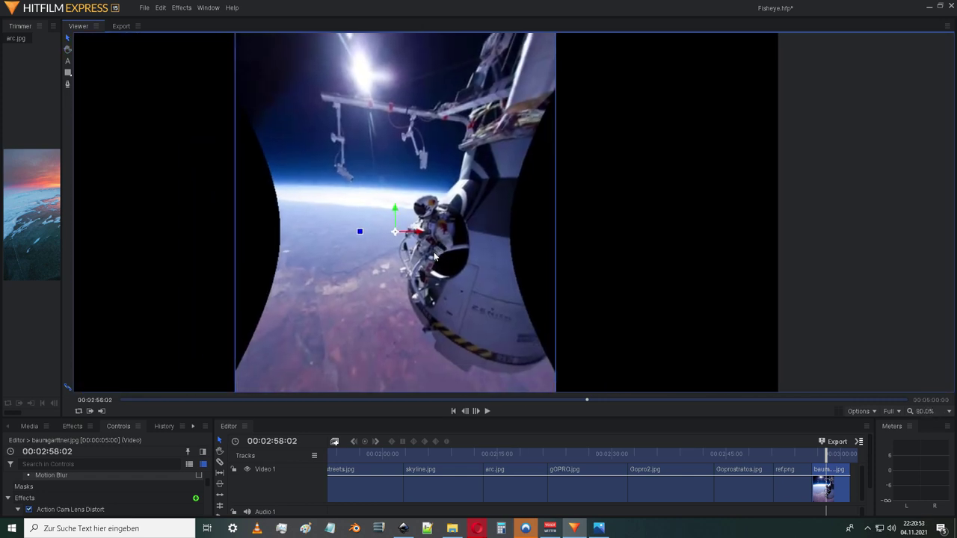
{"action": "scroll", "coordinate": [434, 256], "scroll_direction": "up", "scroll_amount": 3}
{"action": "left_click_drag", "start_coordinate": [443, 204], "coordinate": [403, 221]}
{"action": "scroll", "coordinate": [419, 278], "scroll_direction": "down", "scroll_amount": 3}
{"action": "scroll", "coordinate": [426, 290], "scroll_direction": "down", "scroll_amount": 2}
{"action": "left_click", "coordinate": [29, 509]}
{"action": "scroll", "coordinate": [344, 243], "scroll_direction": "down", "scroll_amount": 2}
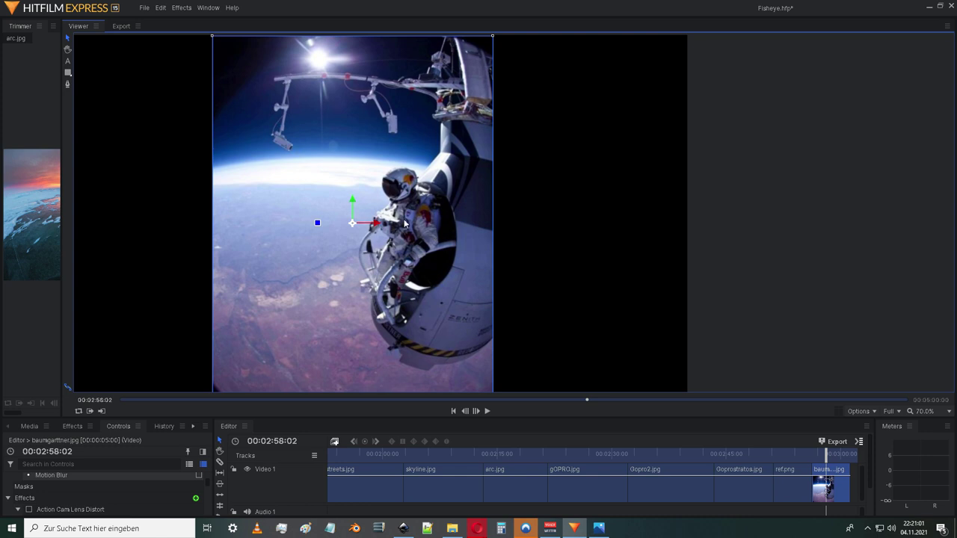